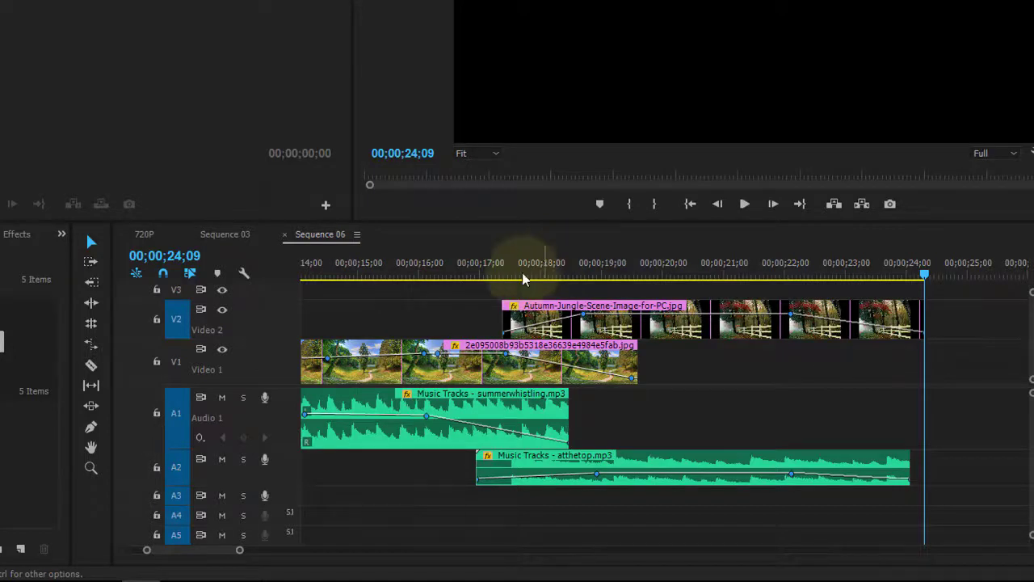
Scrub the sequence from about 16 seconds up to the fence image.
{"action": "left_click", "coordinate": [489, 425]}
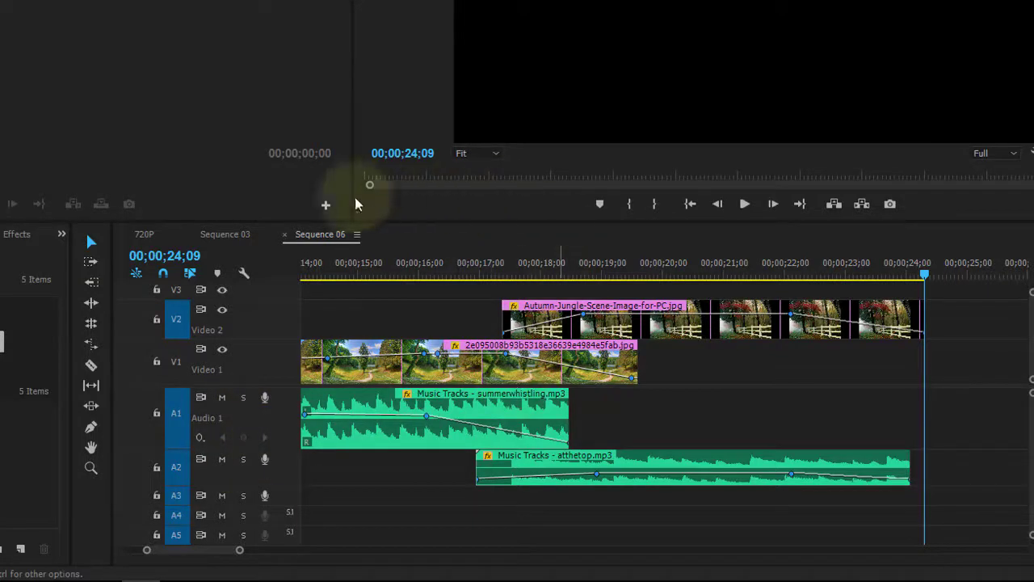
{"action": "left_click", "coordinate": [517, 319]}
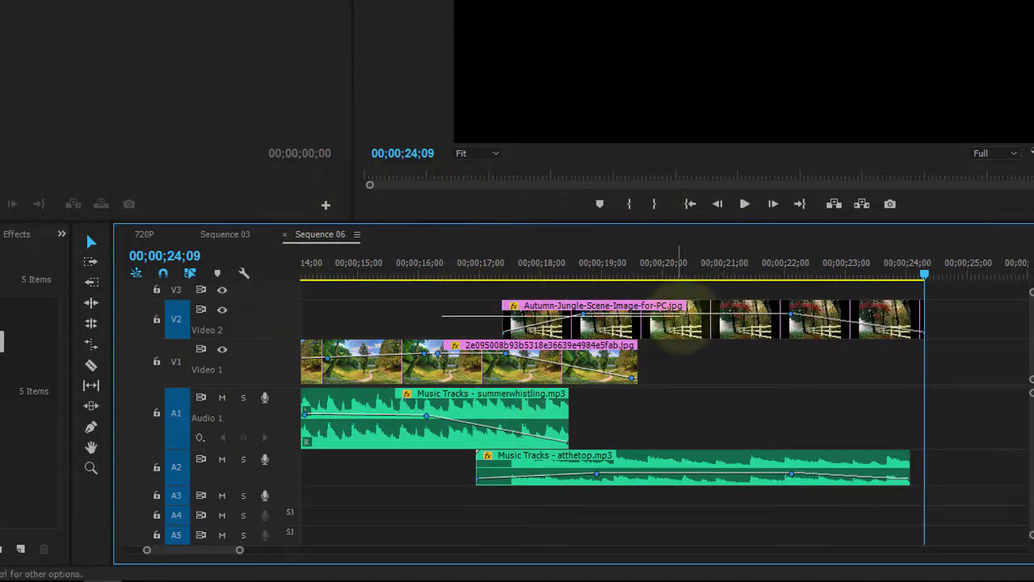
{"action": "left_click", "coordinate": [708, 376]}
{"action": "left_click", "coordinate": [469, 270]}
{"action": "mouse_move", "coordinate": [486, 269]}
{"action": "left_mouse_down"}
{"action": "mouse_move", "coordinate": [656, 257]}
{"action": "mouse_move", "coordinate": [682, 266]}
{"action": "left_mouse_up"}
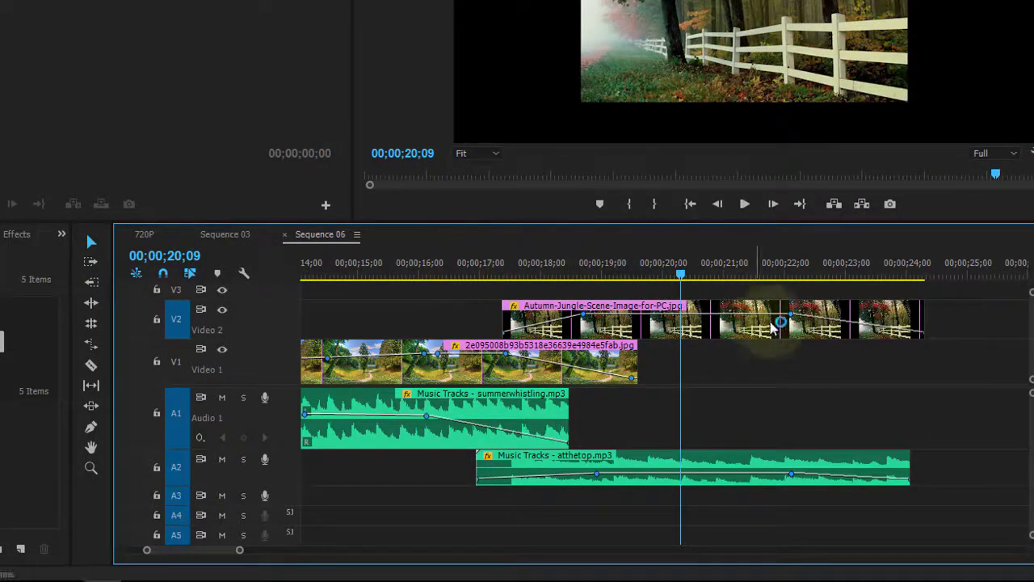
Move the Autumn-Jungle clip down onto Video 1 directly after the park image.
{"action": "left_click", "coordinate": [782, 338]}
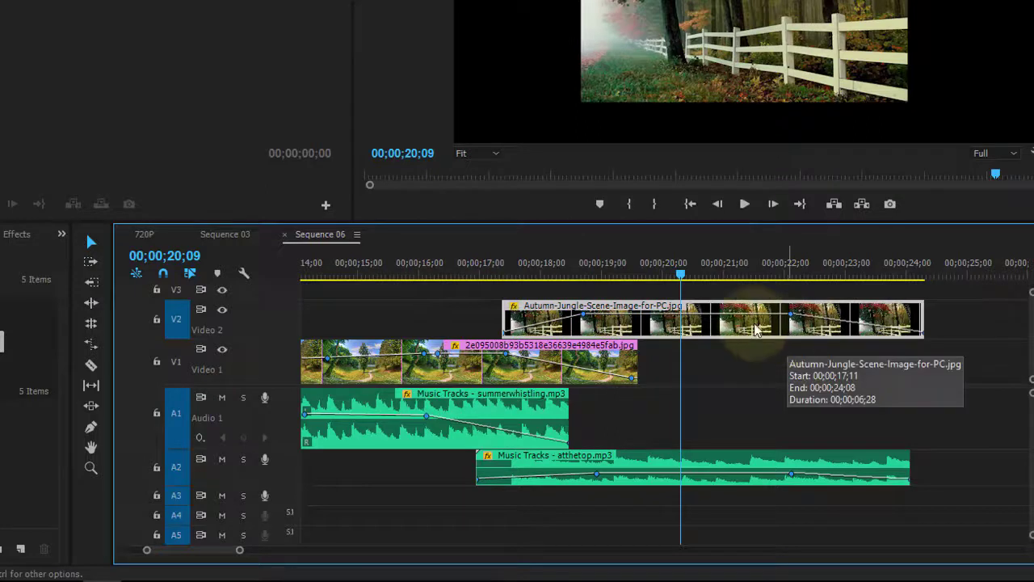
{"action": "left_click", "coordinate": [633, 387]}
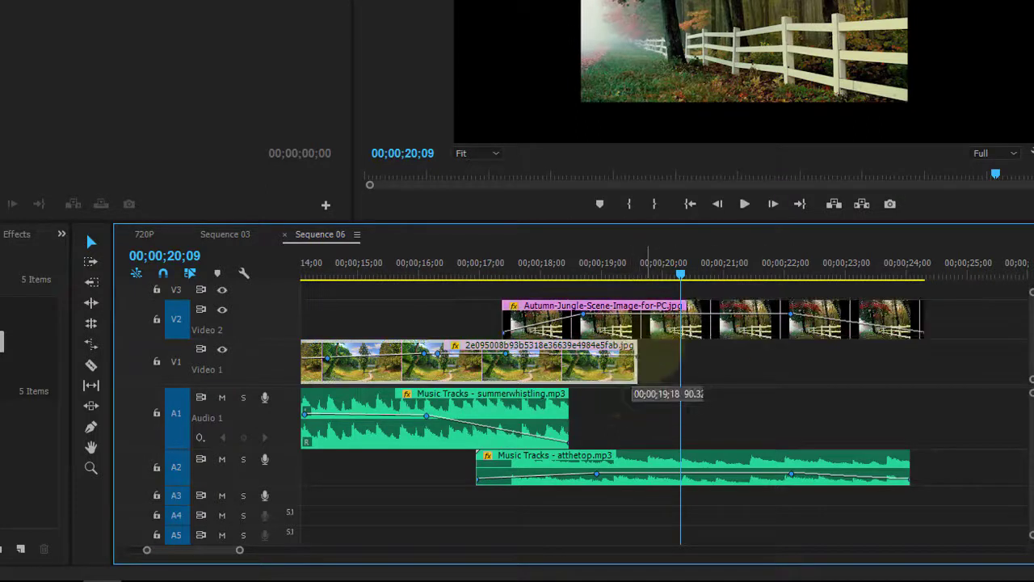
{"action": "left_click", "coordinate": [506, 333]}
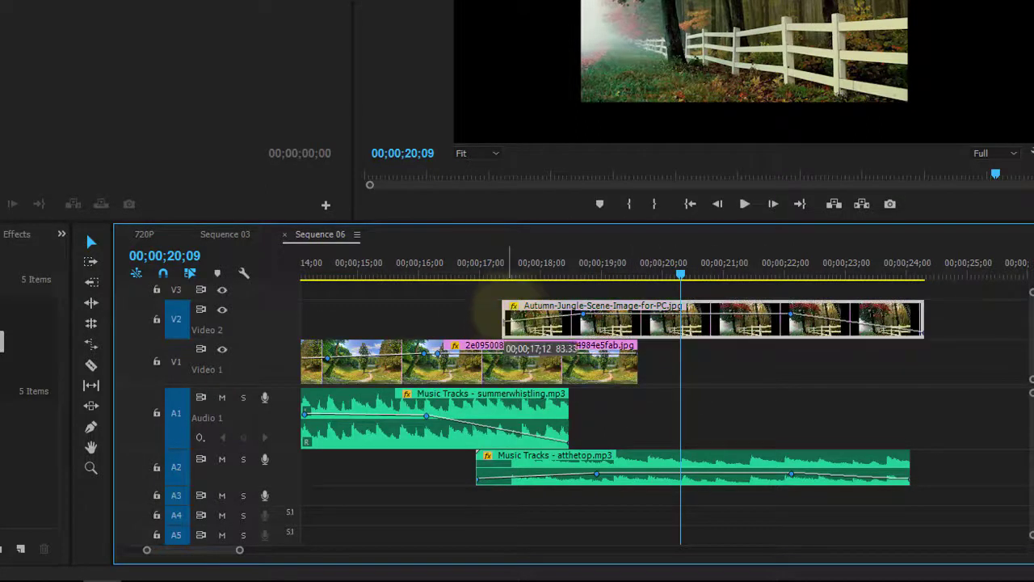
{"action": "left_click_drag", "start_coordinate": [722, 313], "coordinate": [704, 386]}
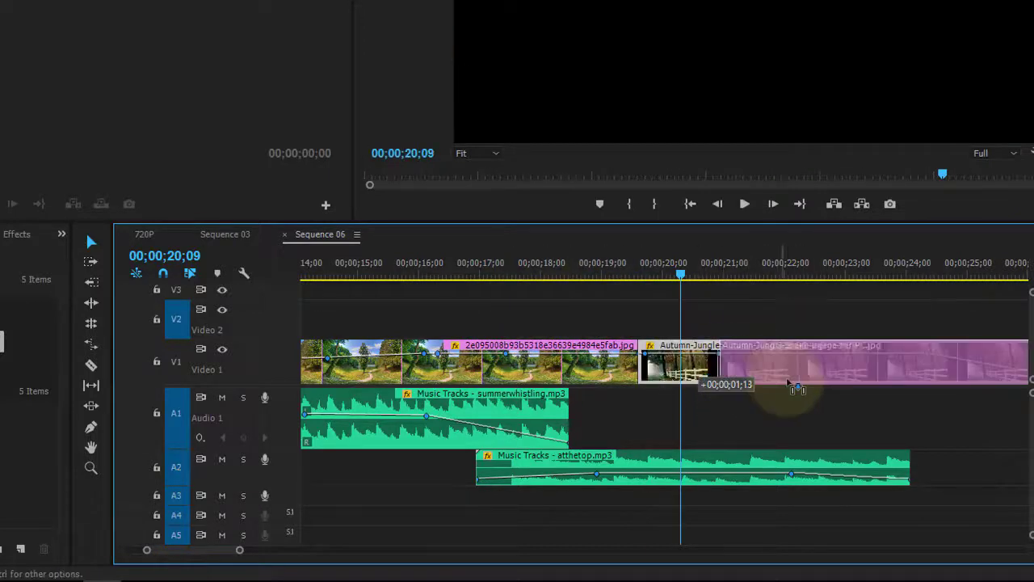
{"action": "left_click", "coordinate": [571, 259]}
Scrub and play back and forth across the park-to-Autumn-Jungle cut.
{"action": "left_click_drag", "start_coordinate": [572, 254], "coordinate": [625, 254]}
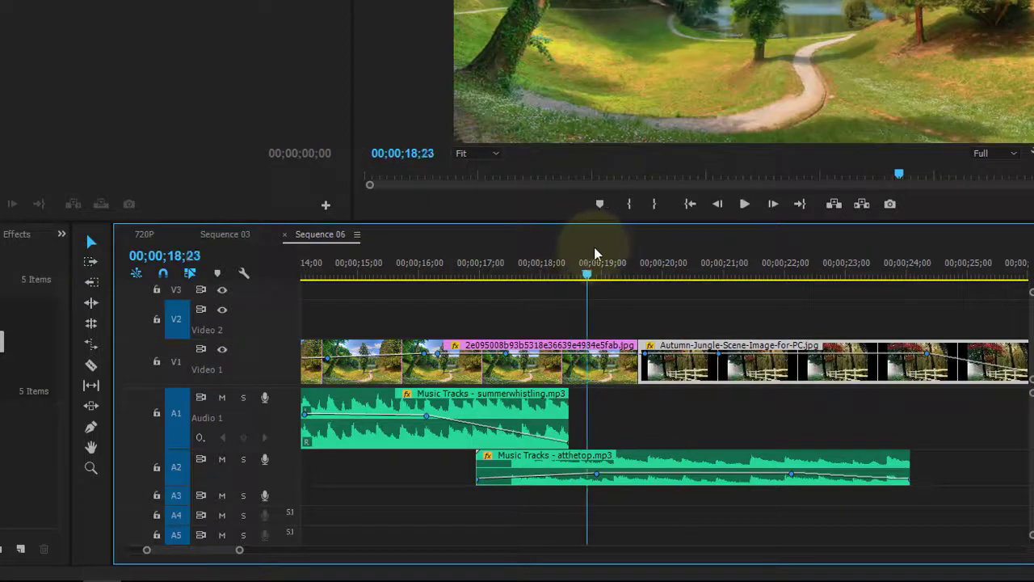
{"action": "key", "text": "space"}
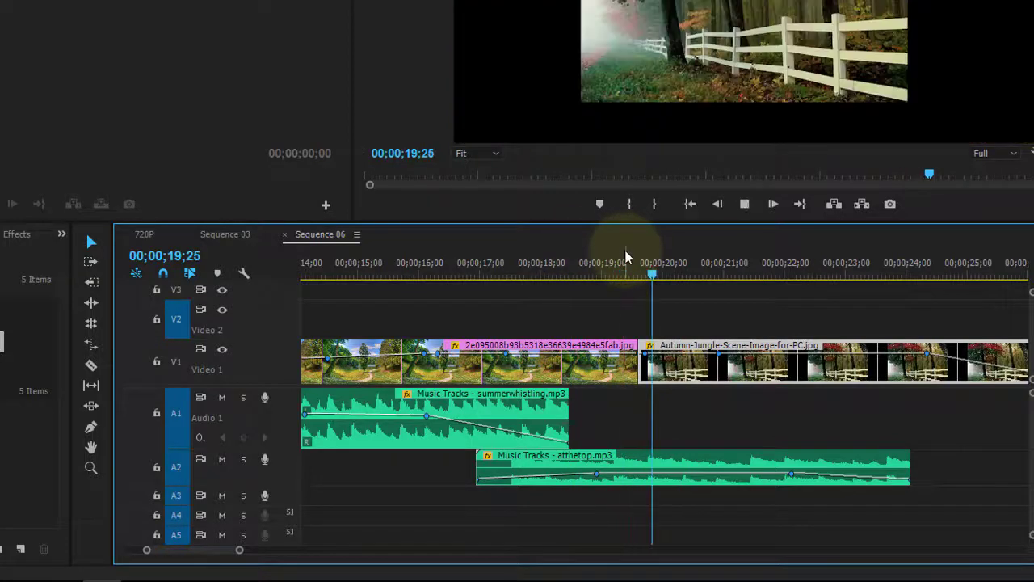
{"action": "left_click", "coordinate": [572, 271]}
{"action": "key", "text": "space"}
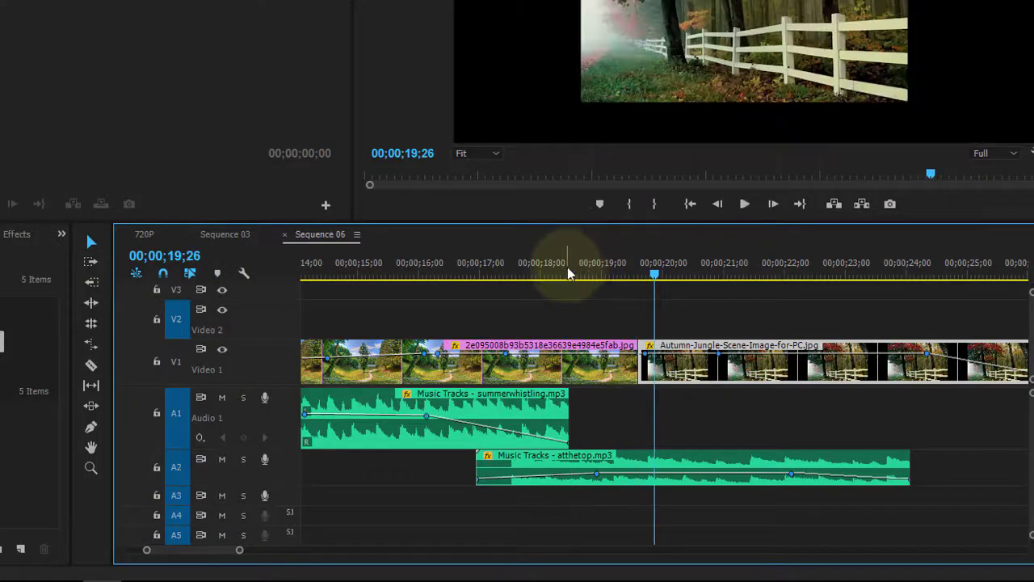
{"action": "left_click_drag", "start_coordinate": [568, 272], "coordinate": [633, 262]}
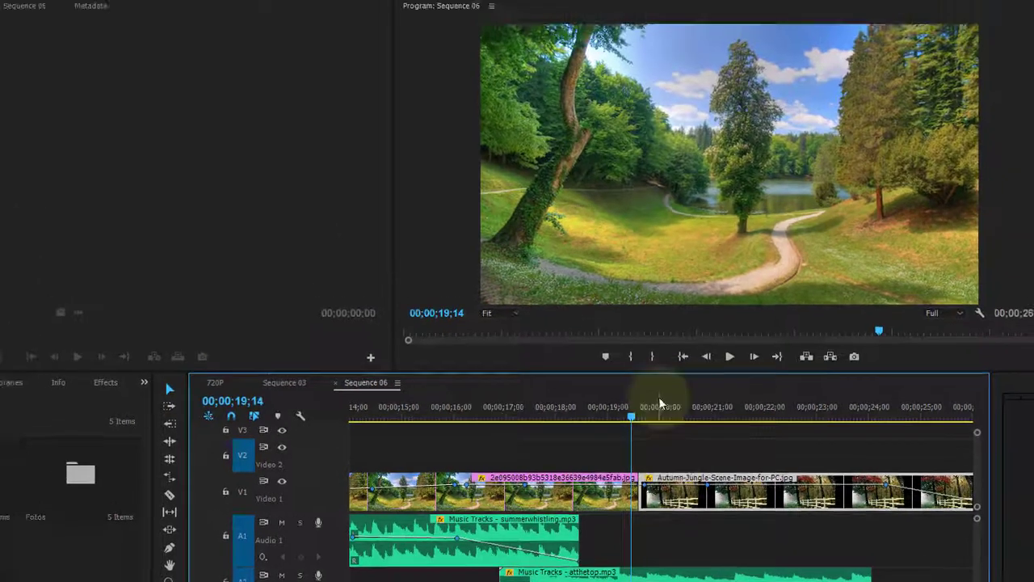
{"action": "mouse_move", "coordinate": [659, 399]}
{"action": "left_mouse_down"}
{"action": "mouse_move", "coordinate": [611, 421]}
{"action": "mouse_move", "coordinate": [648, 418]}
{"action": "left_mouse_up"}
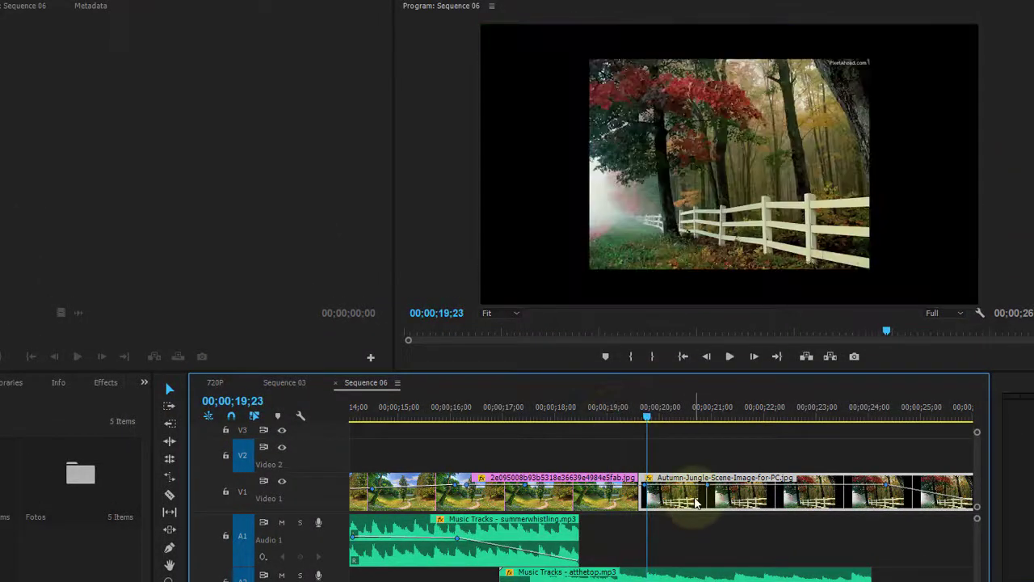
Delete the Autumn-Jungle clip and place DJI_0003 2.MP4 from the Videos bin after the park image.
{"action": "key", "text": "Delete"}
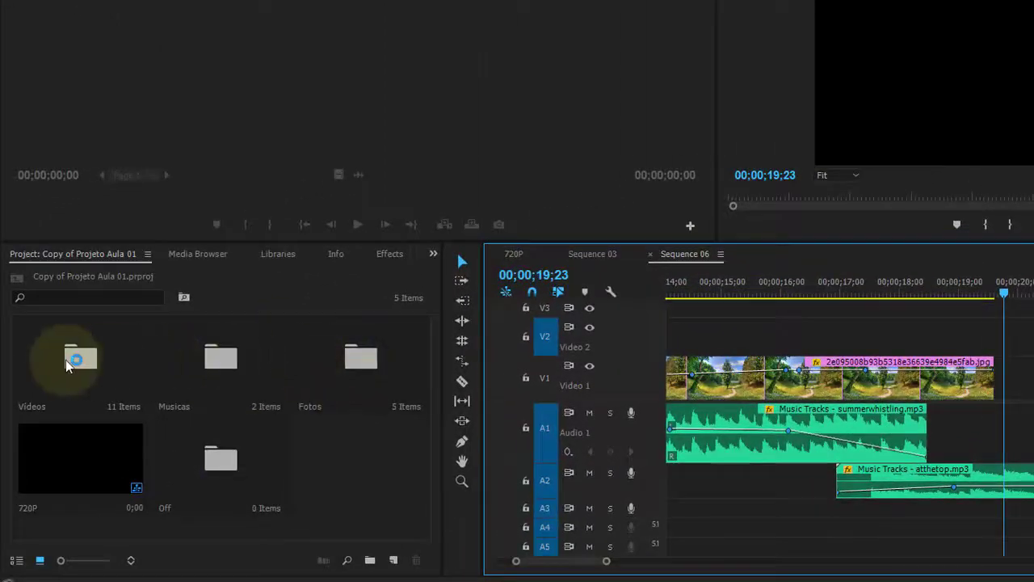
{"action": "double_click", "coordinate": [66, 360]}
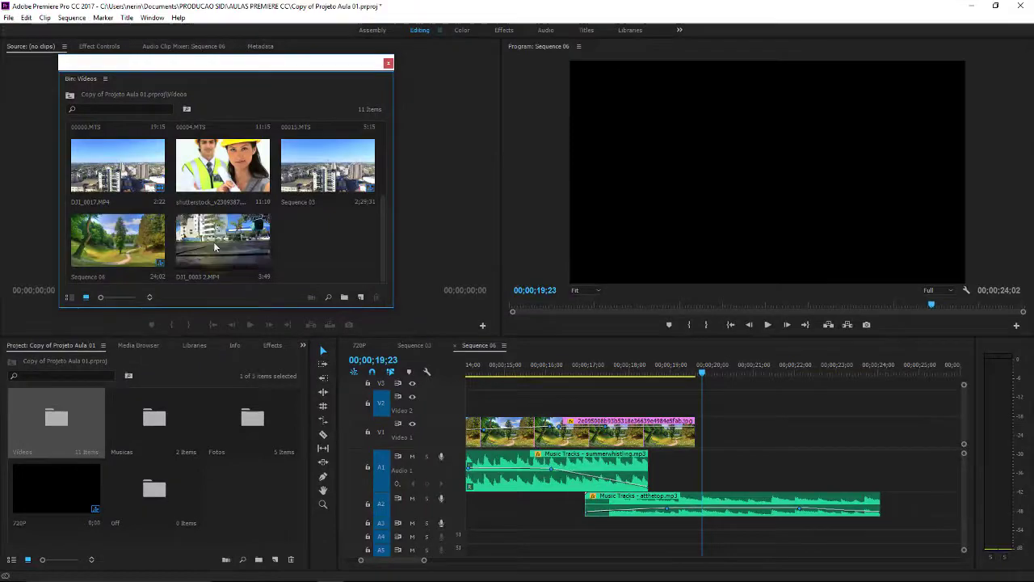
{"action": "mouse_move", "coordinate": [223, 240]}
{"action": "left_mouse_down"}
{"action": "mouse_move", "coordinate": [675, 400]}
{"action": "mouse_move", "coordinate": [703, 435]}
{"action": "left_mouse_up"}
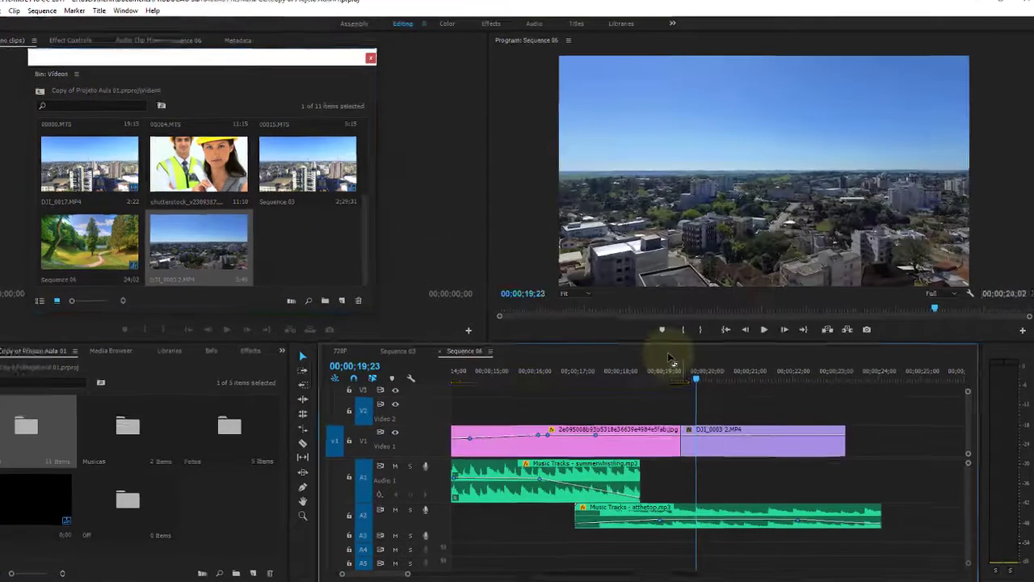
{"action": "left_click", "coordinate": [683, 364]}
Play across the cut from the park image into the drone footage.
{"action": "left_click", "coordinate": [635, 414]}
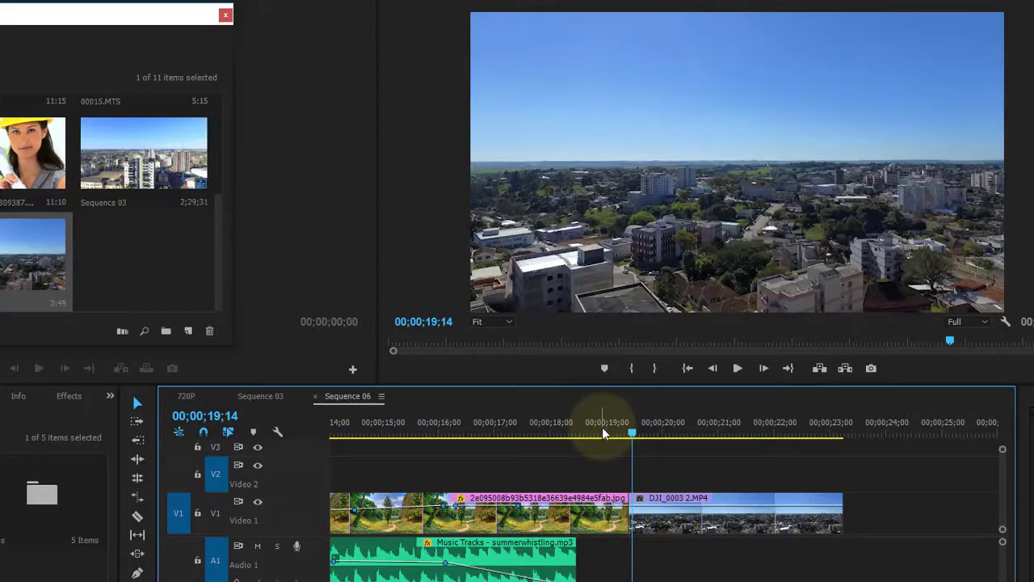
{"action": "left_click", "coordinate": [603, 429]}
{"action": "key", "text": "space"}
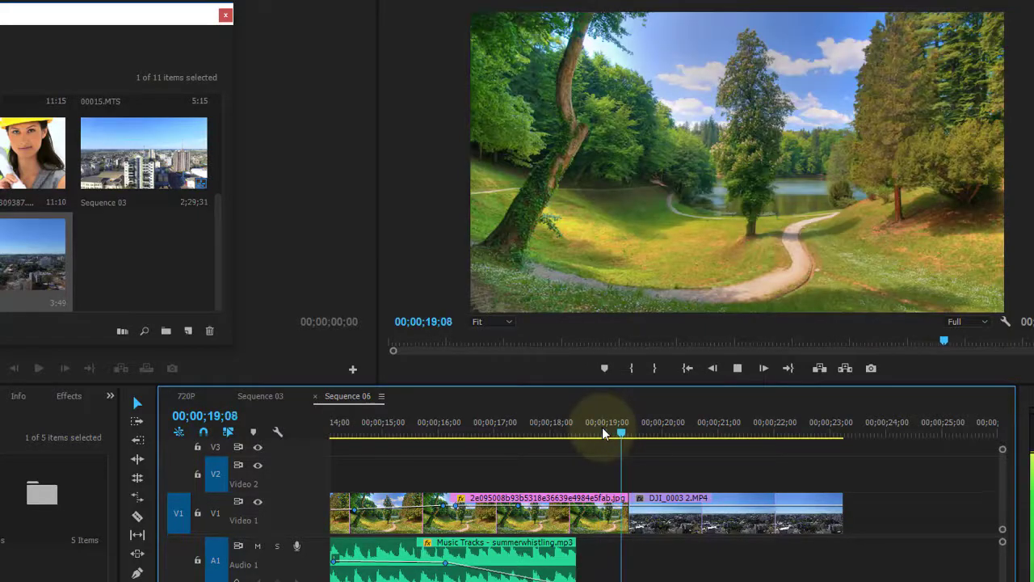
{"action": "key", "text": "space"}
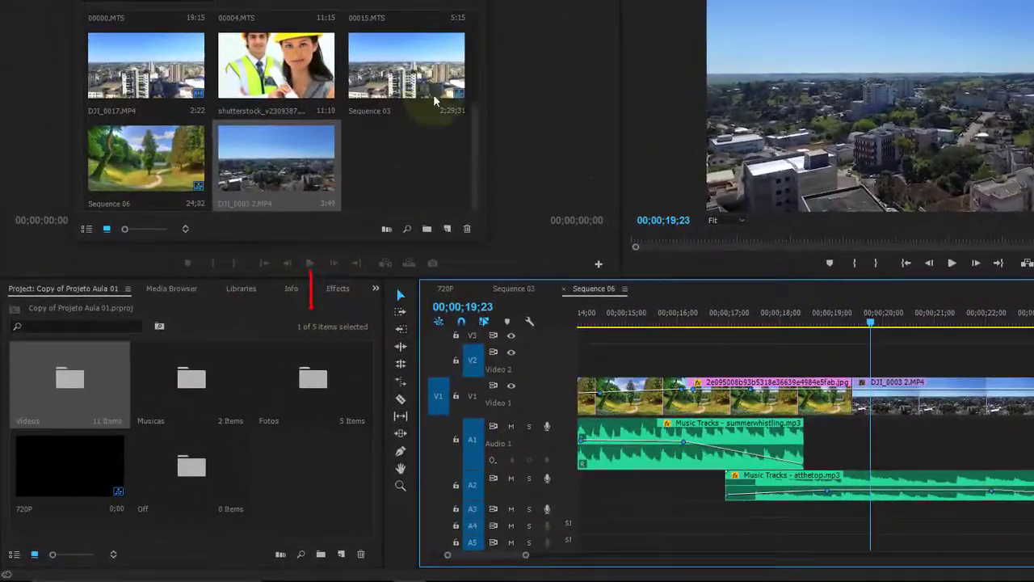
Expand Video Transitions > 3D Motion in the Effects panel and select Cube Spin.
{"action": "left_click", "coordinate": [338, 290]}
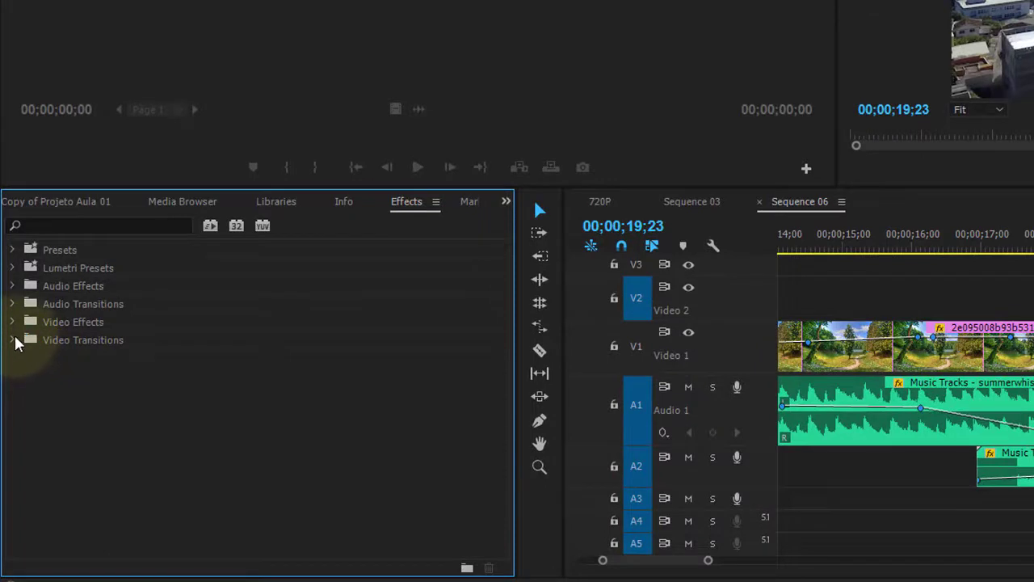
{"action": "left_click", "coordinate": [13, 339]}
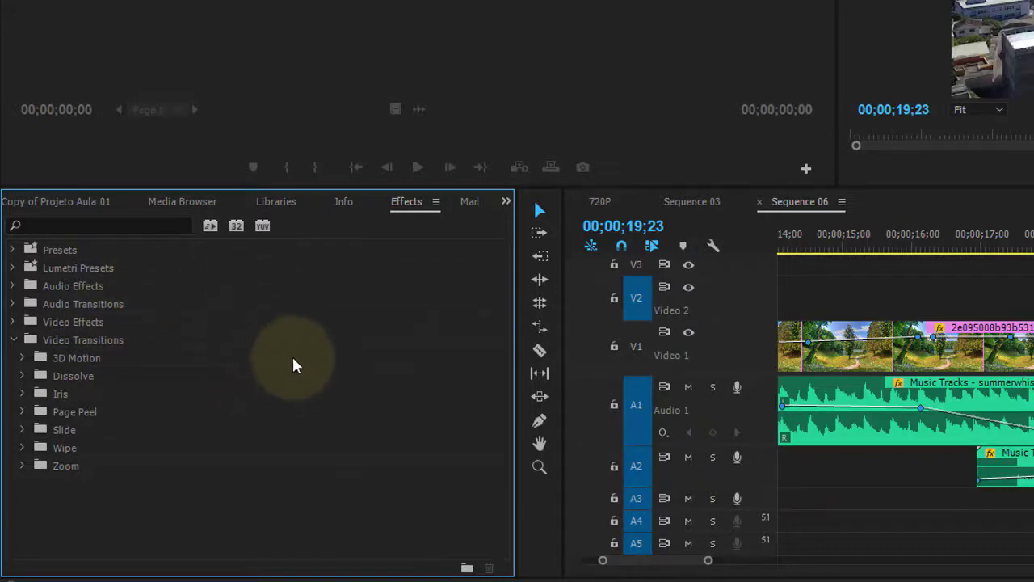
{"action": "left_click", "coordinate": [21, 358]}
{"action": "left_click", "coordinate": [74, 376]}
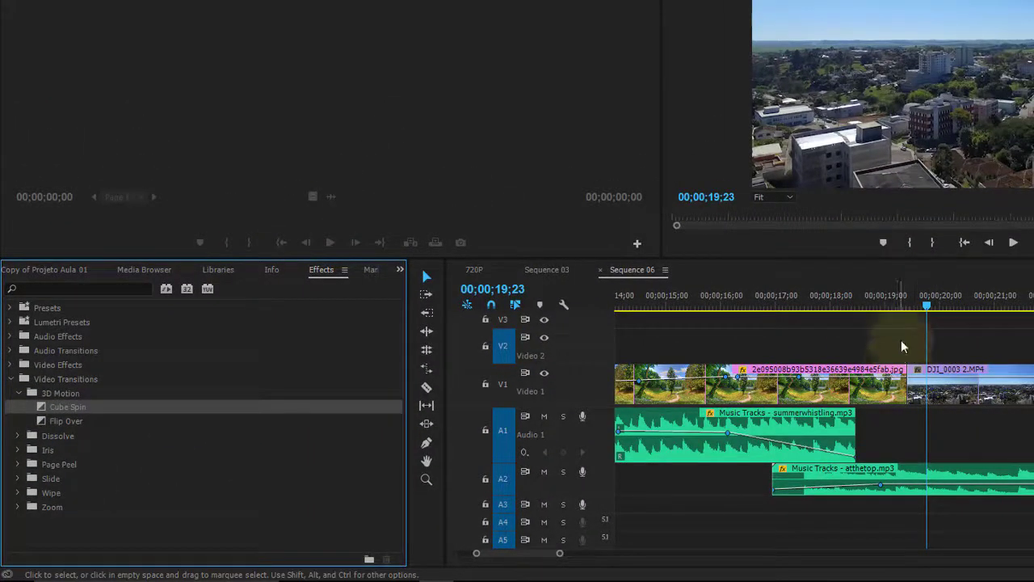
Butt the DJI_0003 clip against the park image's end and drop Cube Spin onto the cut.
{"action": "left_click_drag", "start_coordinate": [953, 388], "coordinate": [939, 388]}
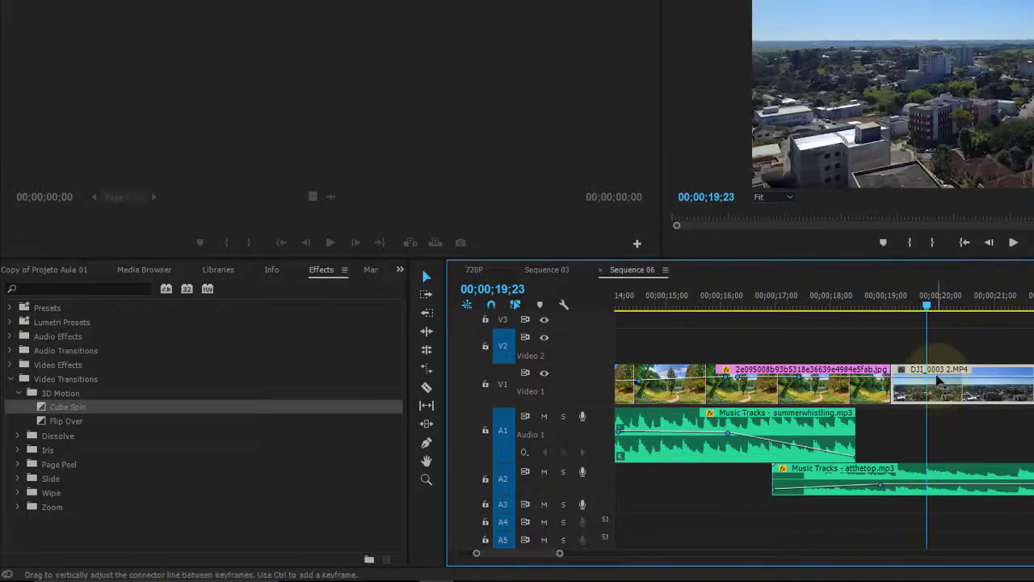
{"action": "key", "text": "ctrl+z"}
{"action": "mouse_move", "coordinate": [941, 380]}
{"action": "left_mouse_down"}
{"action": "mouse_move", "coordinate": [1026, 378]}
{"action": "mouse_move", "coordinate": [967, 378]}
{"action": "left_mouse_up"}
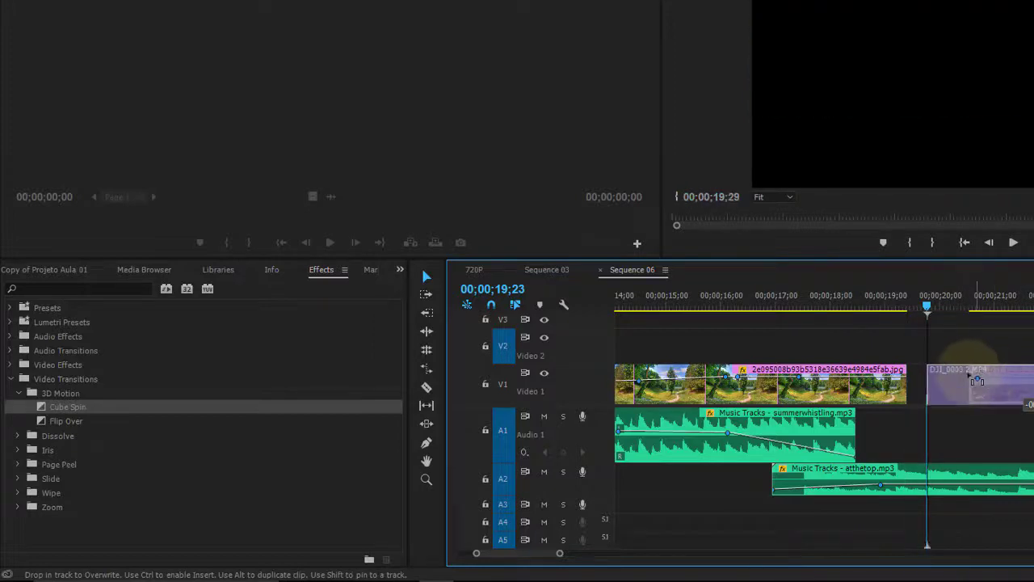
{"action": "left_click_drag", "start_coordinate": [966, 378], "coordinate": [970, 376]}
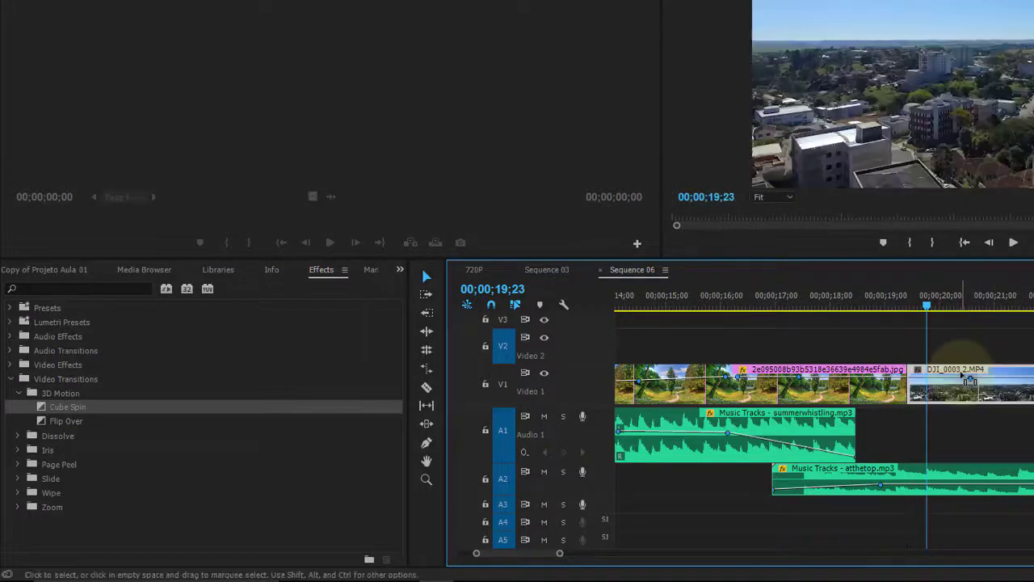
{"action": "left_click", "coordinate": [57, 408]}
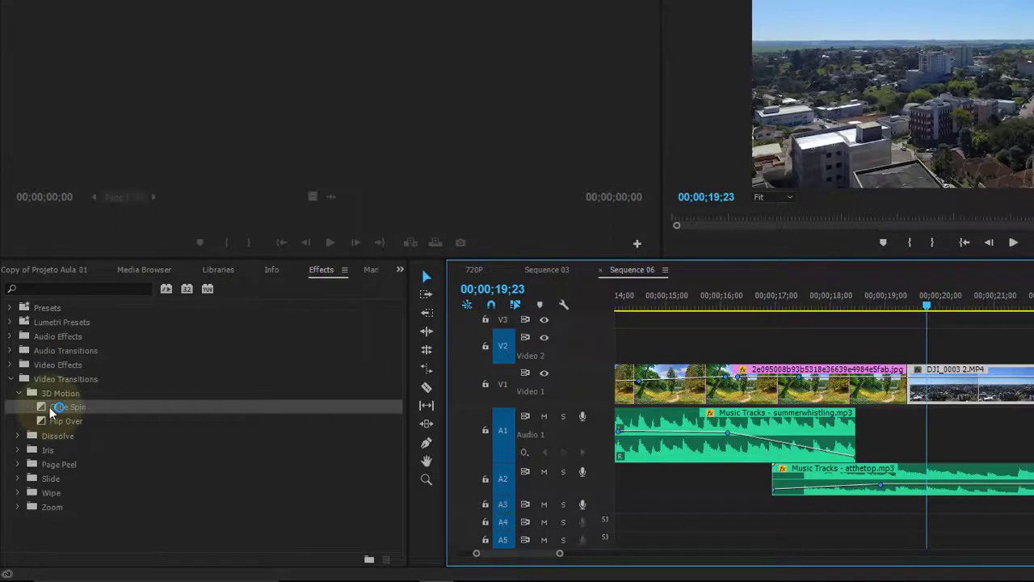
{"action": "left_click_drag", "start_coordinate": [42, 406], "coordinate": [914, 392]}
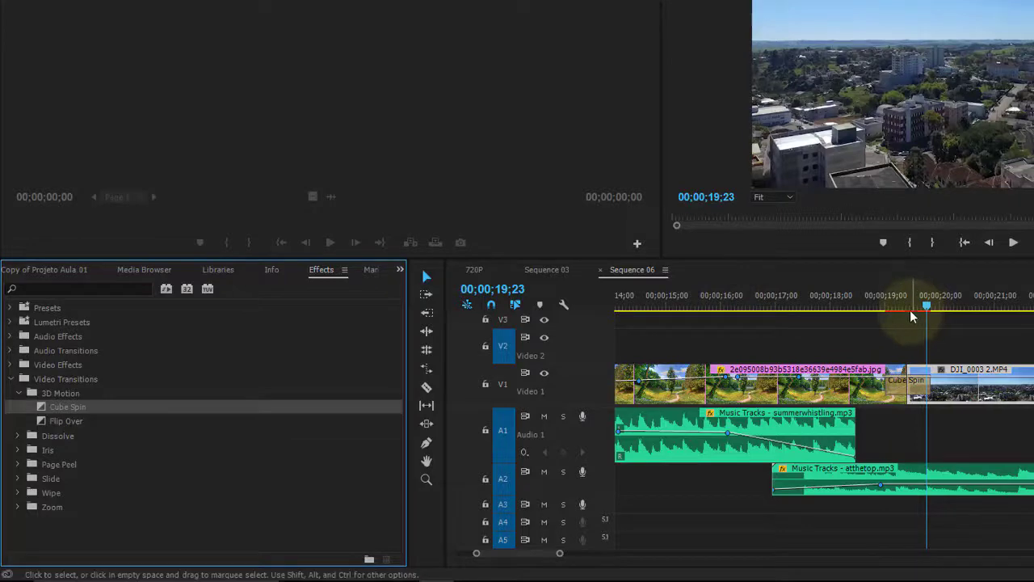
{"action": "left_click", "coordinate": [861, 311]}
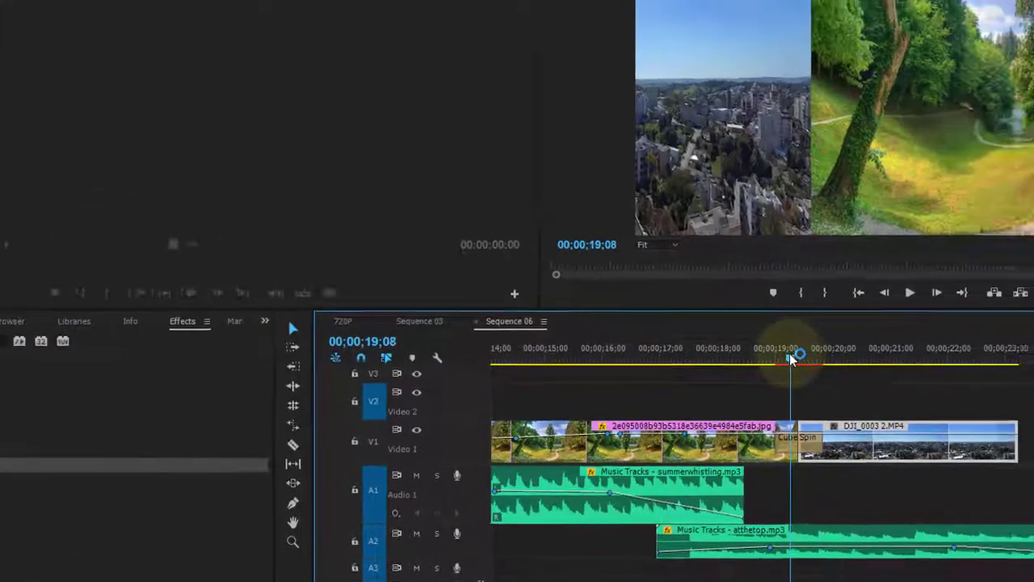
{"action": "left_click_drag", "start_coordinate": [903, 304], "coordinate": [876, 308]}
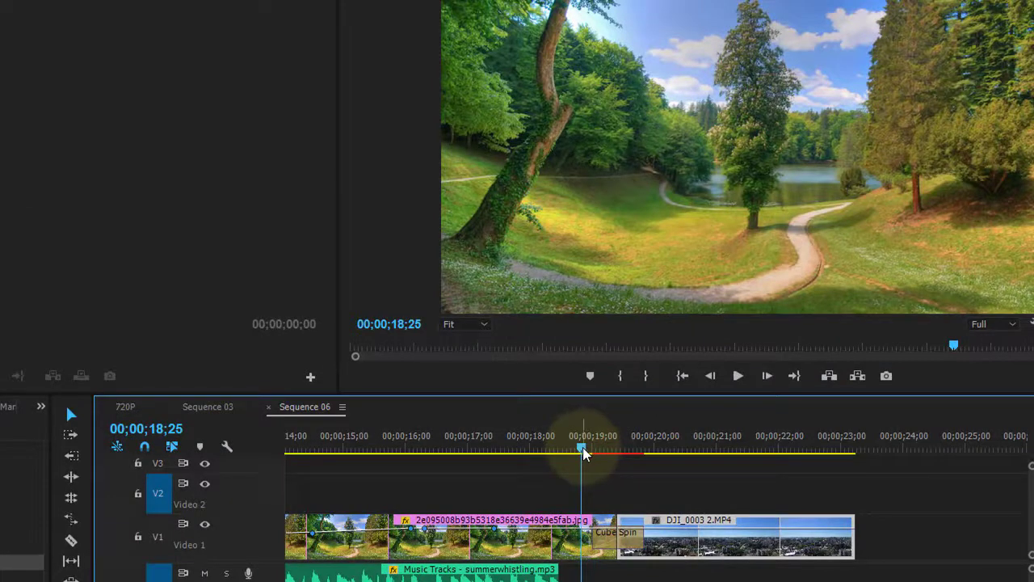
{"action": "key", "text": "space"}
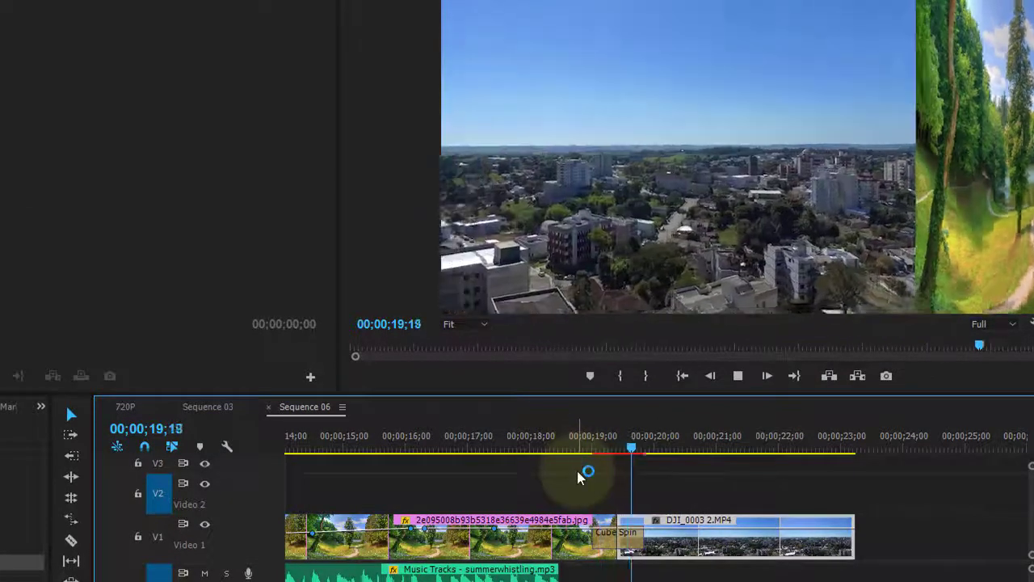
{"action": "key", "text": "space"}
{"action": "left_click", "coordinate": [566, 450]}
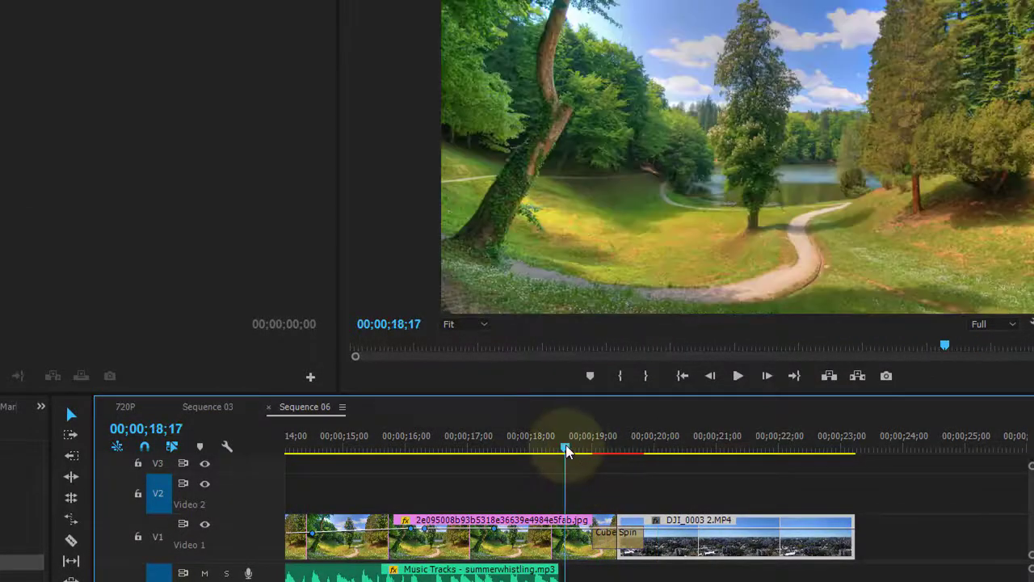
{"action": "key", "text": "space"}
{"action": "key", "text": "space"}
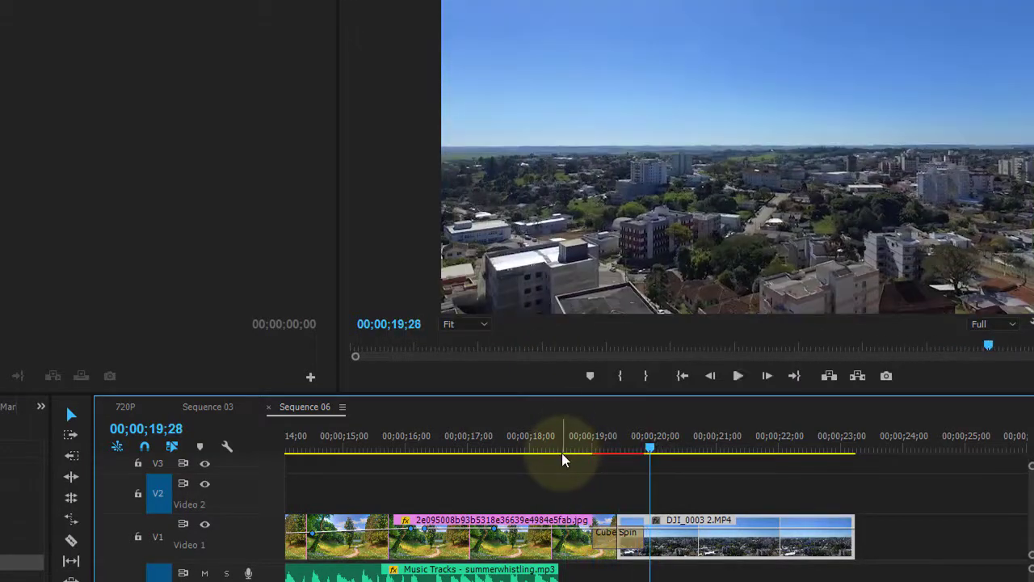
{"action": "left_click_drag", "start_coordinate": [580, 444], "coordinate": [594, 441]}
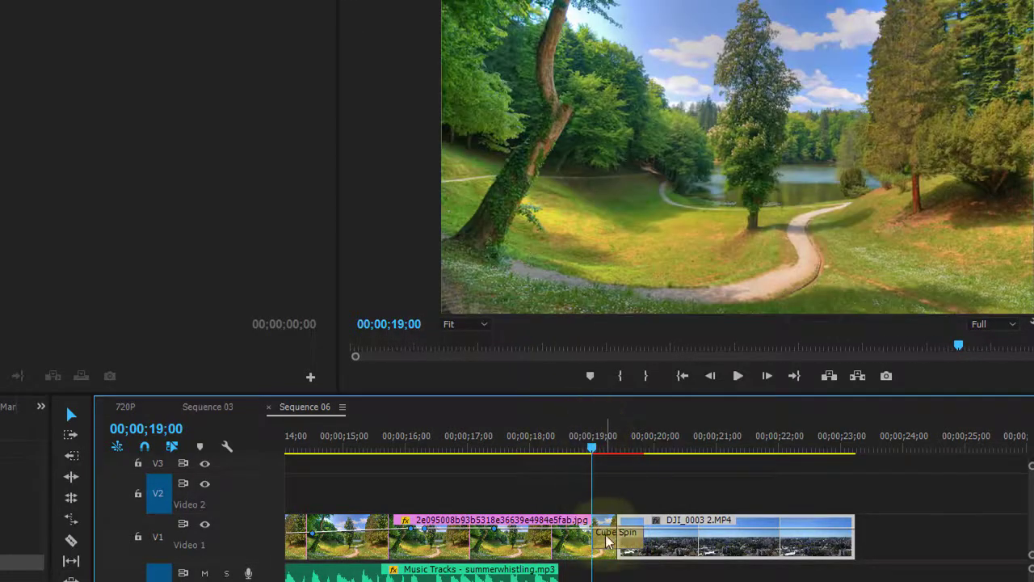
{"action": "left_click_drag", "start_coordinate": [597, 451], "coordinate": [603, 448]}
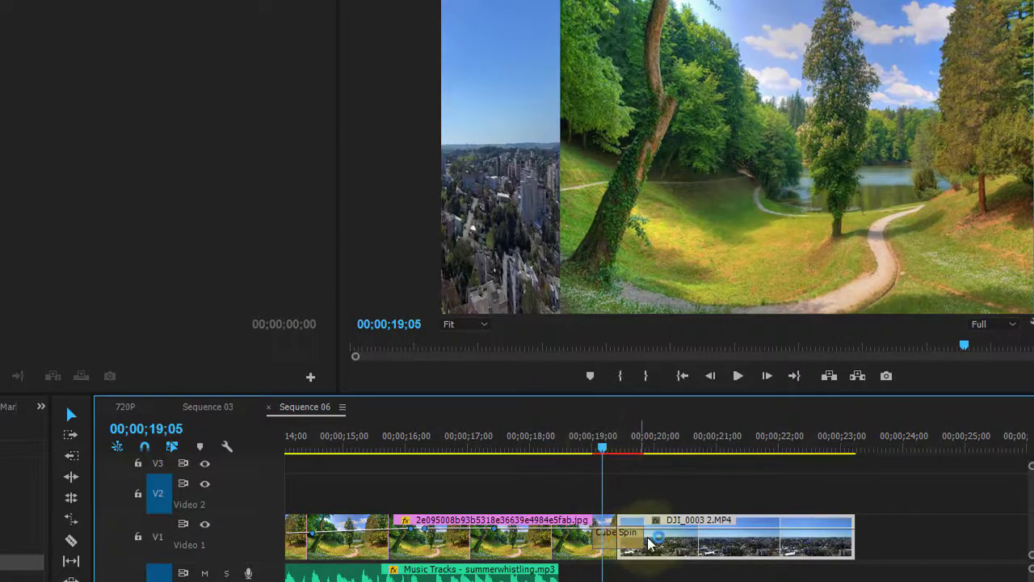
{"action": "left_click_drag", "start_coordinate": [605, 449], "coordinate": [655, 436]}
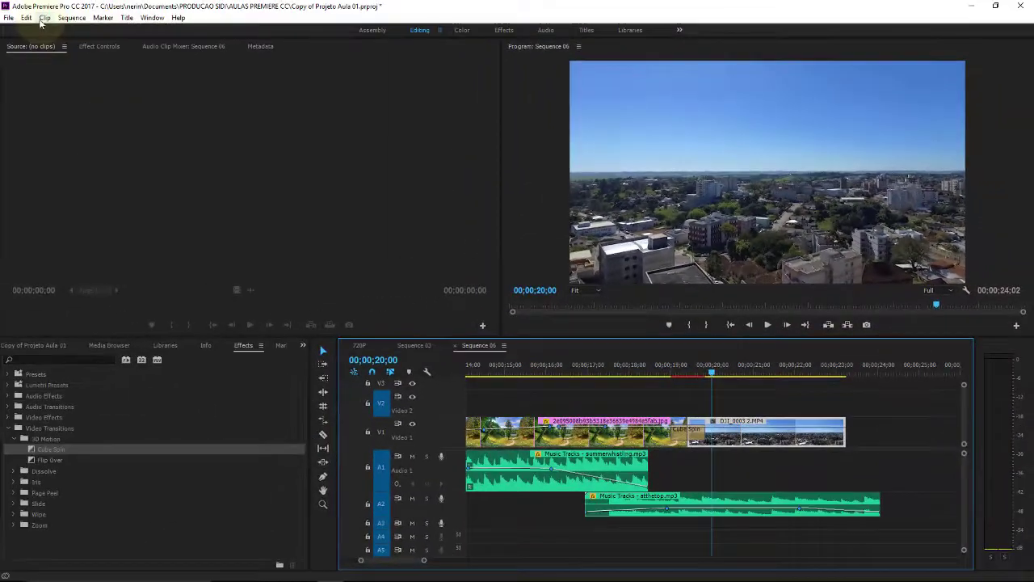
Set the General preference Video Transition Default Duration to 60 frames, then delete the Cube Spin transition.
{"action": "left_click", "coordinate": [22, 17]}
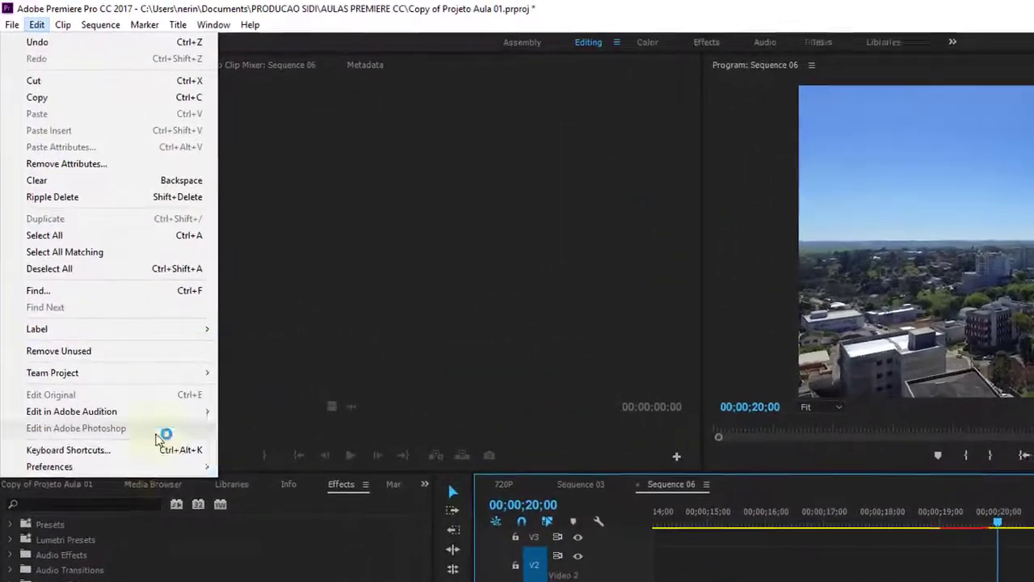
{"action": "mouse_move", "coordinate": [128, 335]}
{"action": "left_click", "coordinate": [252, 469]}
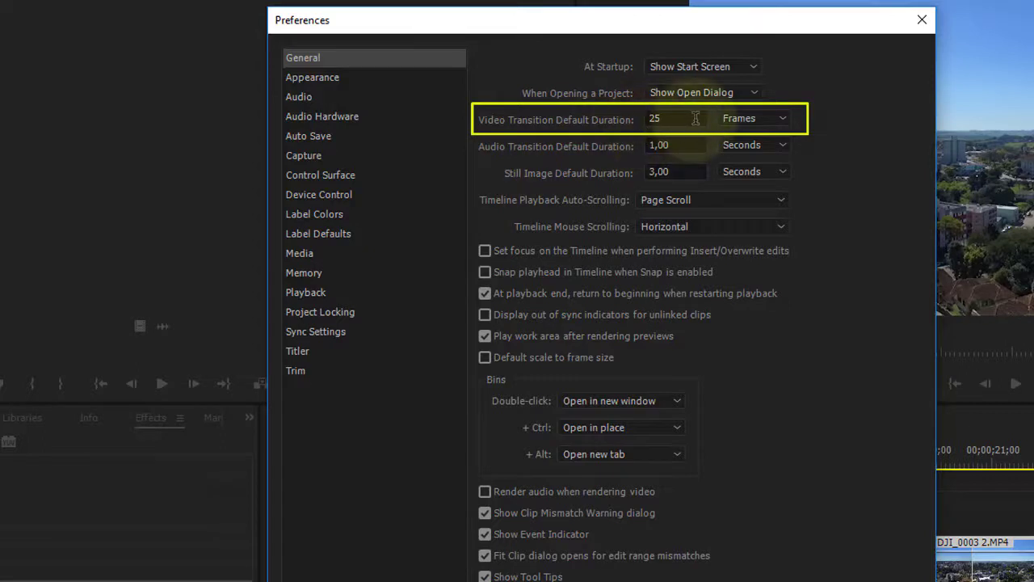
{"action": "left_click_drag", "start_coordinate": [683, 118], "coordinate": [630, 120]}
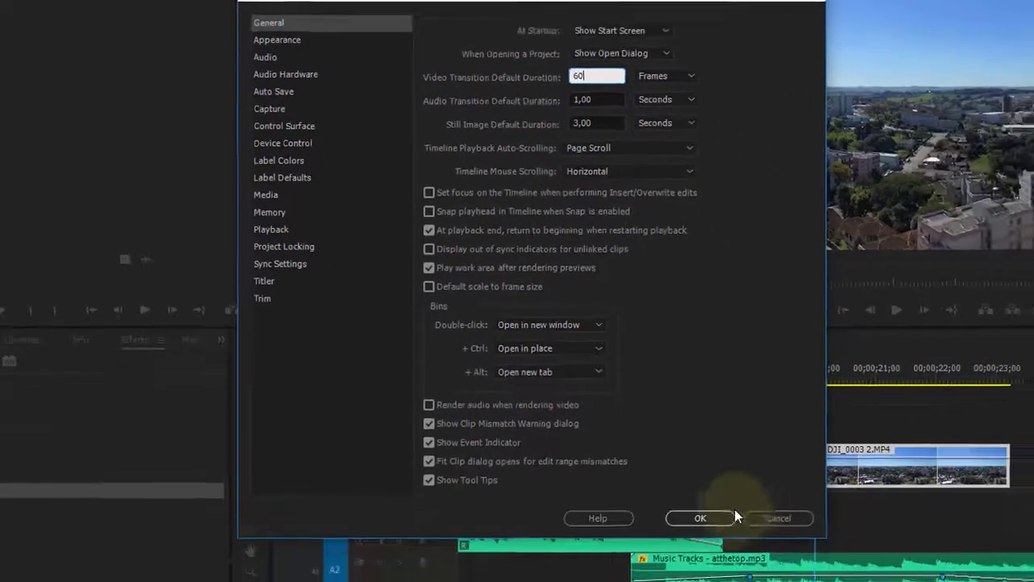
{"action": "left_click", "coordinate": [697, 506]}
{"action": "left_click", "coordinate": [770, 444]}
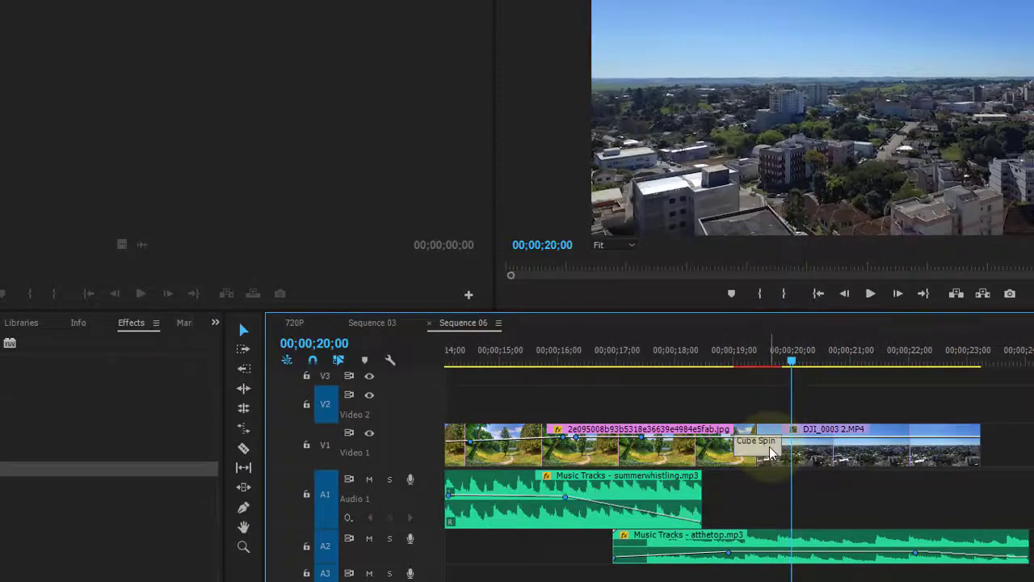
{"action": "key", "text": "Delete"}
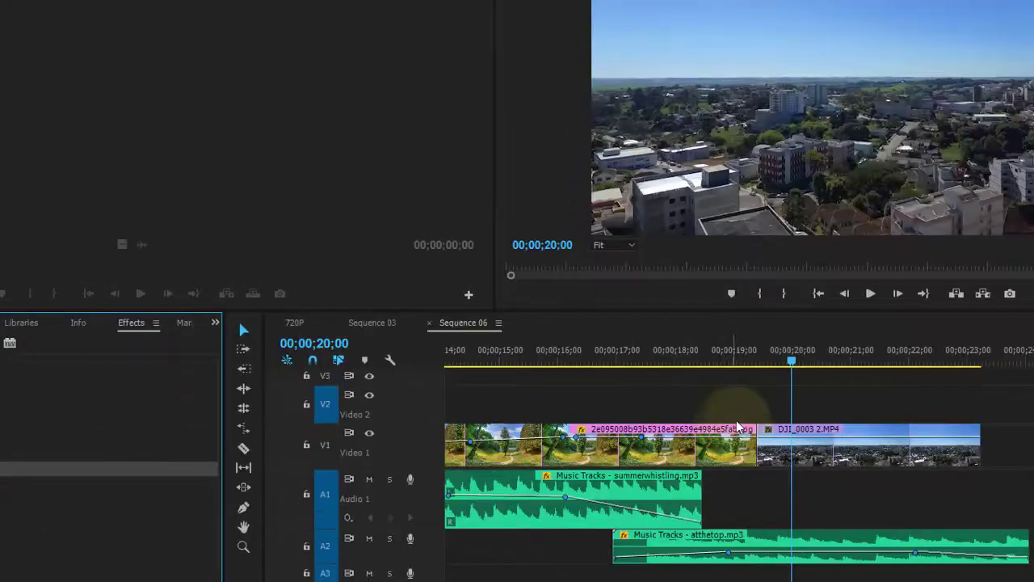
Apply the default transition at the cut, extend it left into the photo, and play it back.
{"action": "key", "text": "ctrl+z"}
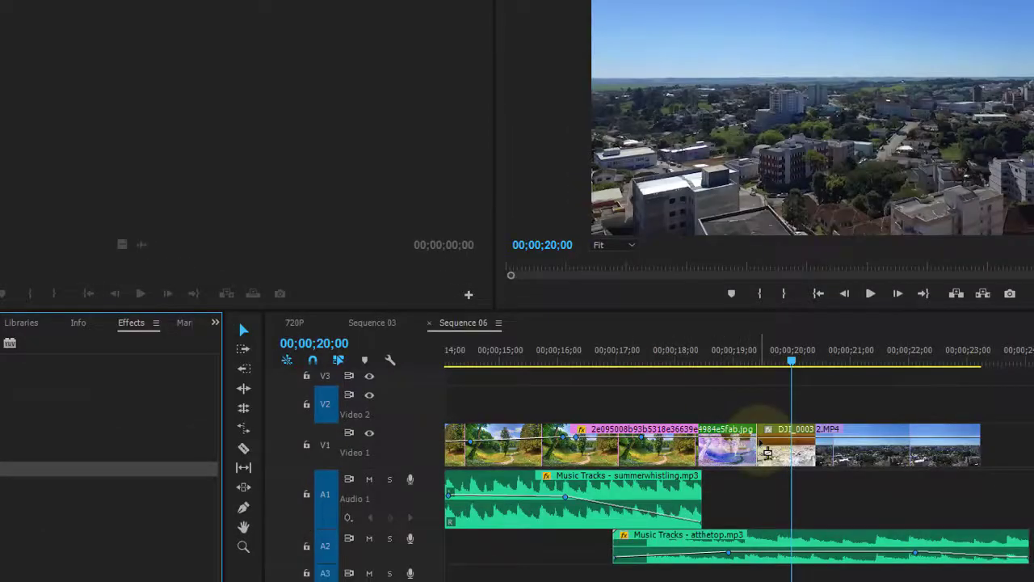
{"action": "left_click_drag", "start_coordinate": [767, 452], "coordinate": [708, 452]}
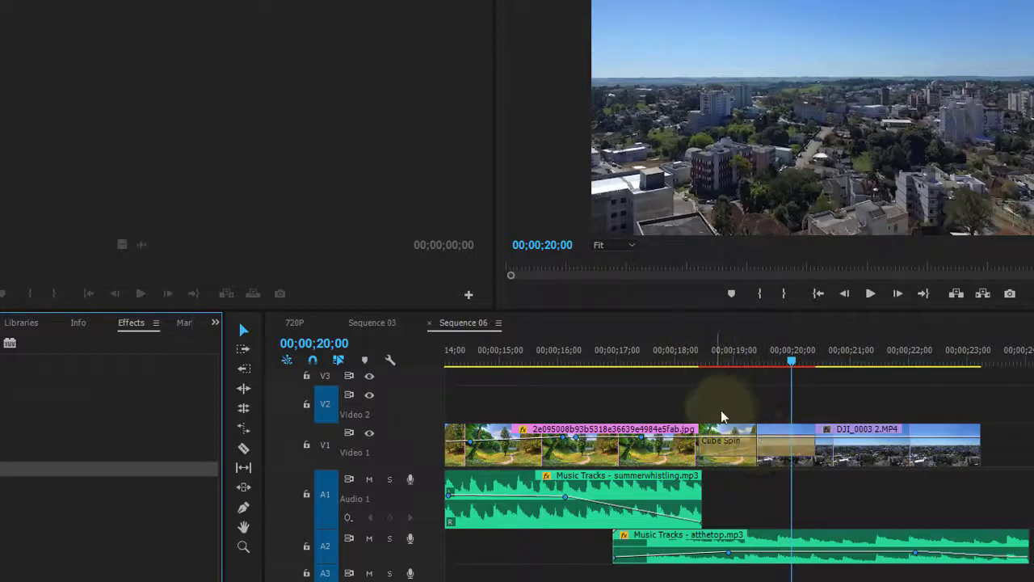
{"action": "left_click", "coordinate": [689, 356]}
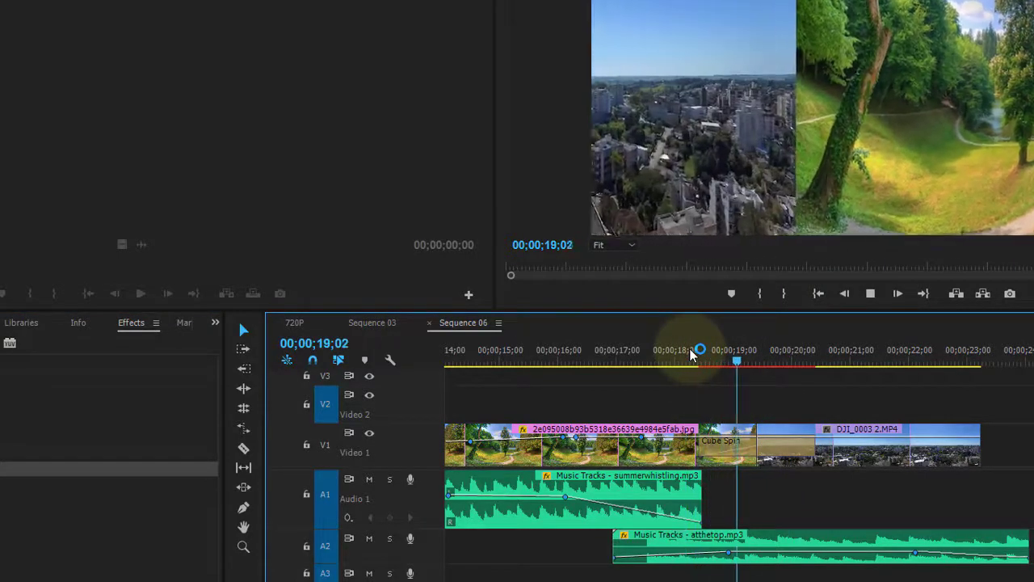
{"action": "key", "text": "space"}
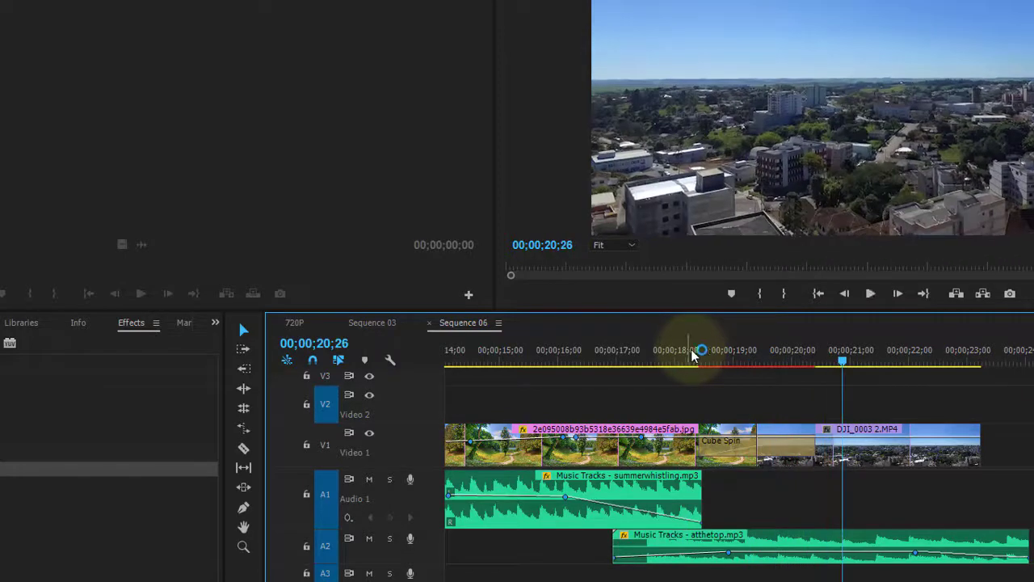
{"action": "left_click", "coordinate": [696, 356]}
{"action": "key", "text": "space"}
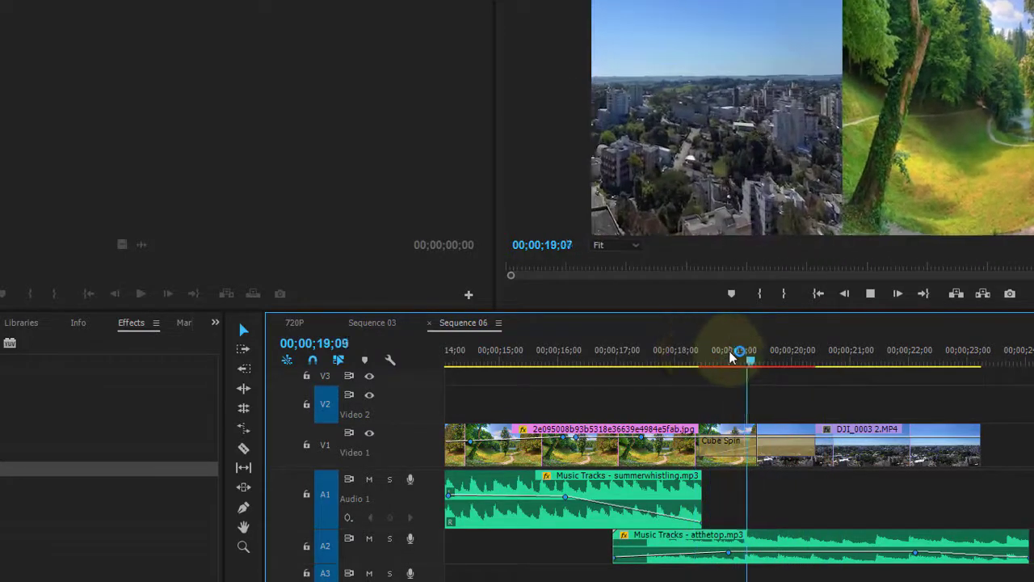
{"action": "key", "text": "space"}
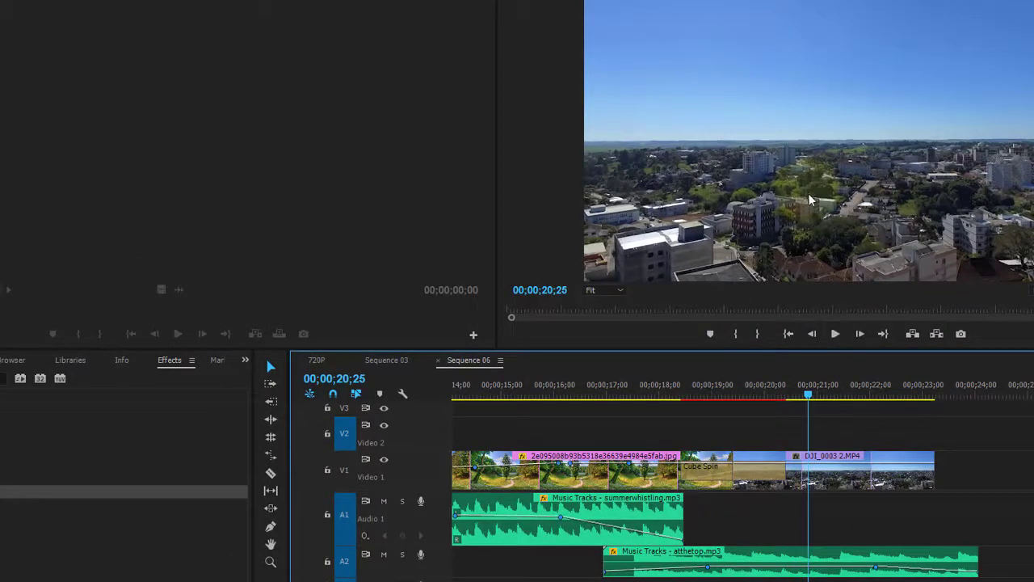
Lengthen the Cube Spin transition rightward into the DJI_0003 clip.
{"action": "left_click", "coordinate": [699, 386]}
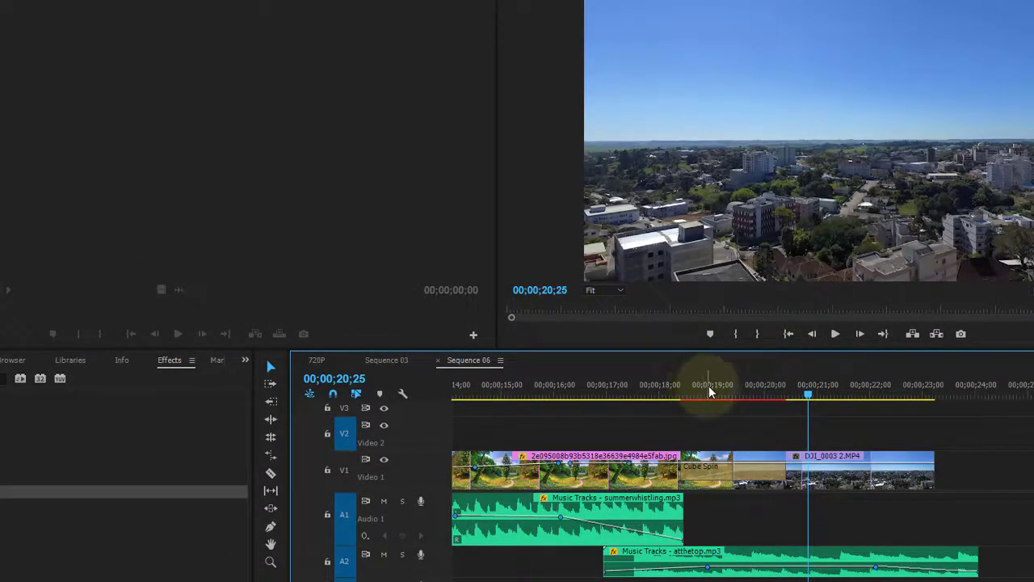
{"action": "left_click", "coordinate": [717, 469]}
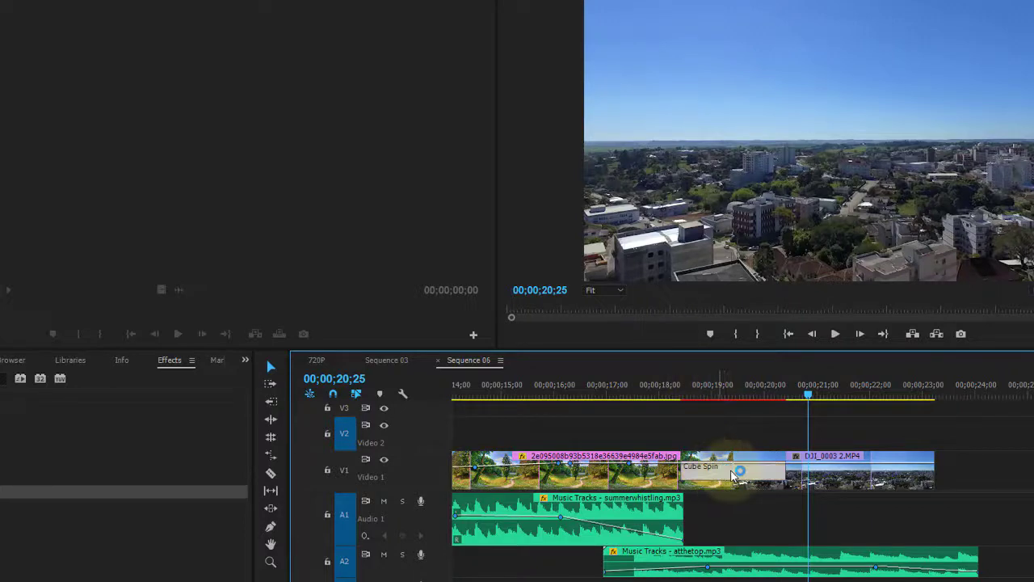
{"action": "left_click_drag", "start_coordinate": [716, 471], "coordinate": [760, 473]}
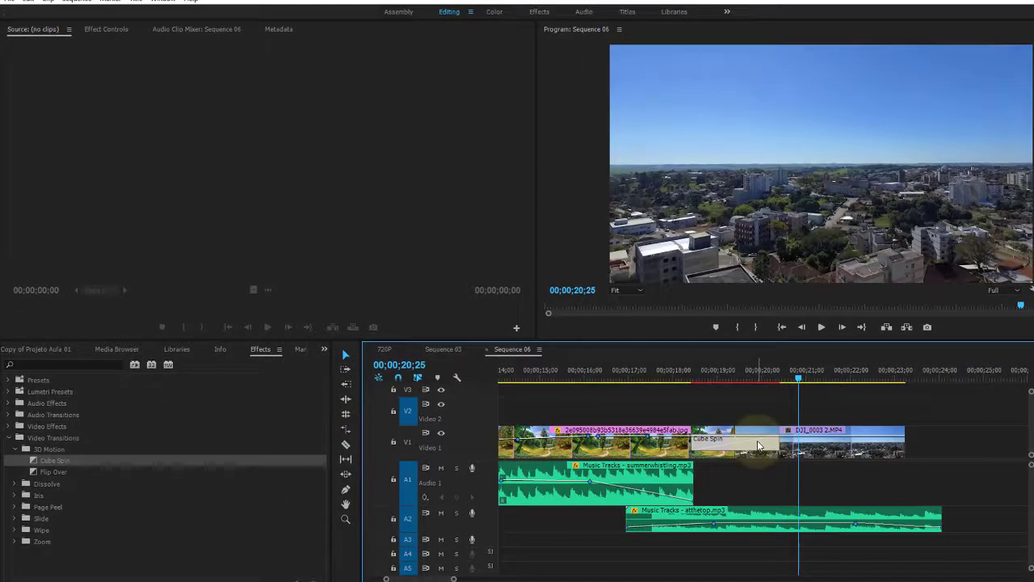
Replace the Cube Spin transition with 3D Motion's Flip Over.
{"action": "left_click", "coordinate": [34, 474]}
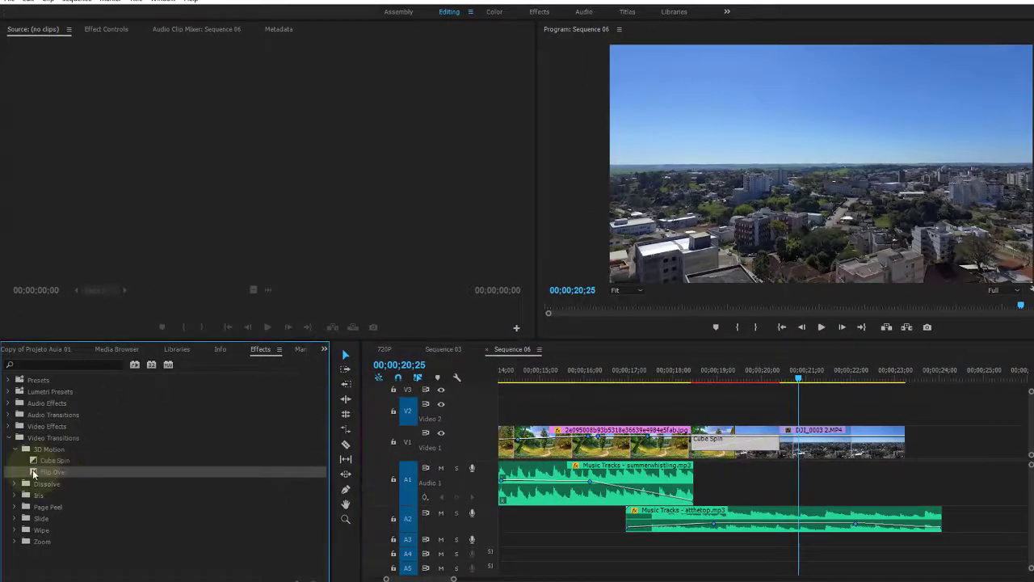
{"action": "left_click_drag", "start_coordinate": [33, 475], "coordinate": [723, 447]}
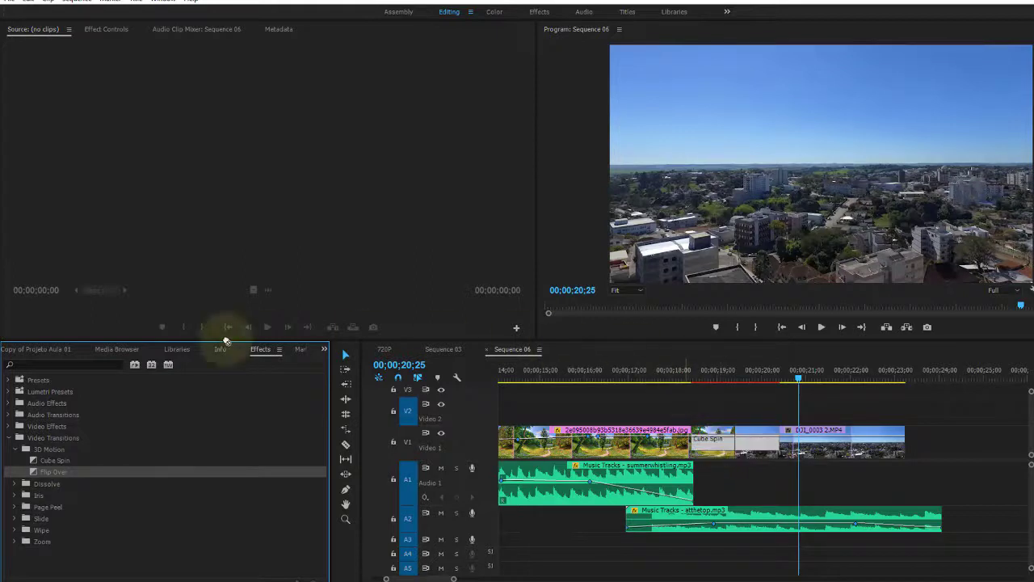
{"action": "mouse_move", "coordinate": [724, 451]}
{"action": "left_mouse_down"}
{"action": "mouse_move", "coordinate": [37, 476]}
{"action": "mouse_move", "coordinate": [290, 419]}
{"action": "mouse_move", "coordinate": [471, 409]}
{"action": "left_mouse_up"}
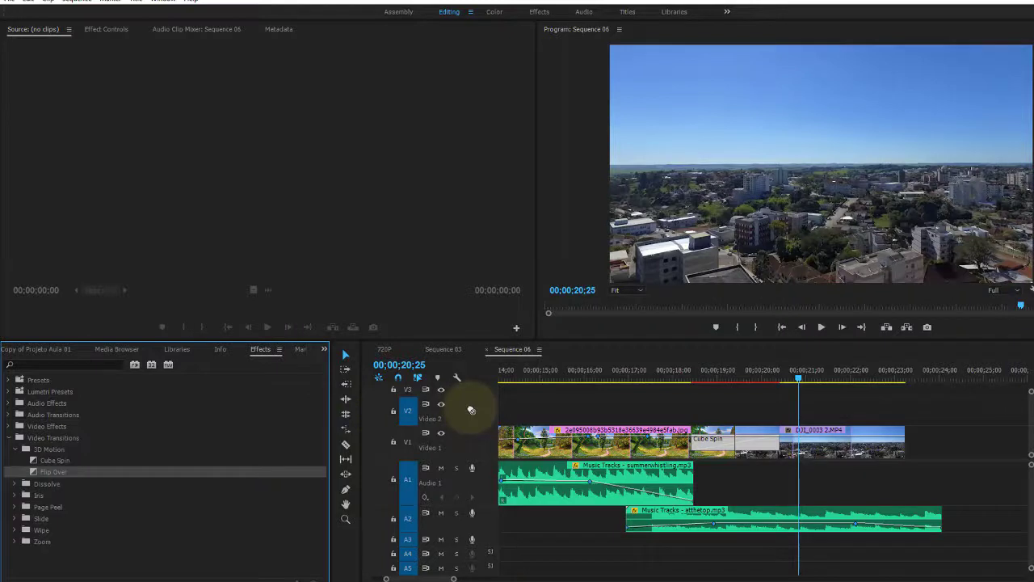
{"action": "left_click_drag", "start_coordinate": [471, 409], "coordinate": [733, 449]}
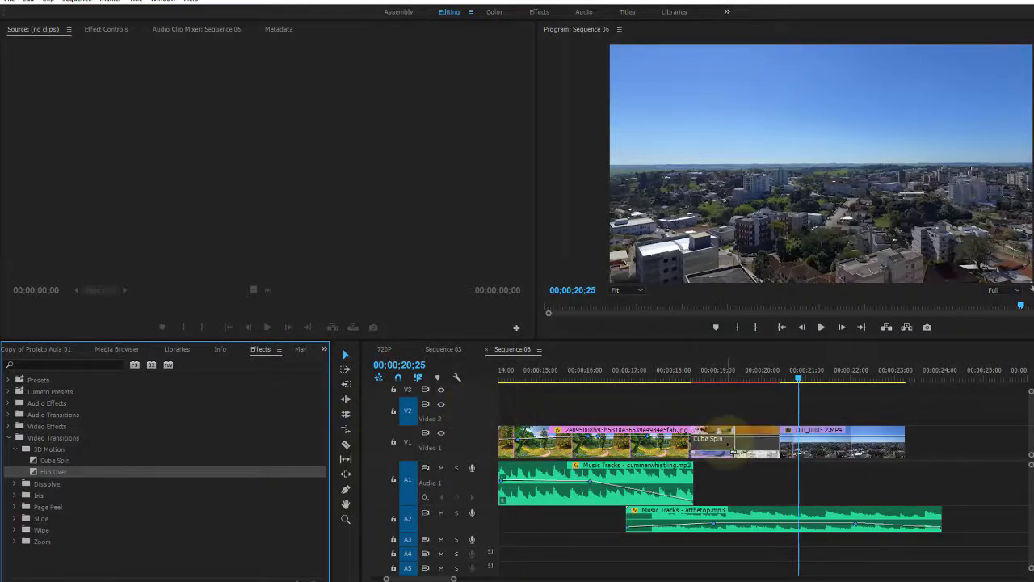
{"action": "left_click_drag", "start_coordinate": [732, 449], "coordinate": [732, 449]}
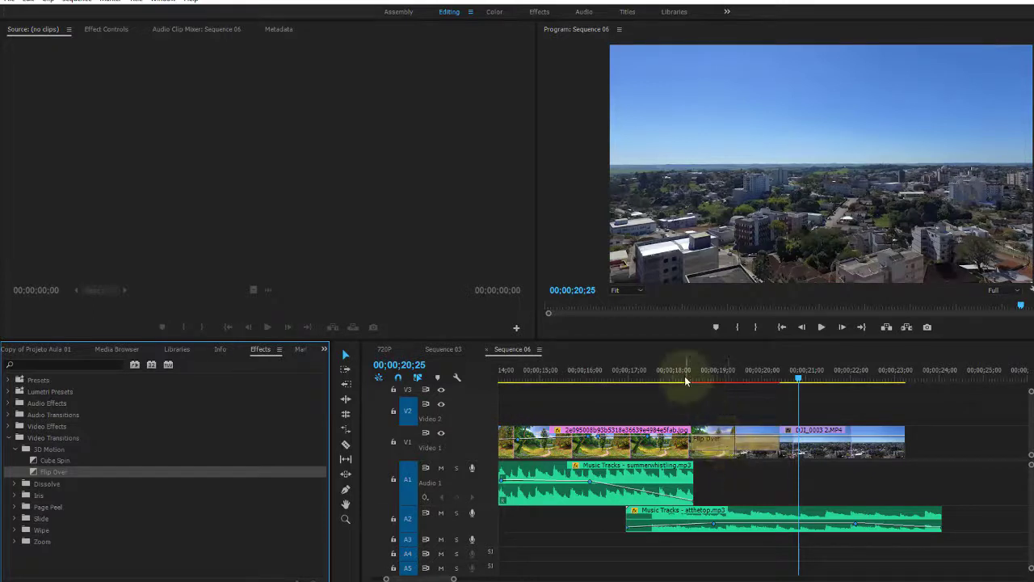
Preview the Flip Over transition from 18;07.
{"action": "left_click", "coordinate": [685, 376]}
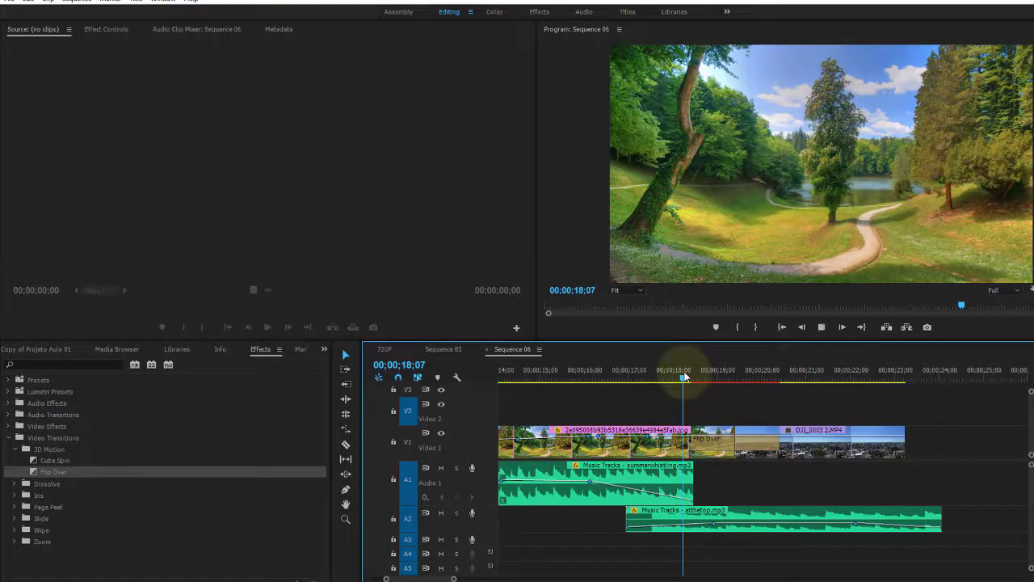
{"action": "key", "text": "space"}
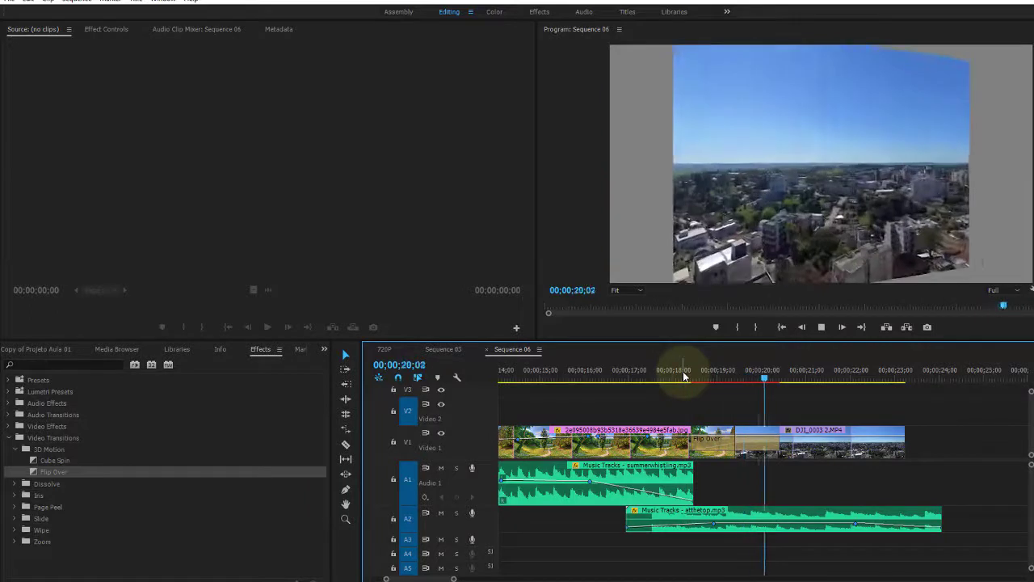
{"action": "key", "text": "space"}
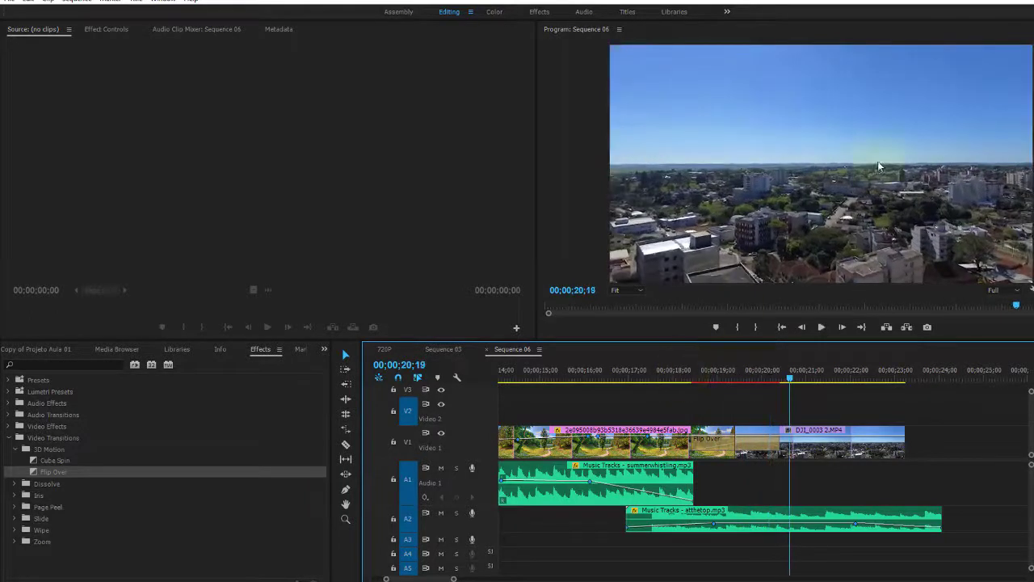
Replace Flip Over with the Dissolve group's Cross Dissolve and play through it.
{"action": "left_click", "coordinate": [14, 450]}
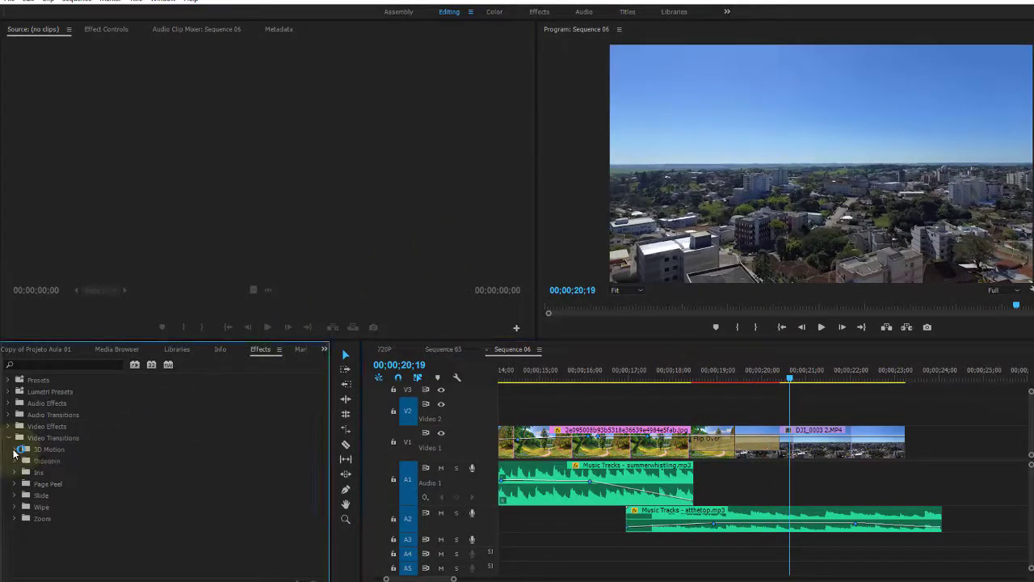
{"action": "left_click", "coordinate": [16, 461]}
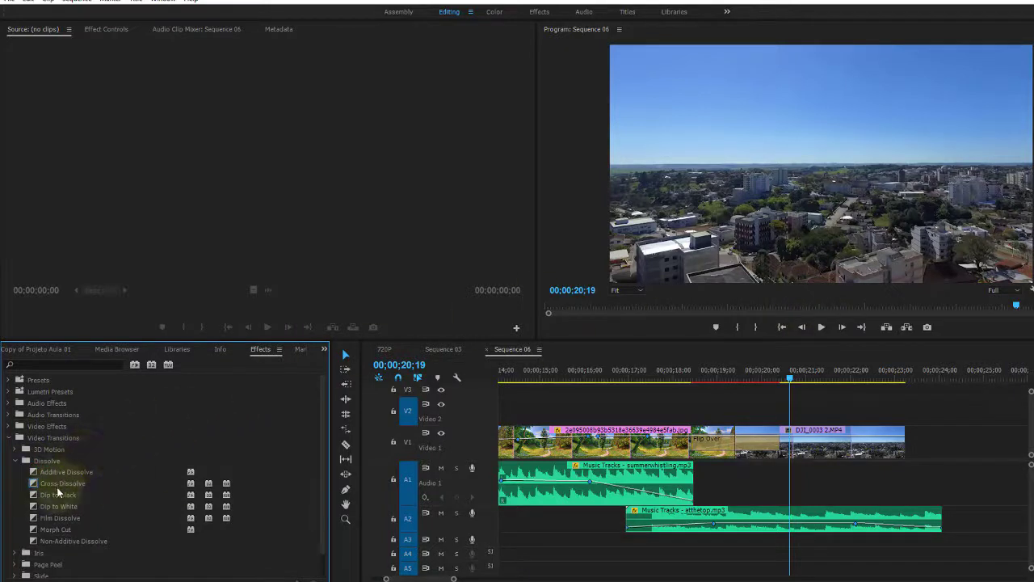
{"action": "left_click", "coordinate": [32, 484]}
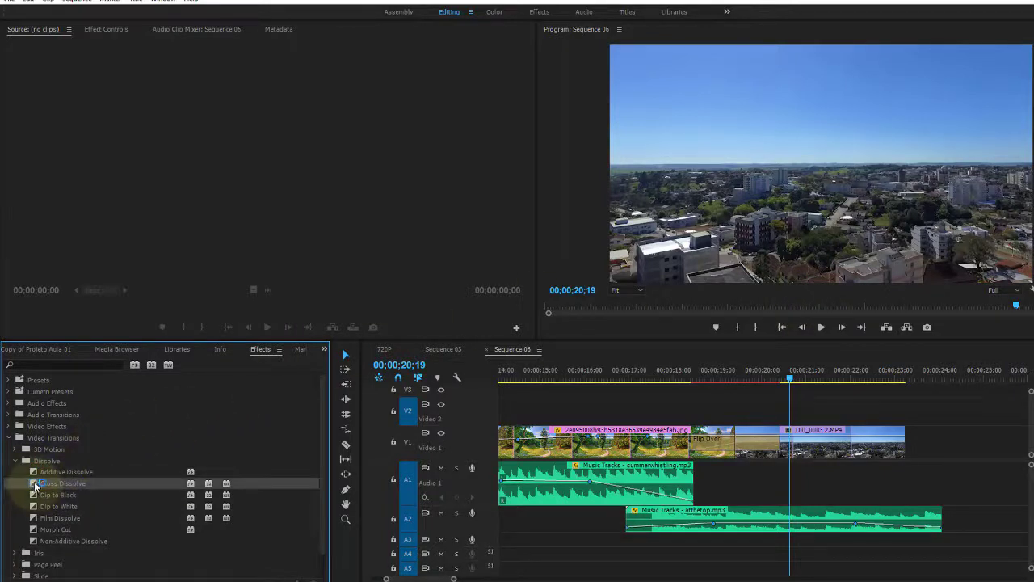
{"action": "left_click_drag", "start_coordinate": [35, 484], "coordinate": [715, 440]}
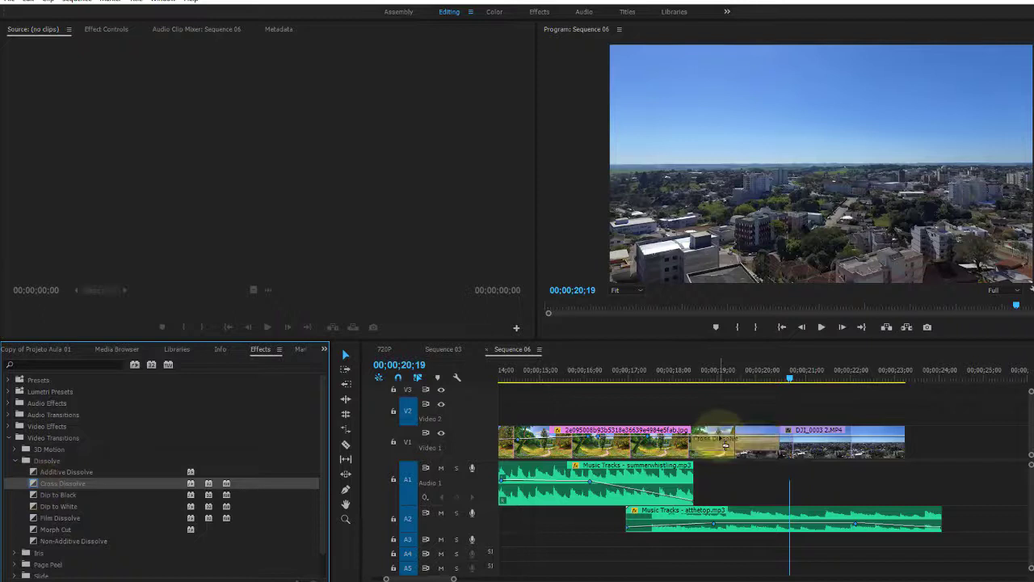
{"action": "left_click", "coordinate": [678, 369]}
{"action": "key", "text": "space"}
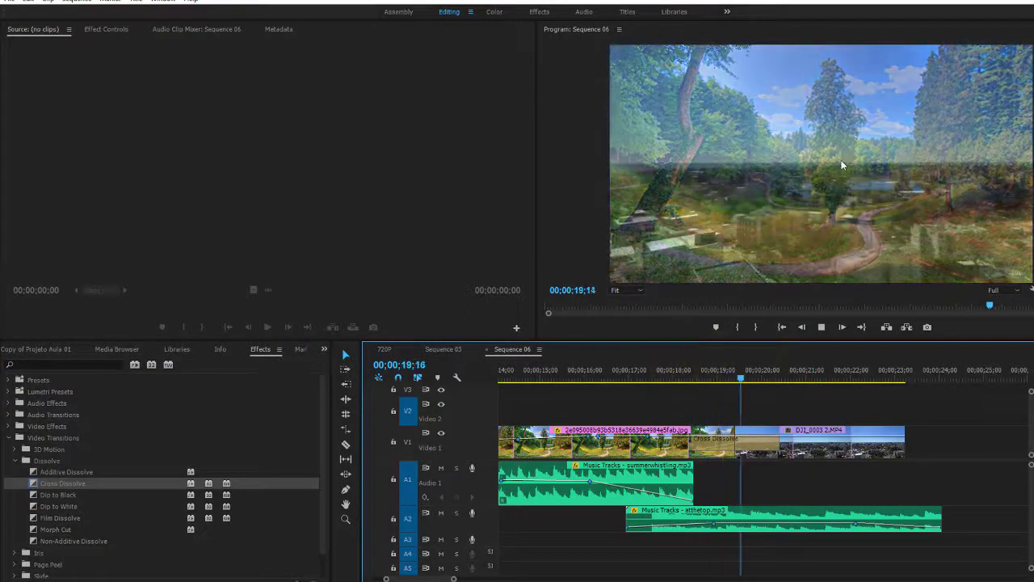
{"action": "left_click", "coordinate": [842, 165]}
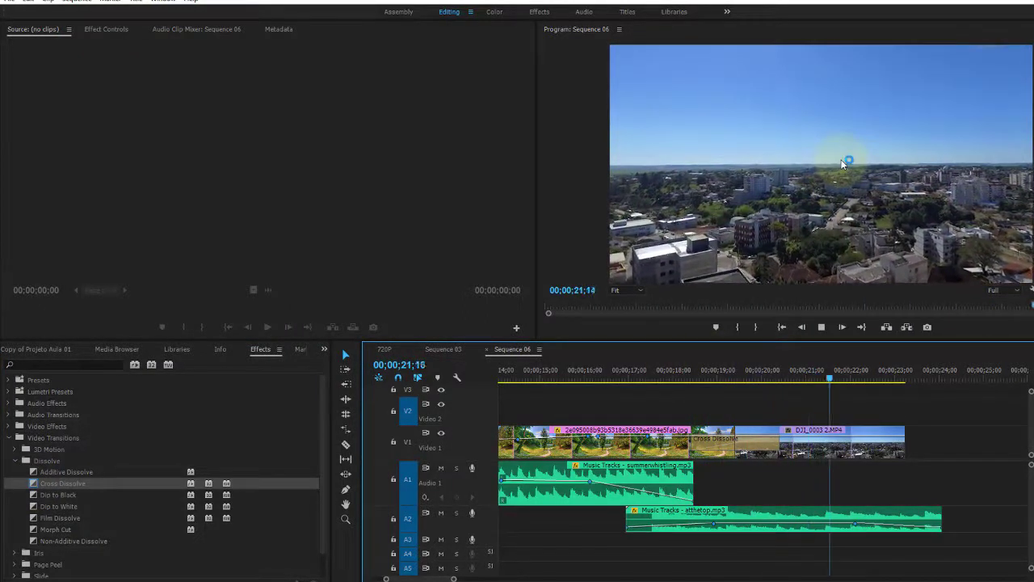
Shorten the Cross Dissolve from its end and replay it from 00;00;18;12.
{"action": "left_click", "coordinate": [759, 449]}
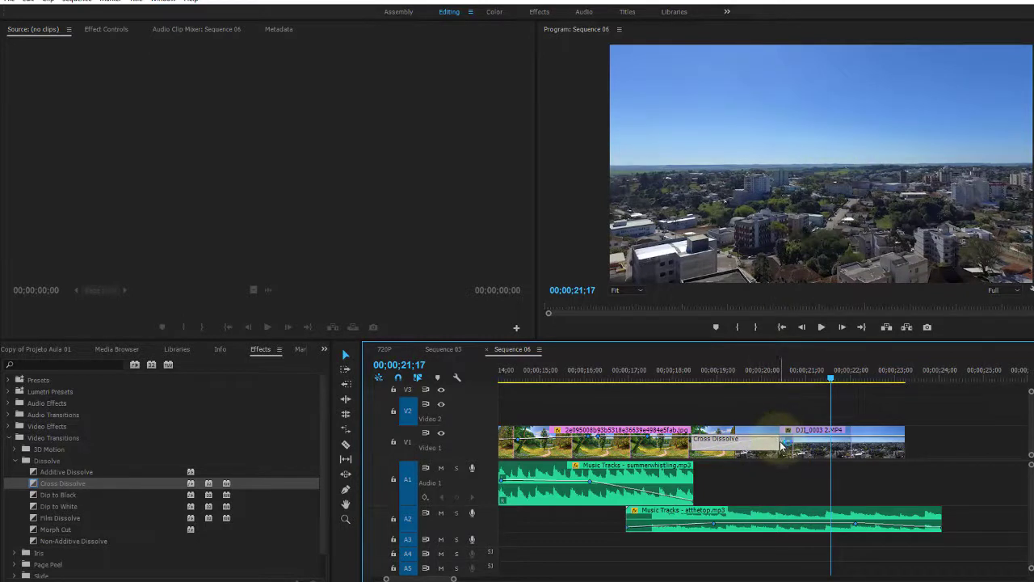
{"action": "left_click_drag", "start_coordinate": [785, 445], "coordinate": [762, 439]}
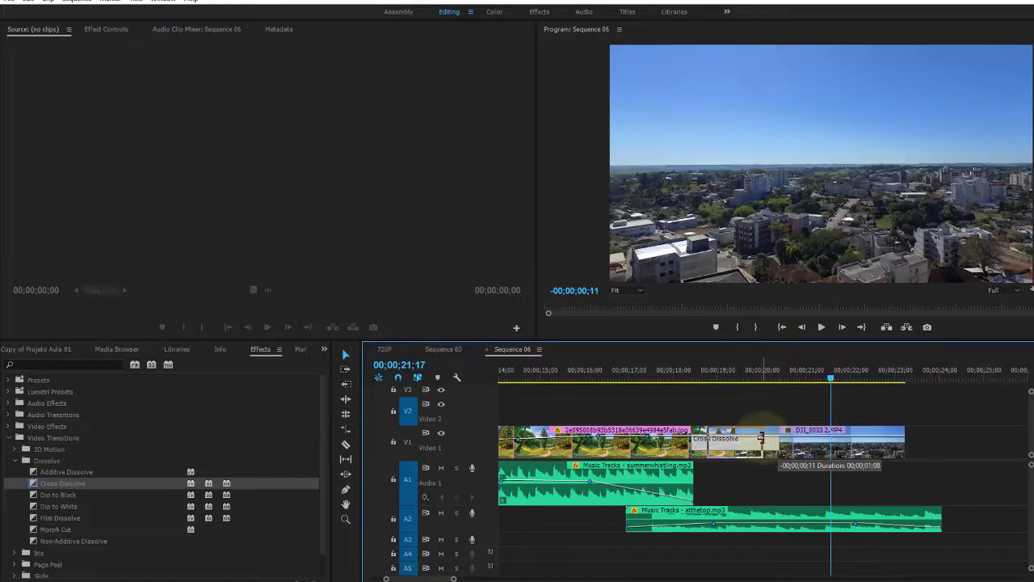
{"action": "left_click", "coordinate": [691, 376]}
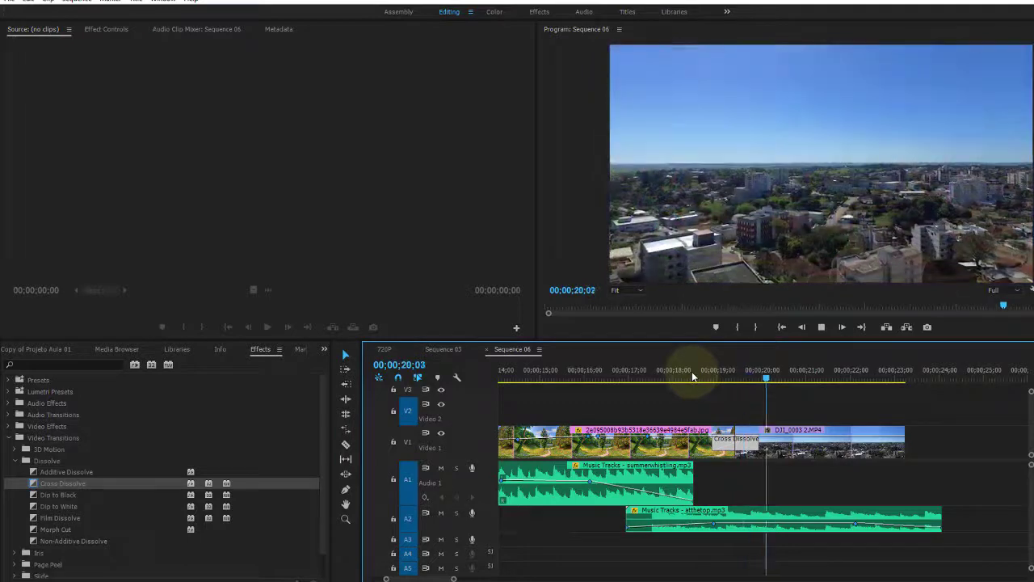
{"action": "key", "text": "space"}
{"action": "left_click", "coordinate": [692, 377]}
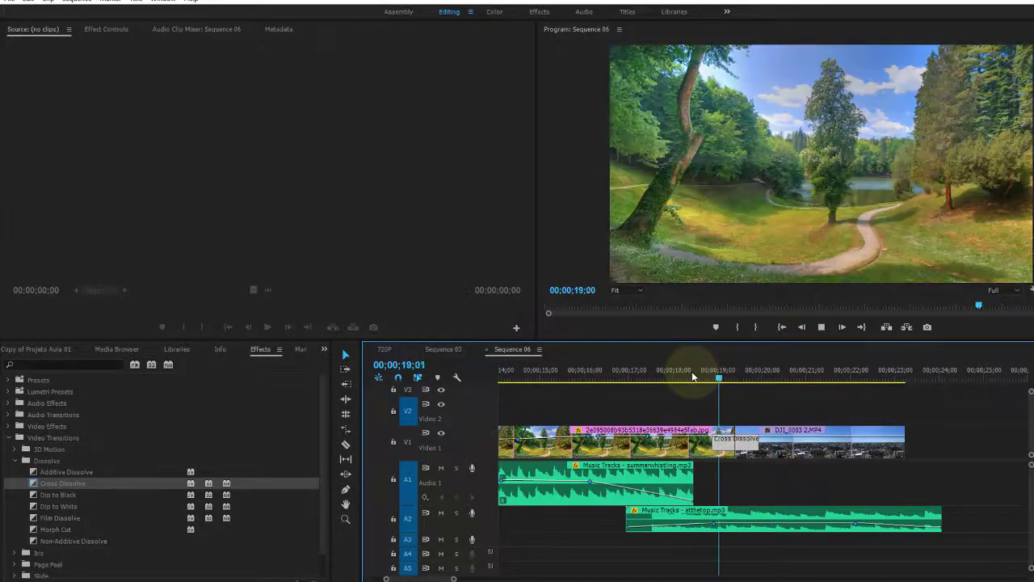
{"action": "key", "text": "space"}
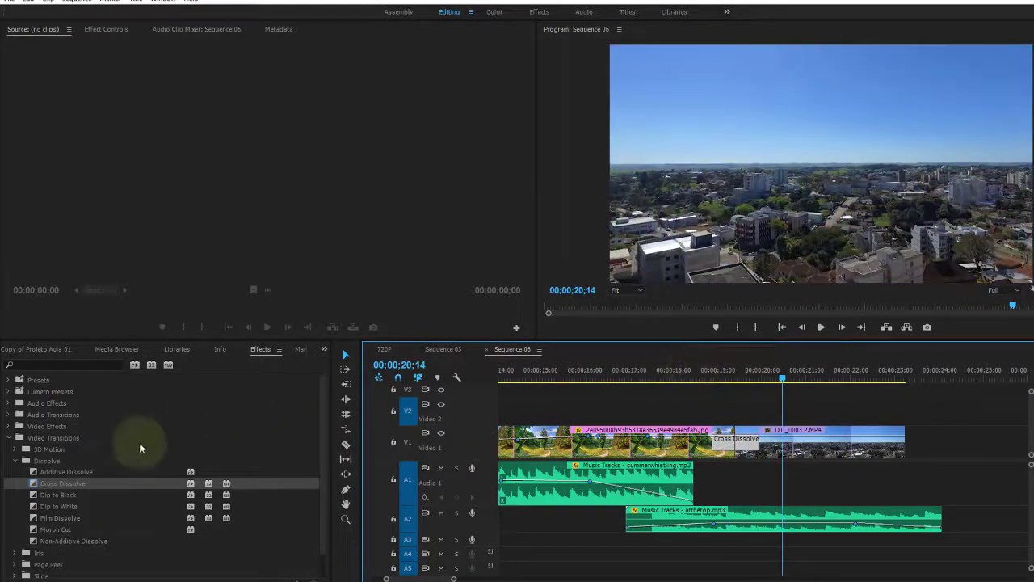
Replace the Cross Dissolve with Additive Dissolve and preview it.
{"action": "left_click", "coordinate": [63, 471]}
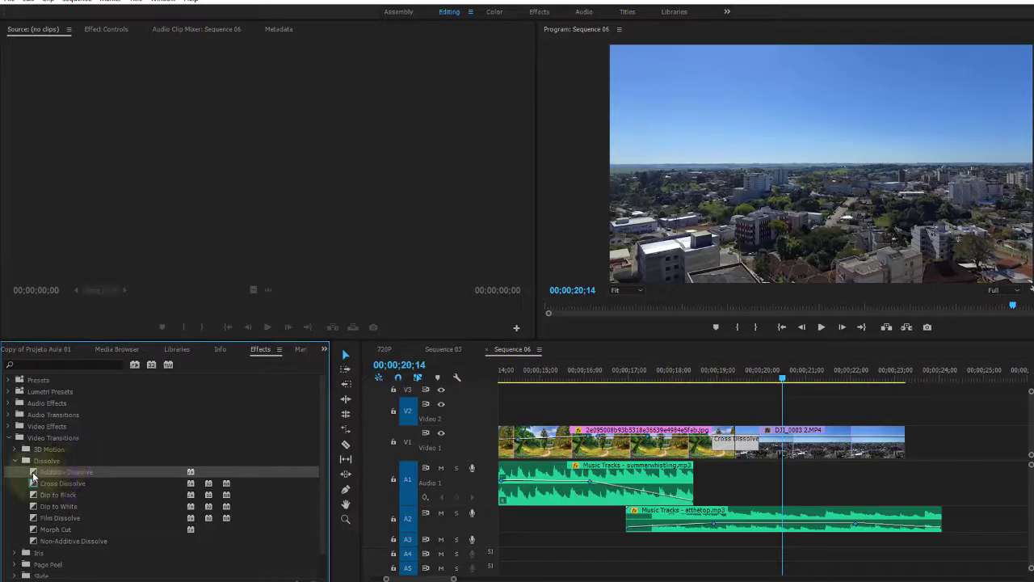
{"action": "left_click_drag", "start_coordinate": [32, 477], "coordinate": [747, 449]}
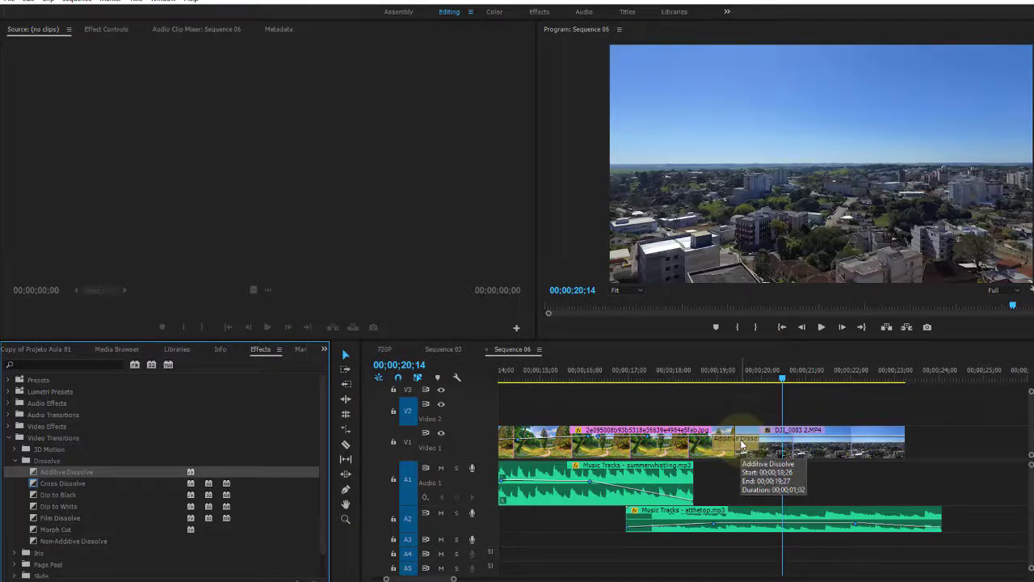
{"action": "left_click", "coordinate": [699, 366]}
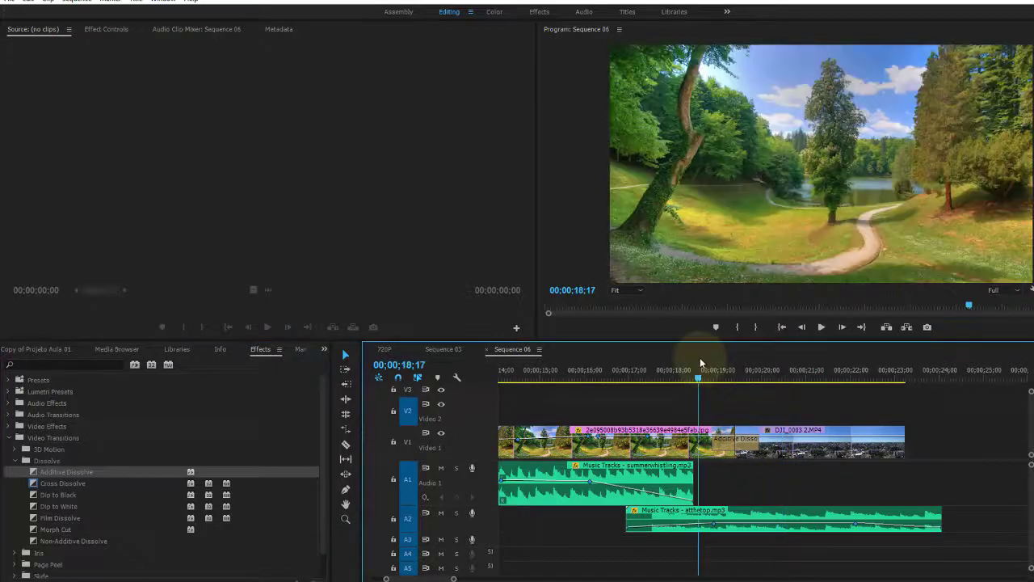
{"action": "key", "text": "space"}
{"action": "key", "text": "space"}
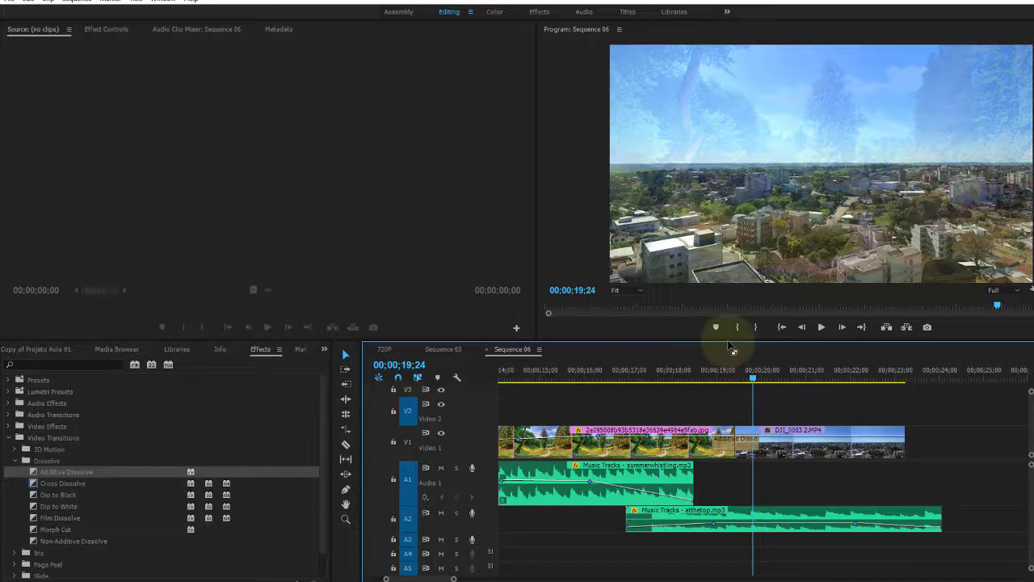
Replay the Additive Dissolve from 00;00;18;18 and select Dip to Black.
{"action": "left_click", "coordinate": [702, 374]}
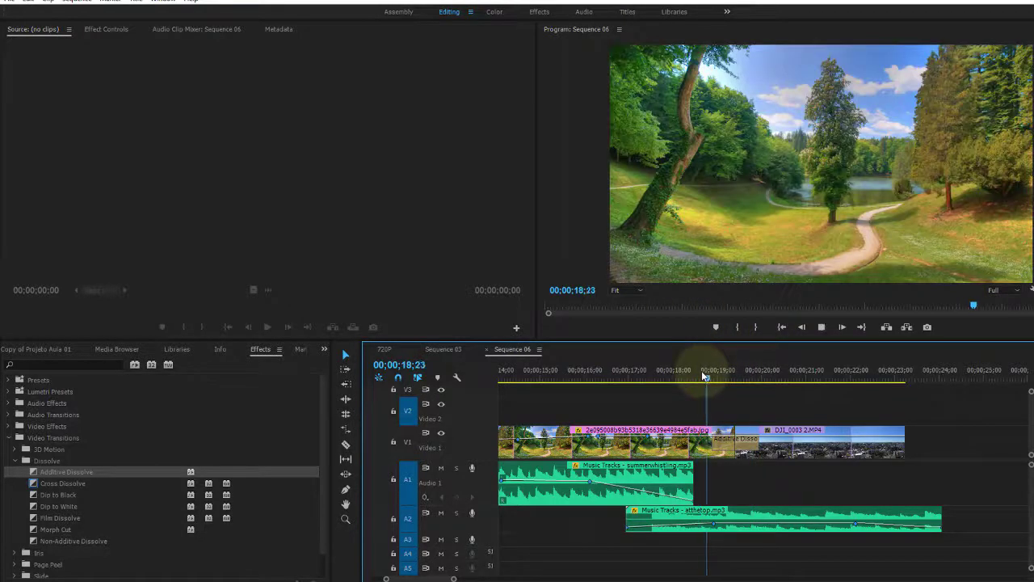
{"action": "key", "text": "space"}
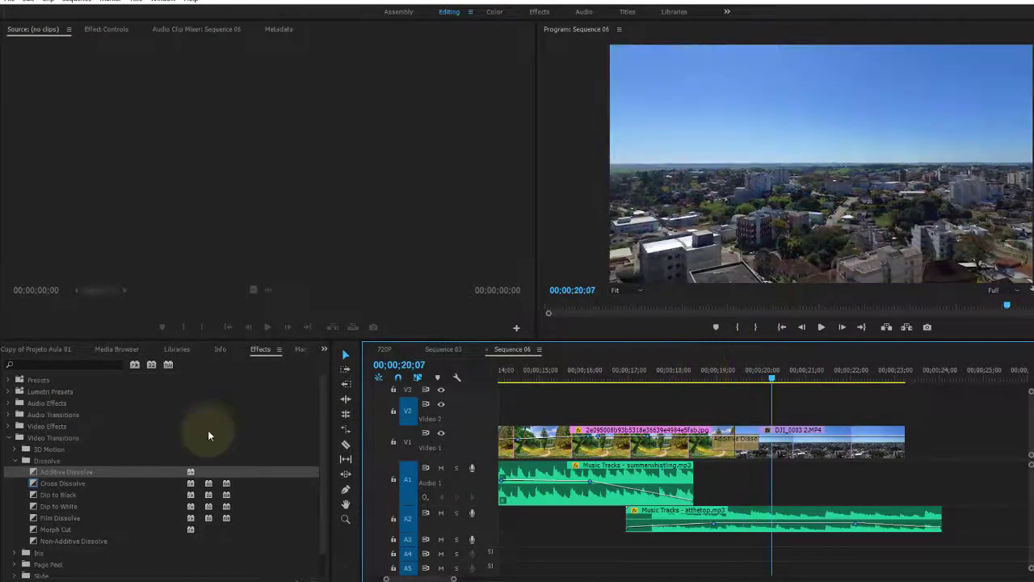
{"action": "left_click", "coordinate": [36, 495]}
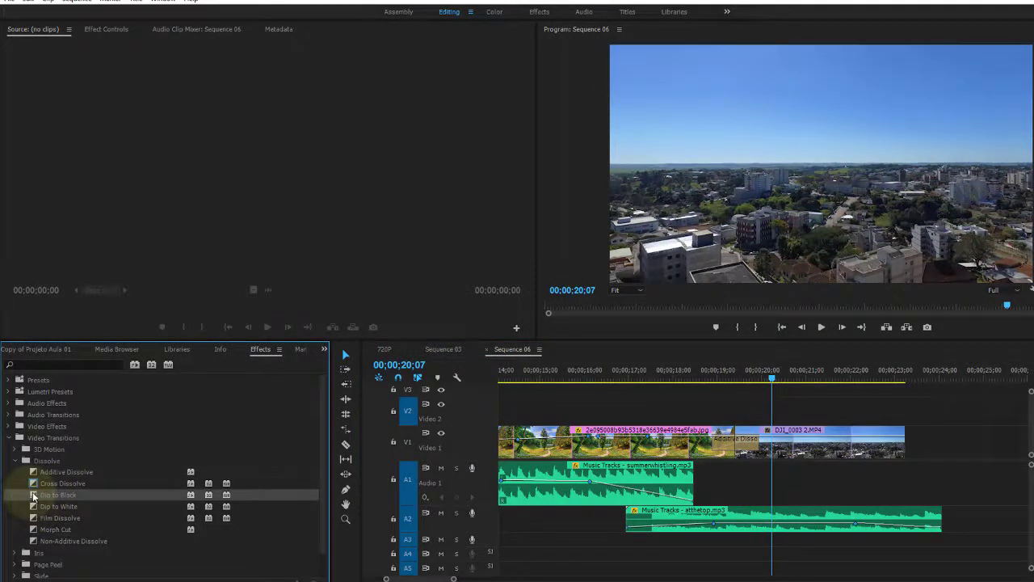
Replace the Additive Dissolve with Dip to Black and preview it.
{"action": "left_click_drag", "start_coordinate": [32, 494], "coordinate": [733, 440]}
{"action": "left_click", "coordinate": [702, 368]}
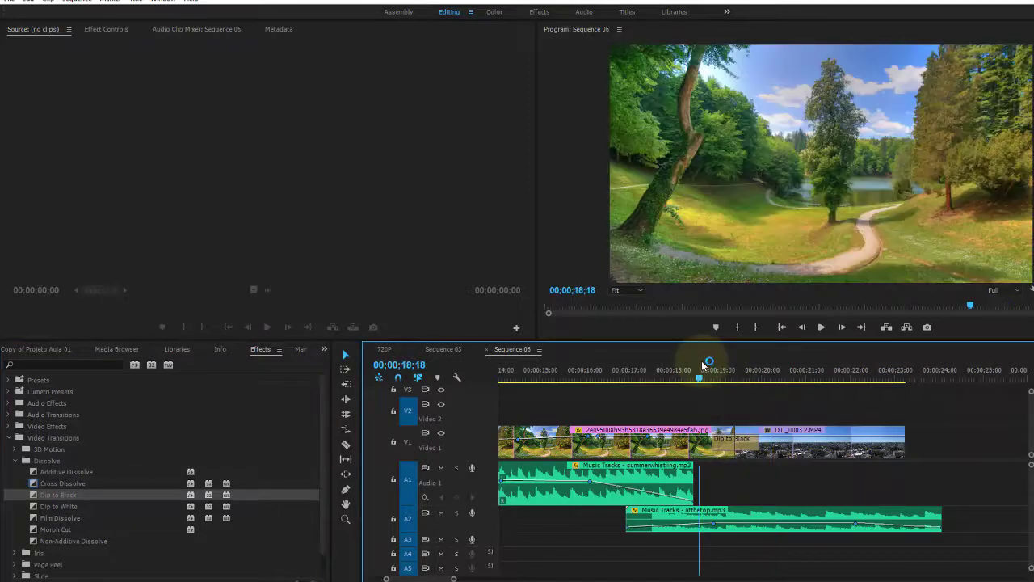
{"action": "key", "text": "space"}
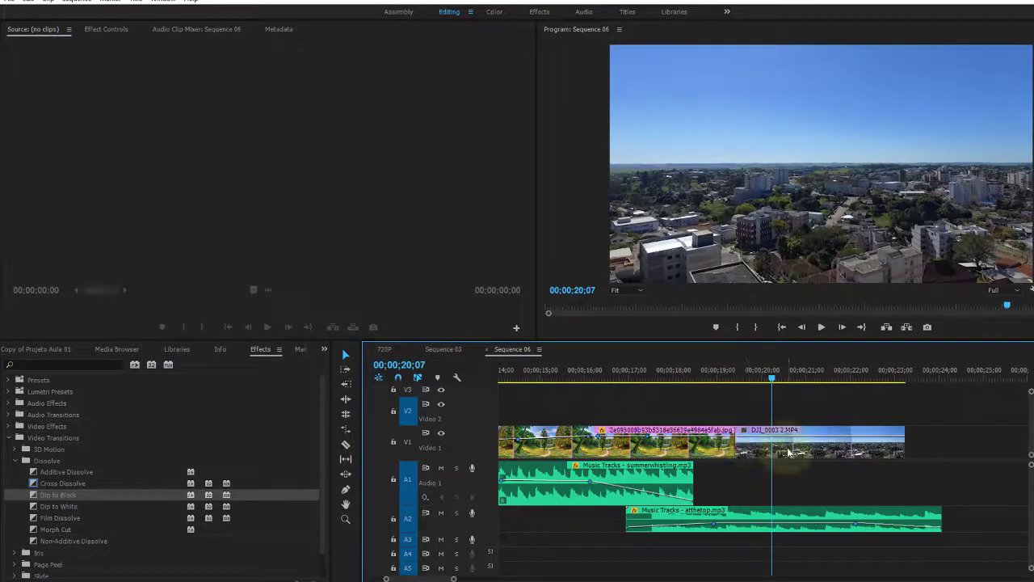
Shift the DJI_0003 clip, make it fade in from its start, and trim the edit point.
{"action": "mouse_move", "coordinate": [753, 446]}
{"action": "left_mouse_down"}
{"action": "mouse_move", "coordinate": [778, 454]}
{"action": "mouse_move", "coordinate": [718, 444]}
{"action": "left_mouse_up"}
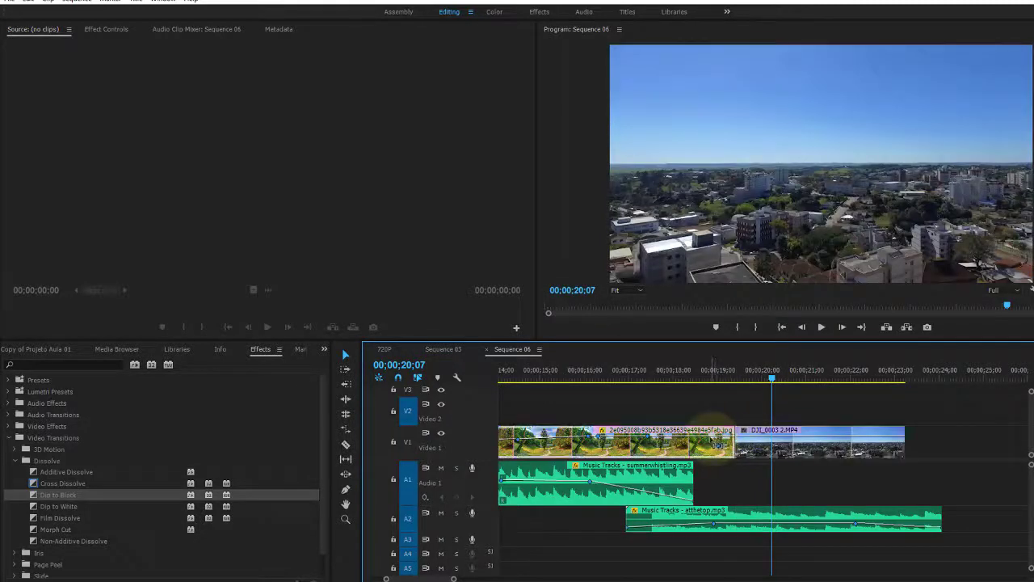
{"action": "left_click", "coordinate": [734, 439]}
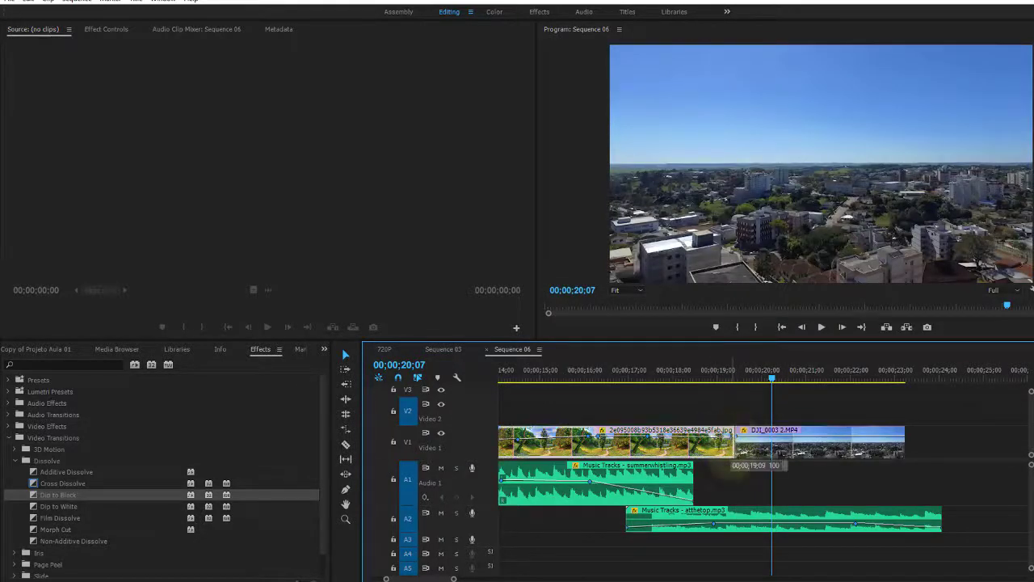
{"action": "left_click_drag", "start_coordinate": [659, 413], "coordinate": [750, 438]}
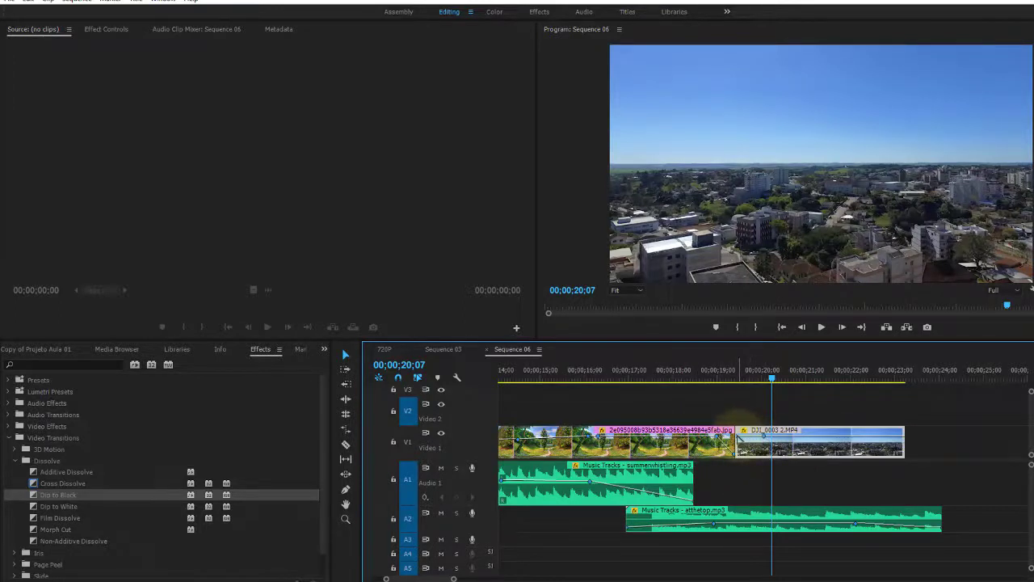
{"action": "left_click_drag", "start_coordinate": [737, 436], "coordinate": [741, 452]}
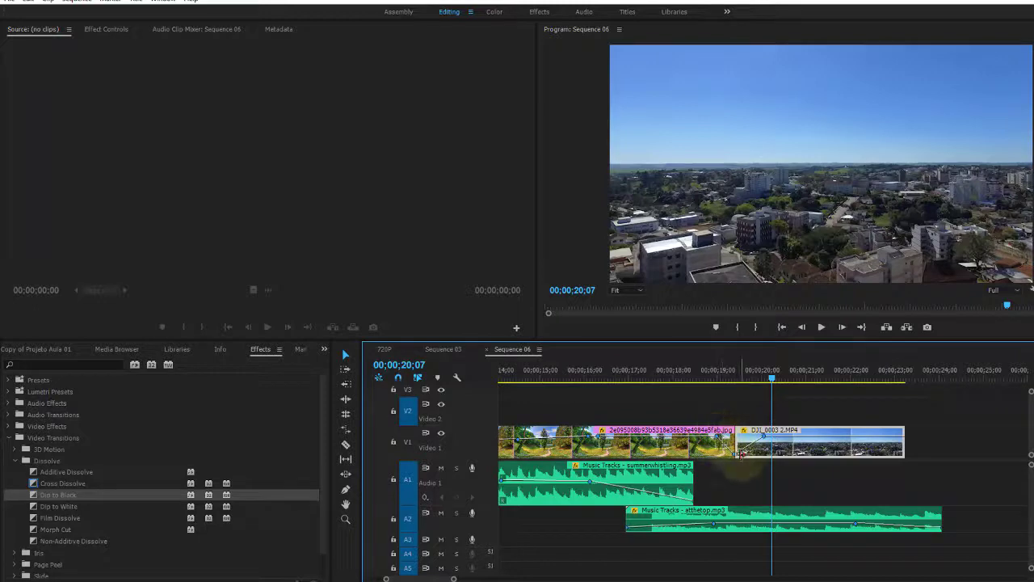
{"action": "left_click", "coordinate": [690, 369]}
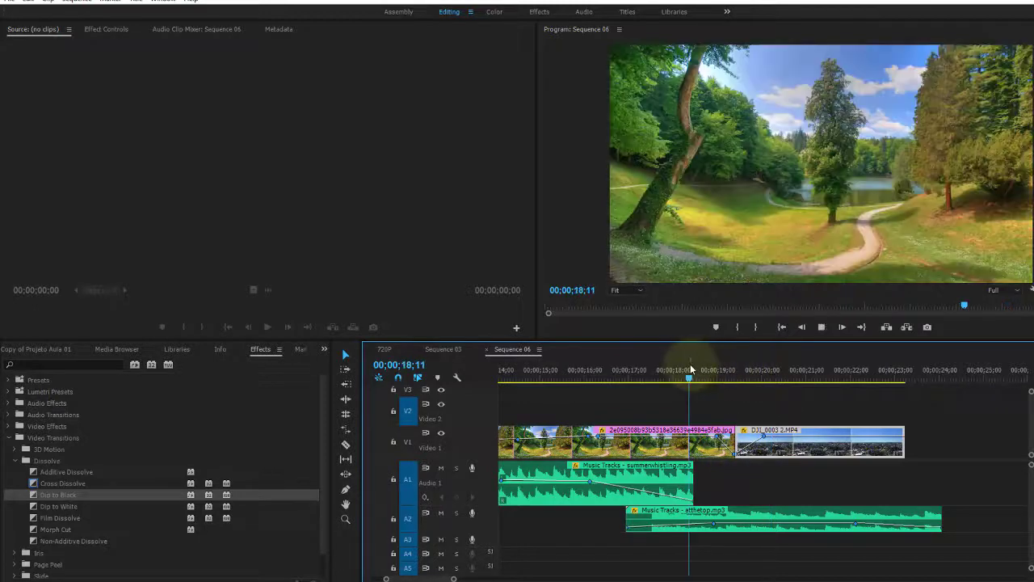
{"action": "key", "text": "space"}
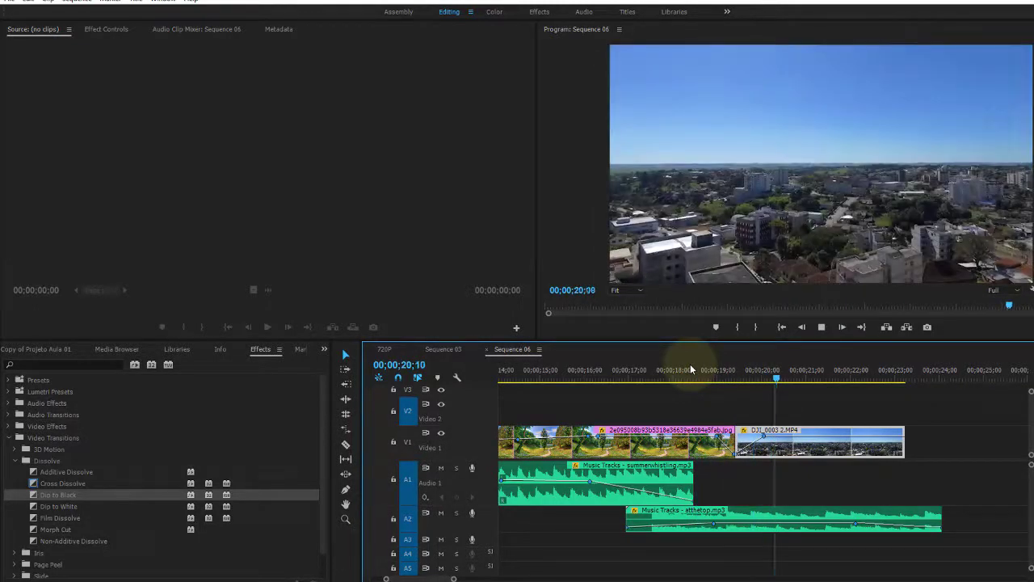
{"action": "key", "text": "space"}
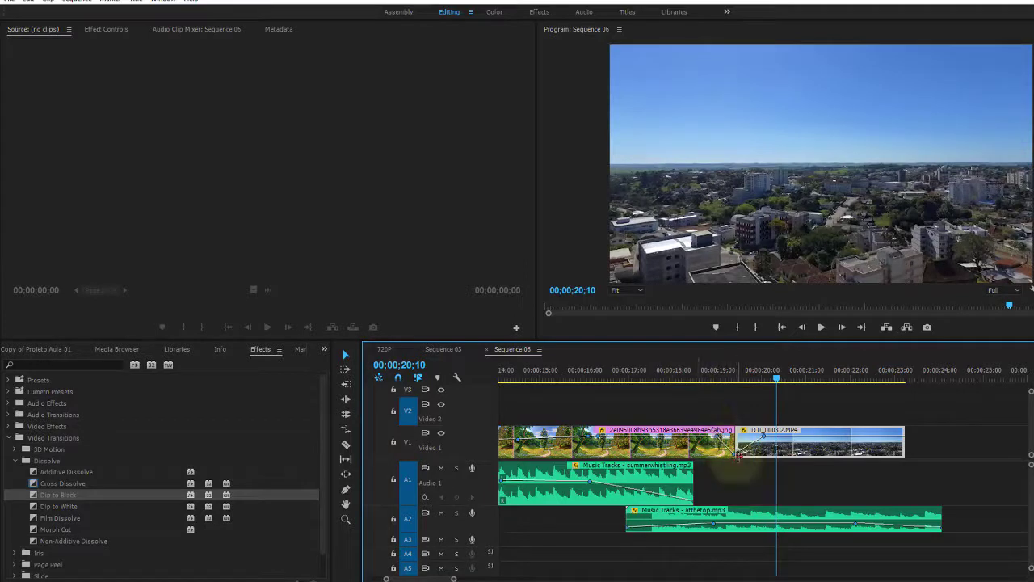
{"action": "mouse_move", "coordinate": [739, 462]}
{"action": "left_mouse_down"}
{"action": "mouse_move", "coordinate": [752, 459]}
{"action": "mouse_move", "coordinate": [732, 410]}
{"action": "left_mouse_up"}
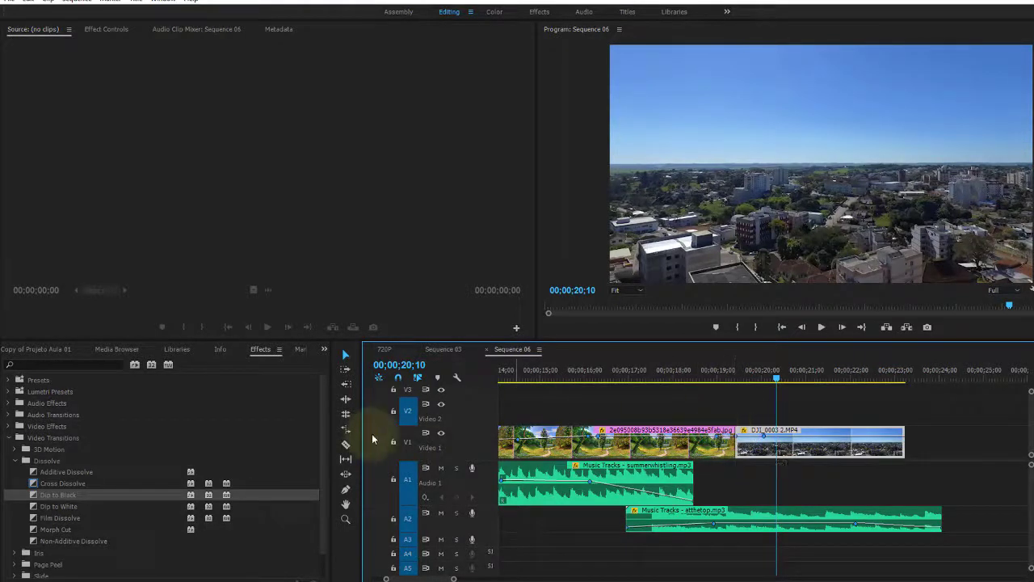
Apply Dip to White to the V1 cut between the park photo and aerial clip, and scrub to preview it.
{"action": "left_click", "coordinate": [38, 508]}
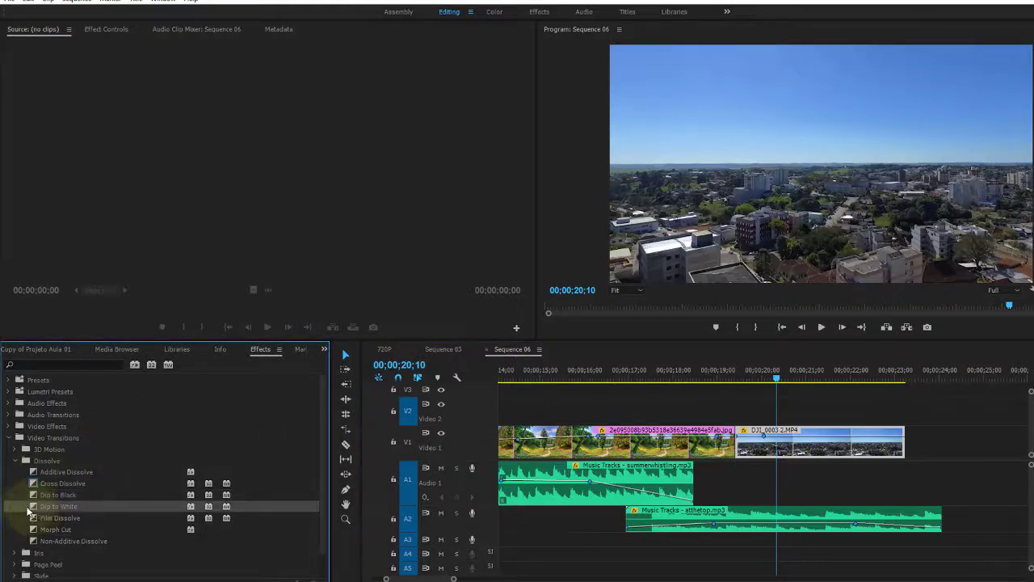
{"action": "left_click_drag", "start_coordinate": [33, 511], "coordinate": [742, 445]}
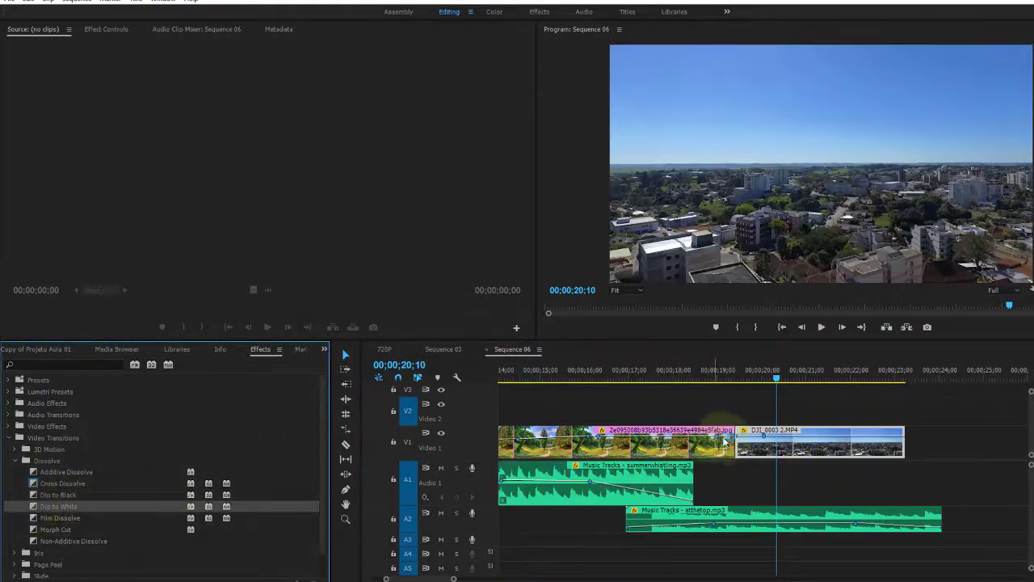
{"action": "left_click", "coordinate": [692, 370]}
{"action": "left_click_drag", "start_coordinate": [695, 369], "coordinate": [815, 365]}
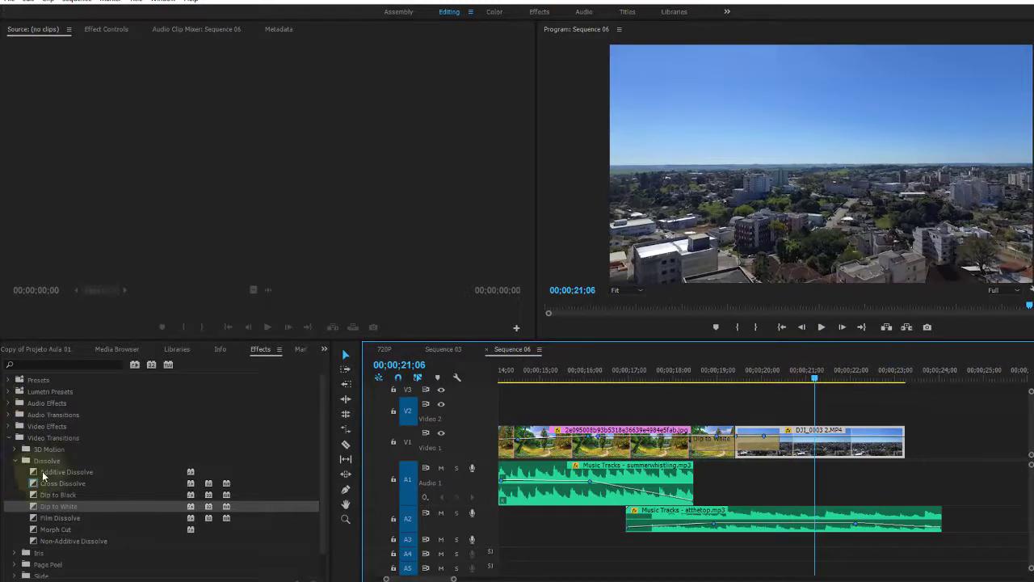
{"action": "left_click_drag", "start_coordinate": [700, 369], "coordinate": [782, 368]}
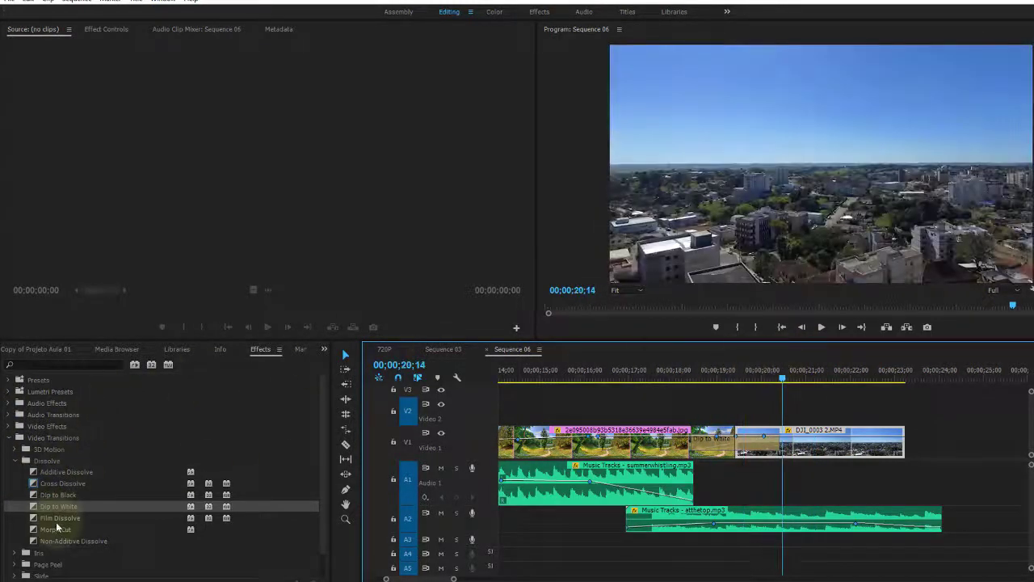
Replace it with Film Dissolve and play through the cut to preview.
{"action": "left_click_drag", "start_coordinate": [60, 518], "coordinate": [736, 451]}
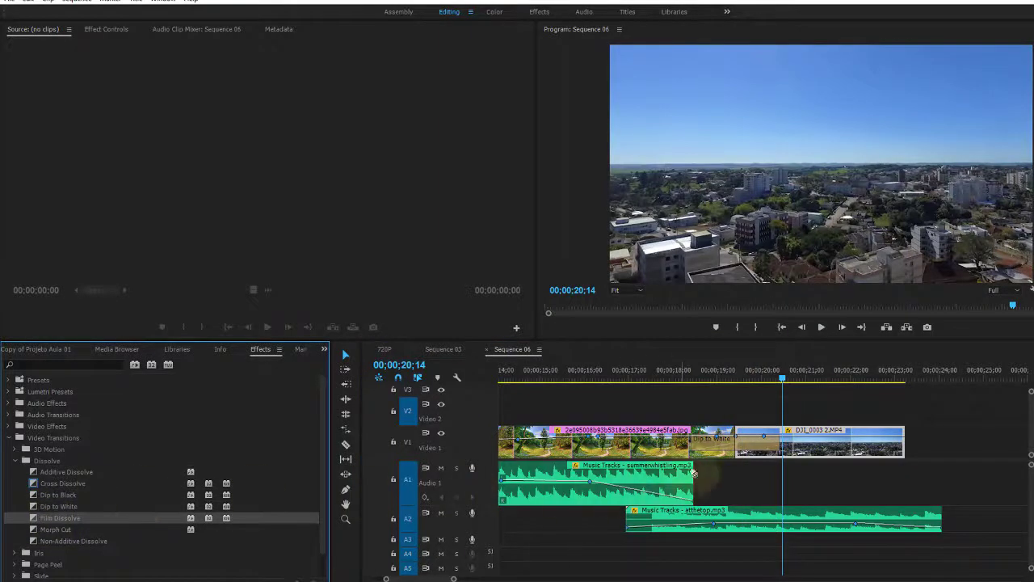
{"action": "mouse_move", "coordinate": [693, 369]}
{"action": "left_mouse_down"}
{"action": "mouse_move", "coordinate": [736, 358]}
{"action": "mouse_move", "coordinate": [692, 357]}
{"action": "left_mouse_up"}
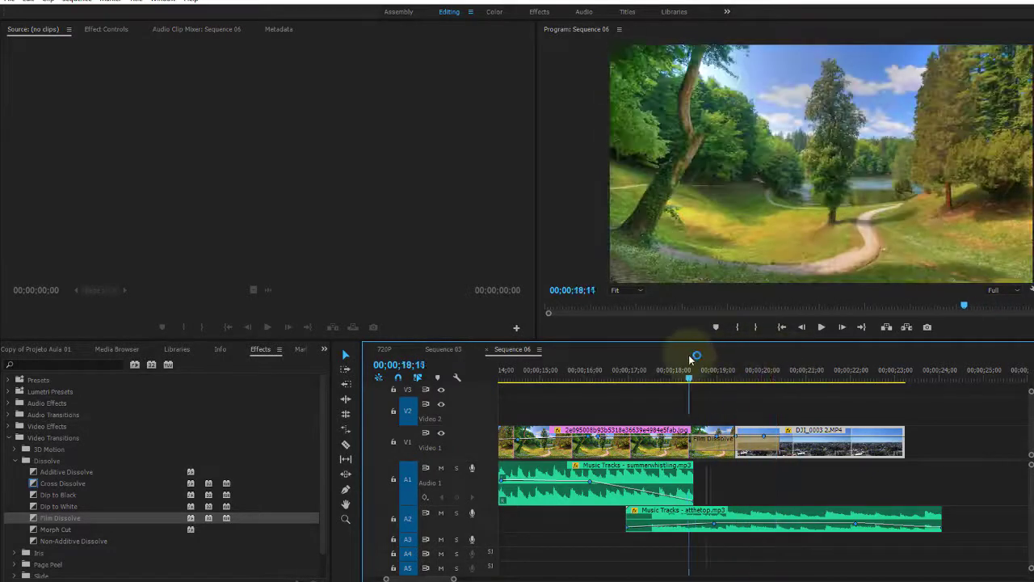
{"action": "key", "text": "space"}
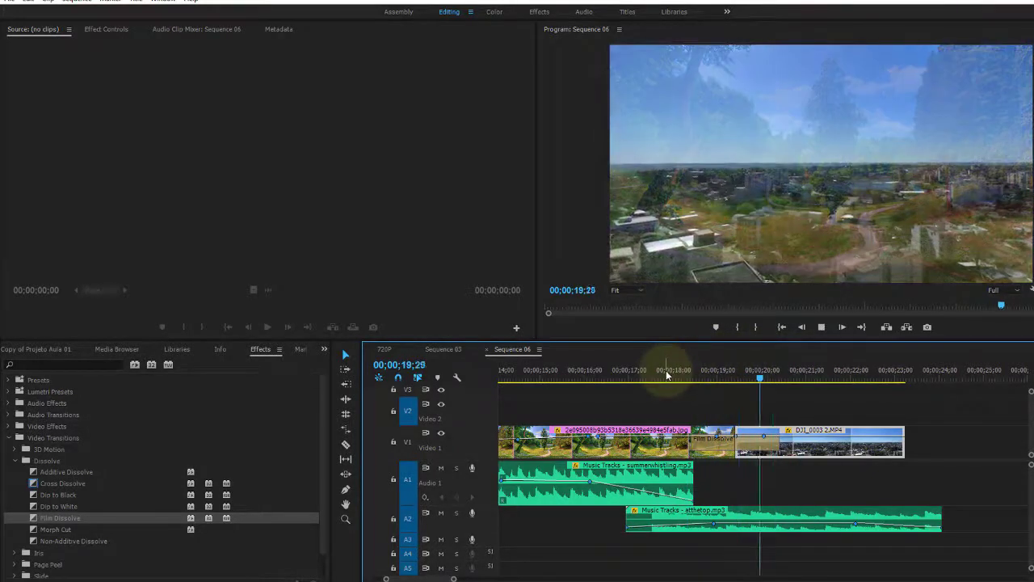
{"action": "left_click_drag", "start_coordinate": [666, 373], "coordinate": [766, 374]}
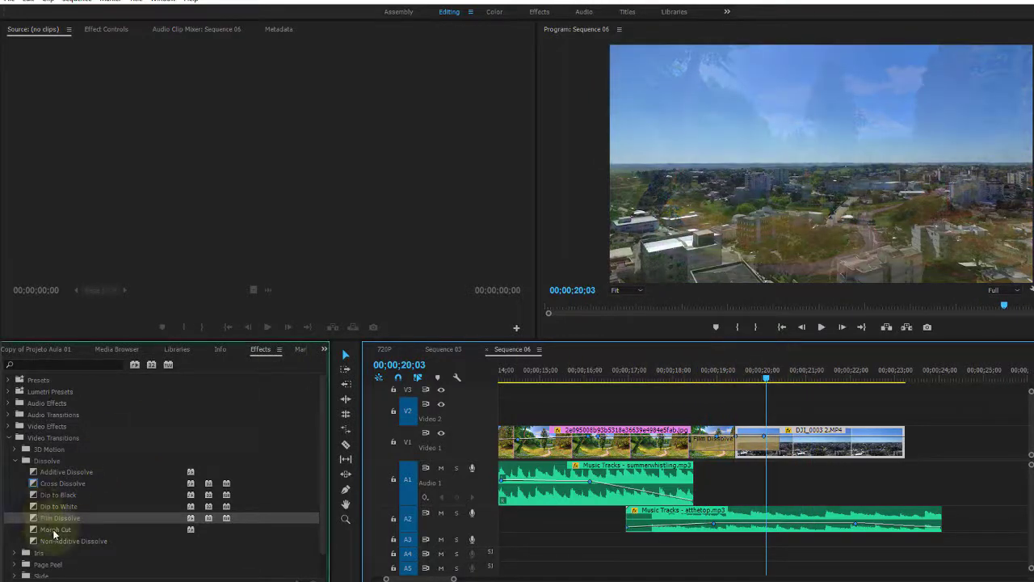
Replace Film Dissolve with Morph Cut, play it through, select it, and save the project.
{"action": "left_click", "coordinate": [50, 529]}
{"action": "left_click_drag", "start_coordinate": [35, 533], "coordinate": [724, 437]}
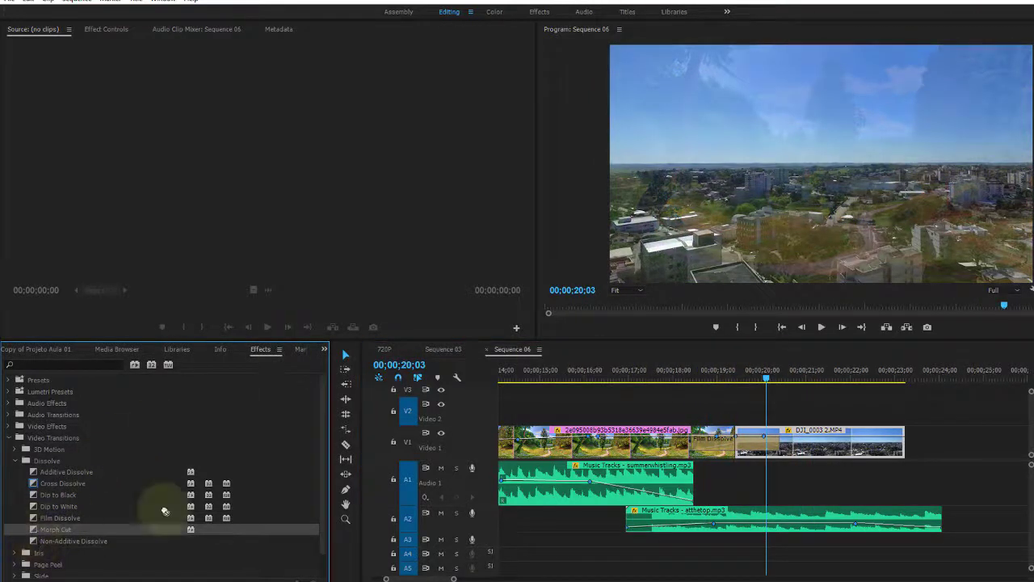
{"action": "left_click", "coordinate": [681, 369]}
{"action": "key", "text": "space"}
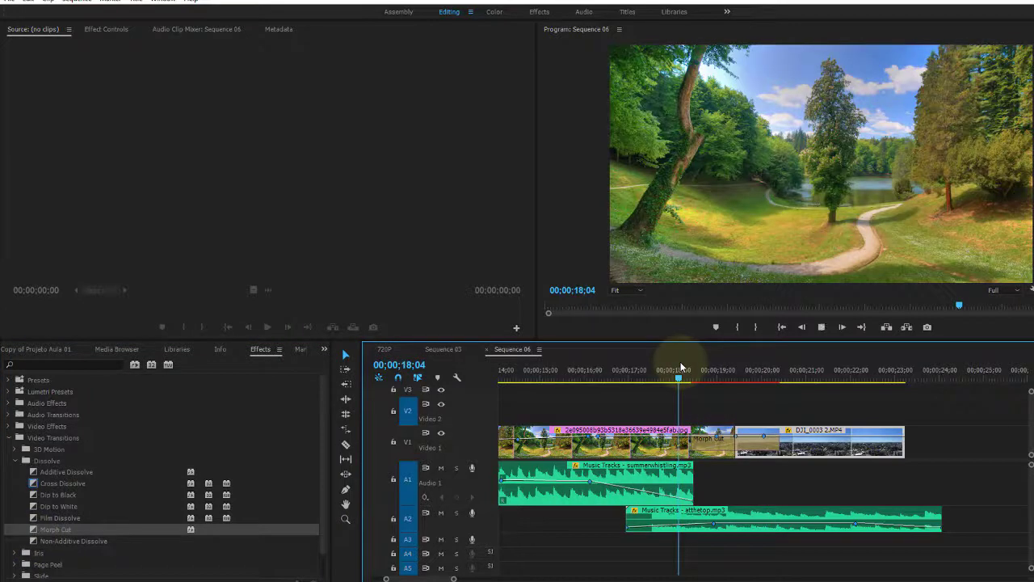
{"action": "key", "text": "space"}
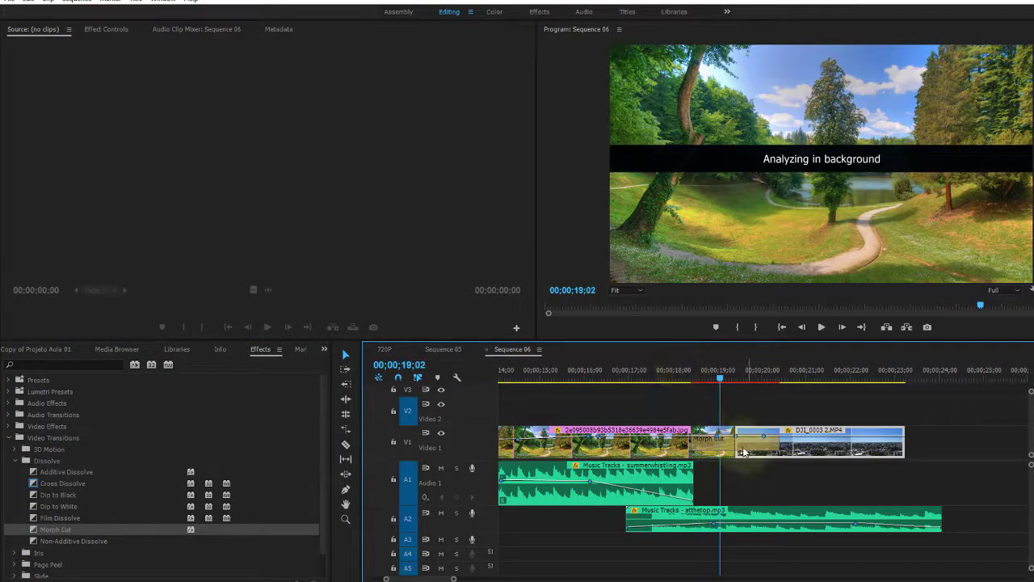
{"action": "left_click", "coordinate": [725, 437]}
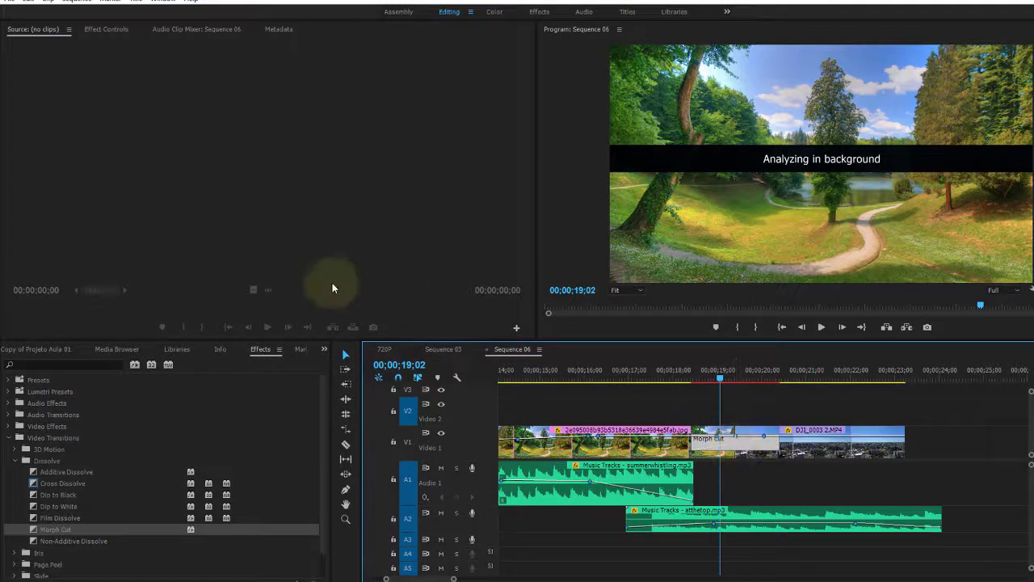
{"action": "key", "text": "ctrl+s"}
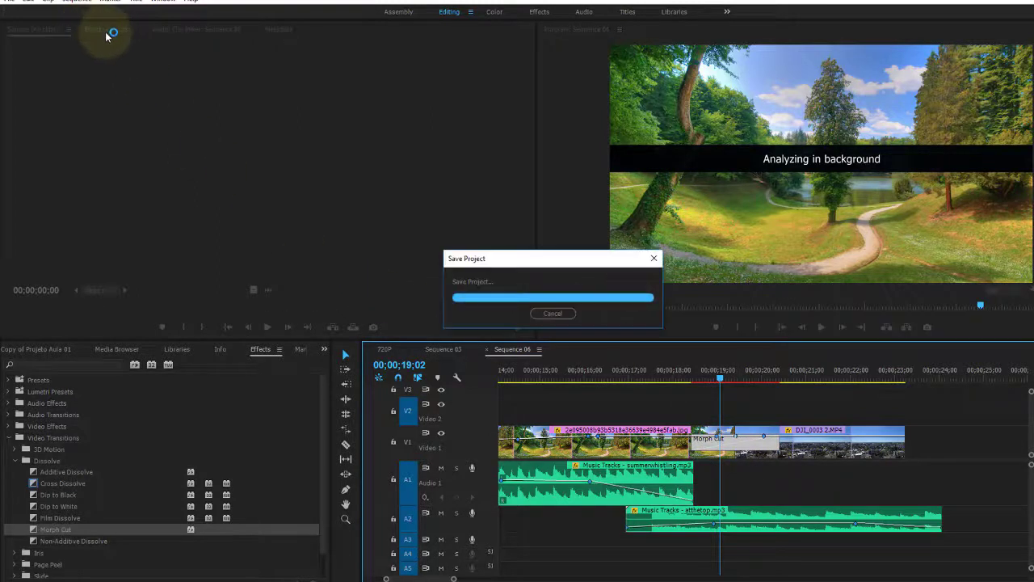
Show the Morph Cut settings in Effect Controls and scrub and play through its frames.
{"action": "left_click", "coordinate": [105, 30]}
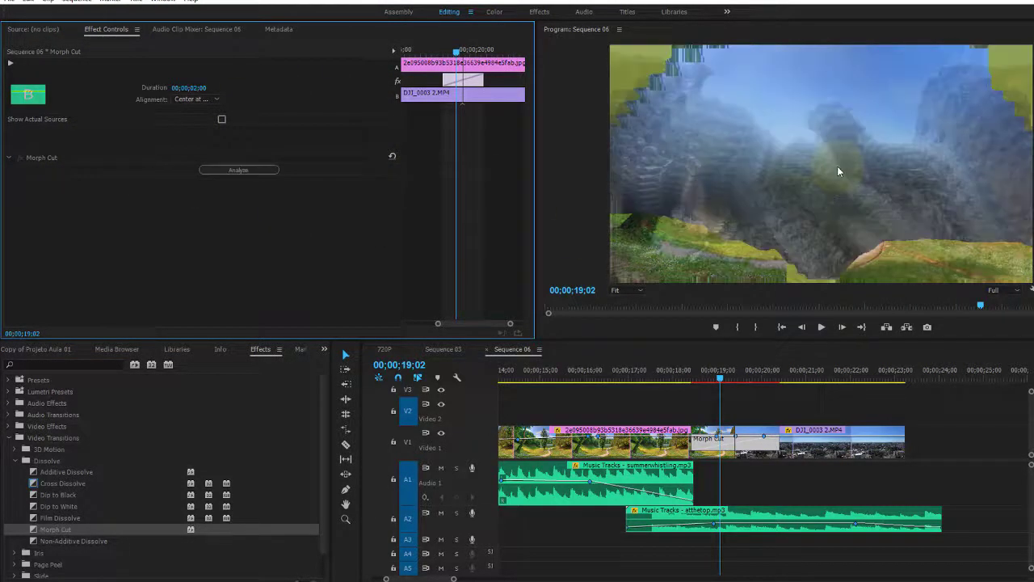
{"action": "left_click", "coordinate": [725, 378]}
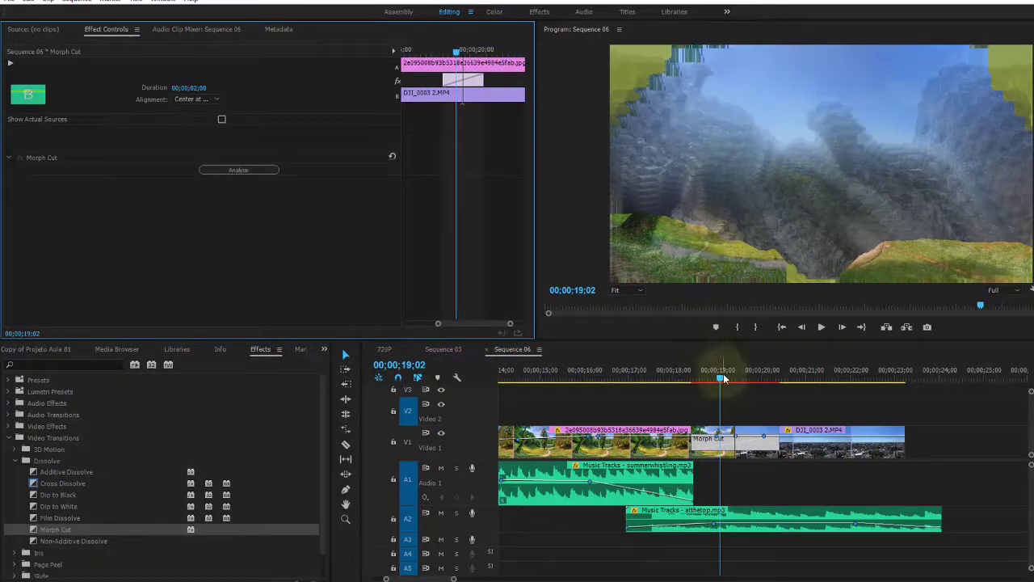
{"action": "left_click_drag", "start_coordinate": [723, 379], "coordinate": [698, 373]}
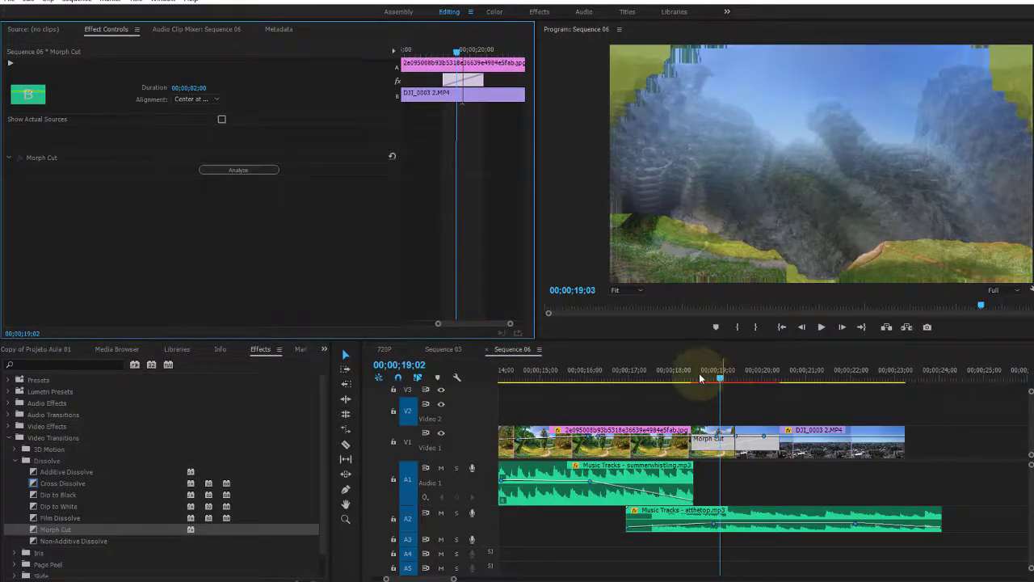
{"action": "mouse_move", "coordinate": [705, 377]}
{"action": "left_mouse_down"}
{"action": "mouse_move", "coordinate": [766, 381]}
{"action": "mouse_move", "coordinate": [702, 395]}
{"action": "left_mouse_up"}
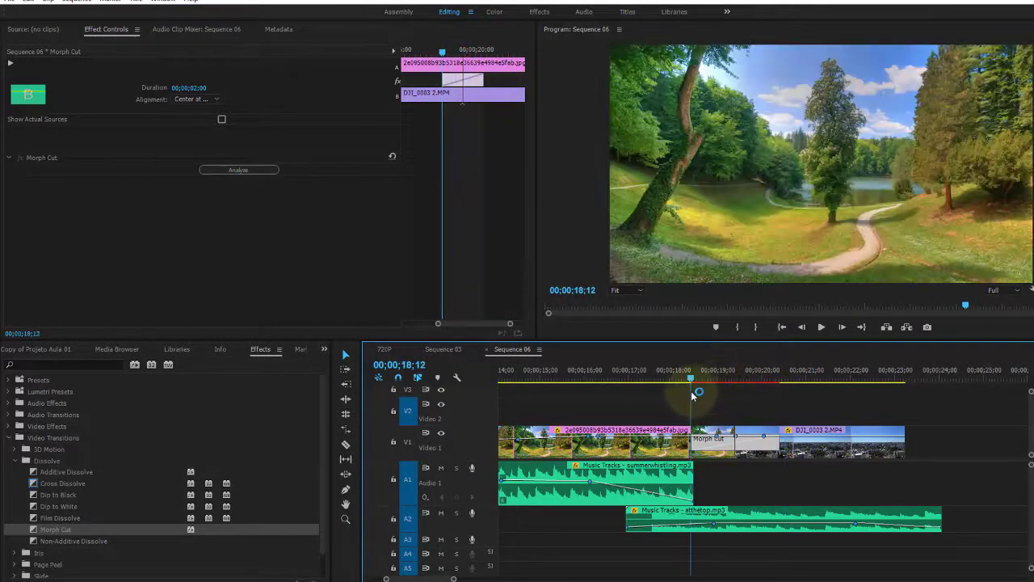
{"action": "key", "text": "space"}
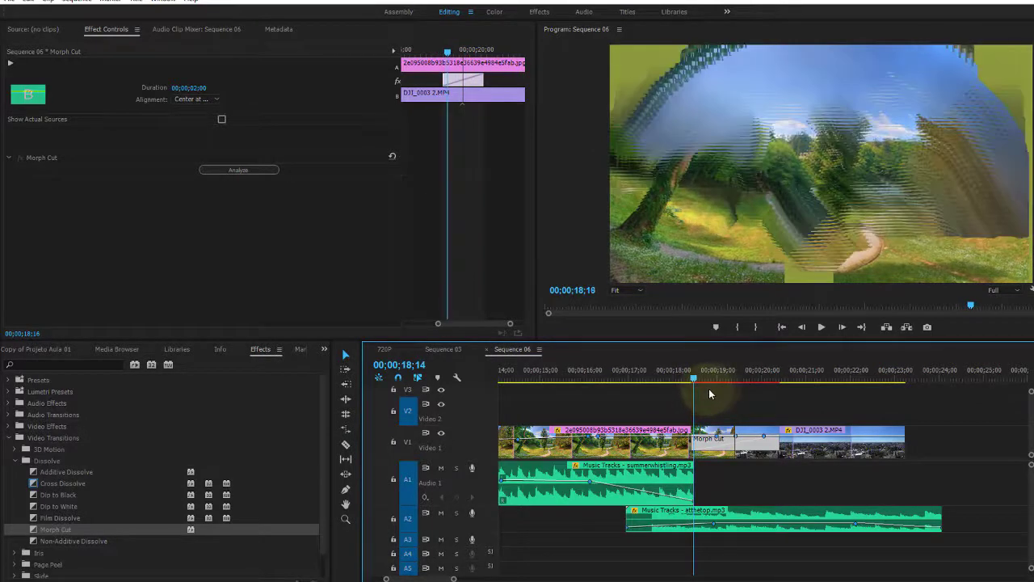
{"action": "left_click", "coordinate": [771, 386]}
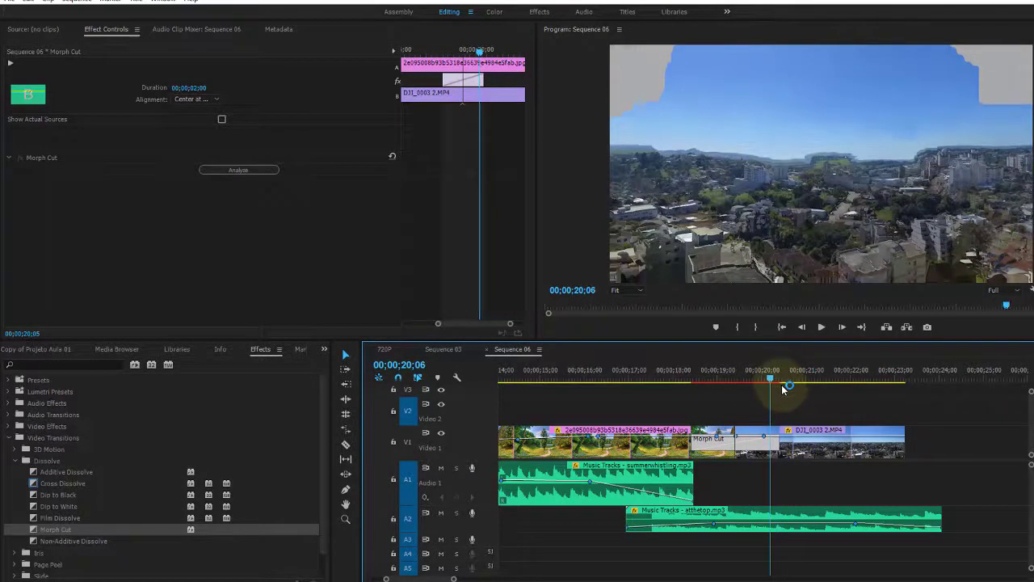
Drop Non-Additive Dissolve over Morph Cut on the park-to-DJI_0003 2.MP4 cut and scrub to preview.
{"action": "left_click", "coordinate": [53, 542]}
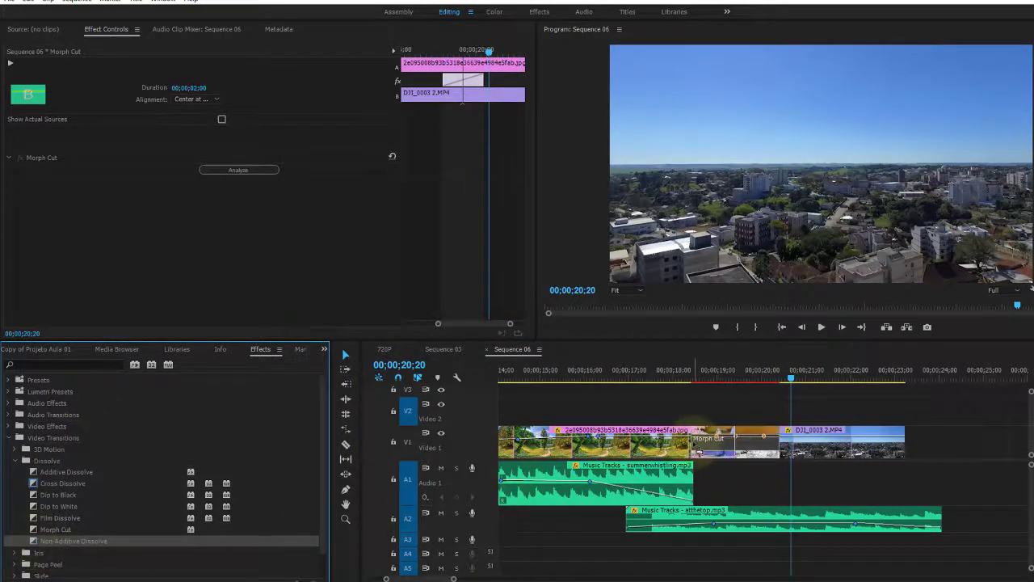
{"action": "left_click_drag", "start_coordinate": [33, 548], "coordinate": [712, 450]}
{"action": "mouse_move", "coordinate": [686, 370]}
{"action": "left_mouse_down"}
{"action": "mouse_move", "coordinate": [743, 370]}
{"action": "mouse_move", "coordinate": [669, 349]}
{"action": "mouse_move", "coordinate": [792, 345]}
{"action": "left_mouse_up"}
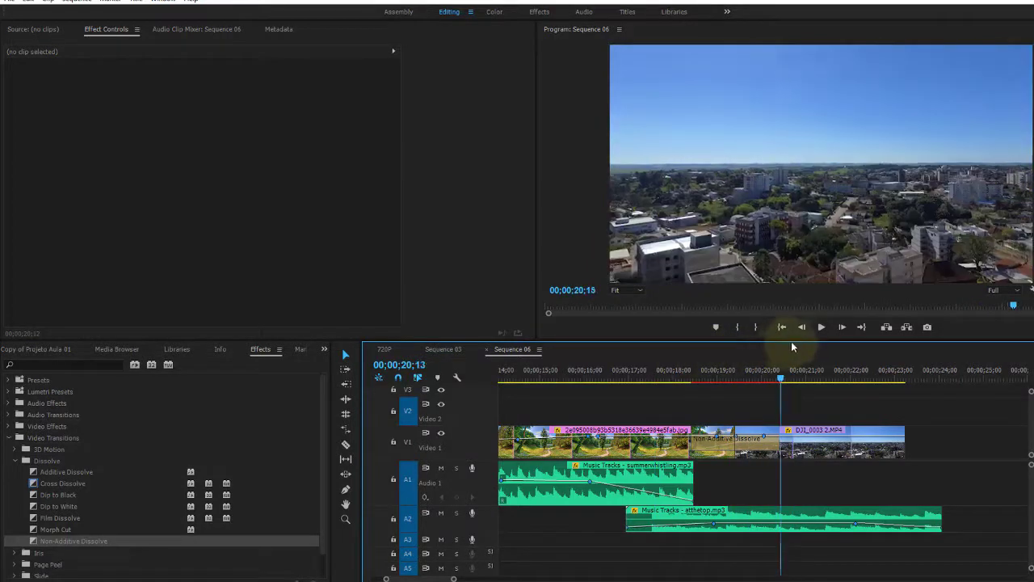
Try Iris Box, Iris Cross and Iris Diamond on the V1 cut, previewing each.
{"action": "left_click", "coordinate": [15, 461]}
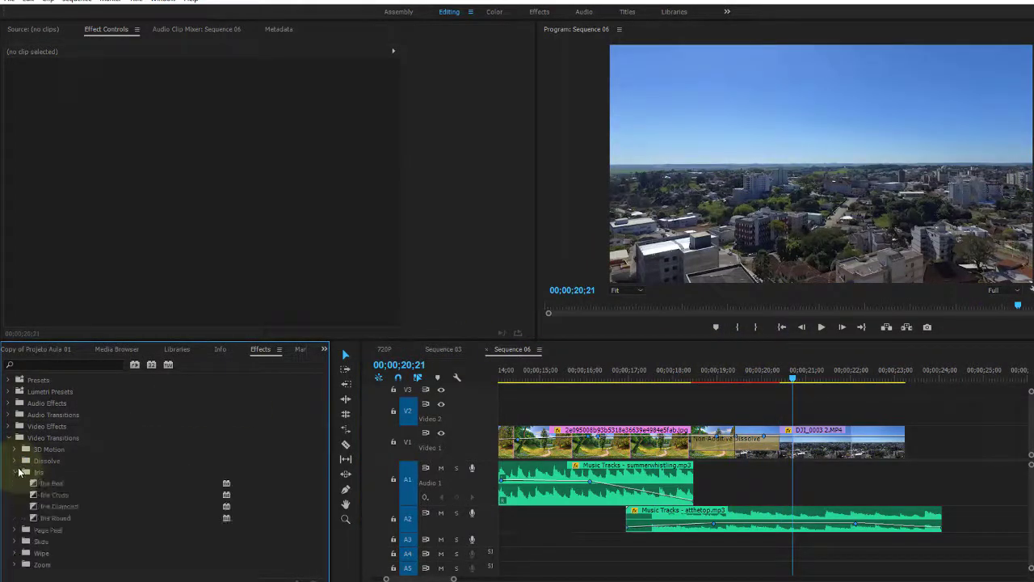
{"action": "left_click", "coordinate": [31, 482]}
{"action": "left_click_drag", "start_coordinate": [31, 483], "coordinate": [738, 422]}
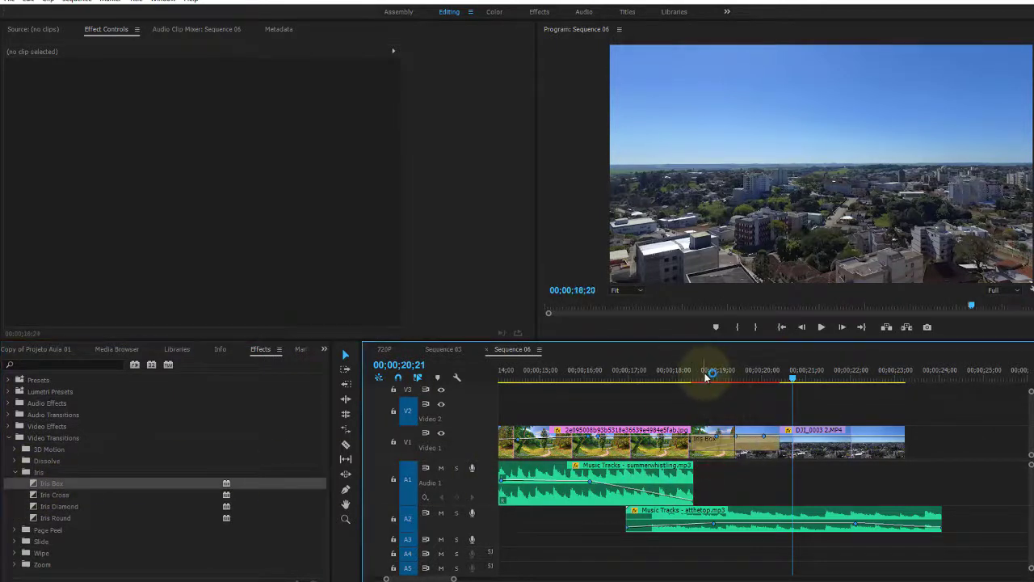
{"action": "left_click_drag", "start_coordinate": [711, 370], "coordinate": [776, 370]}
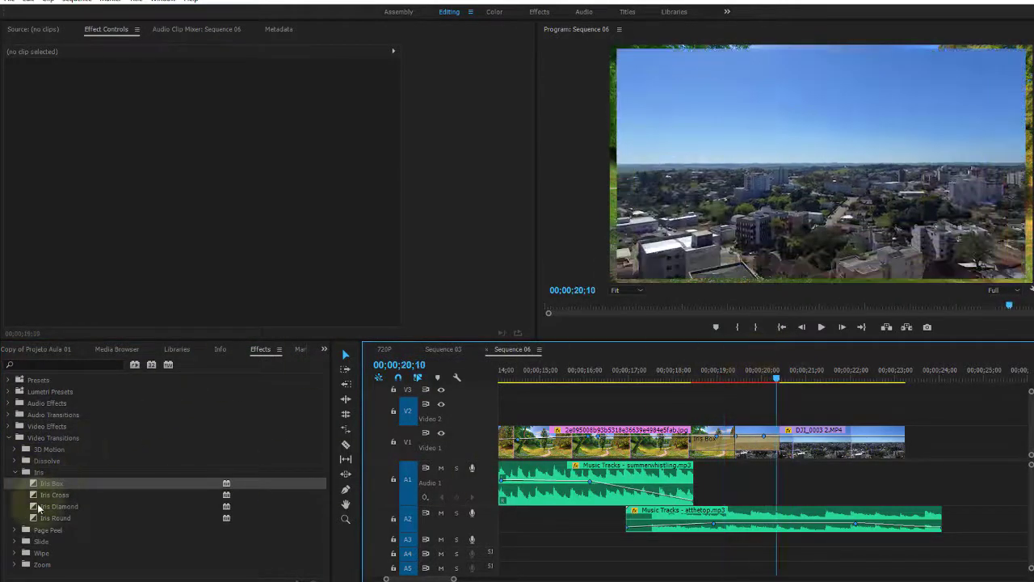
{"action": "left_click_drag", "start_coordinate": [53, 494], "coordinate": [738, 456]}
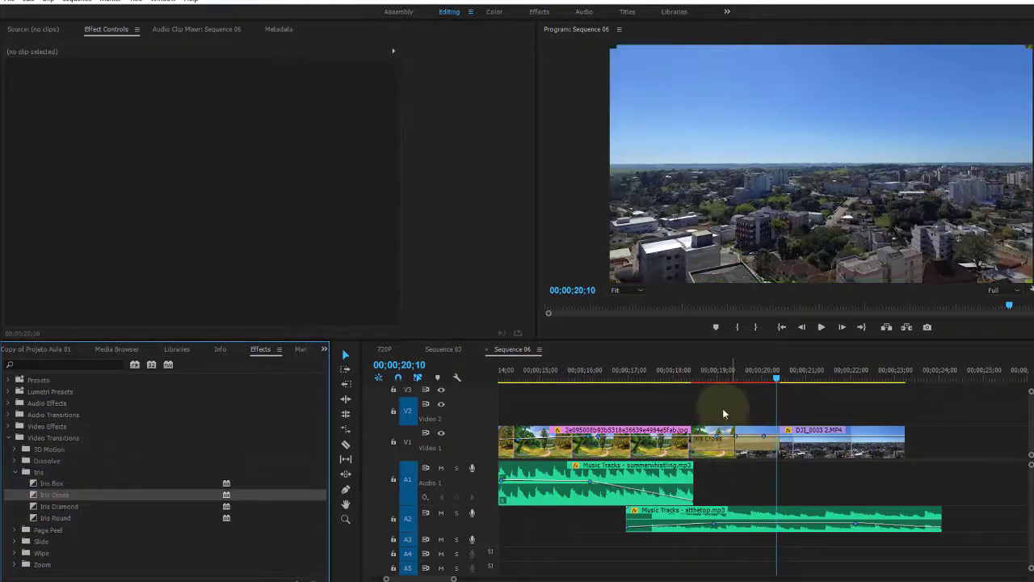
{"action": "left_click_drag", "start_coordinate": [716, 370], "coordinate": [753, 370]}
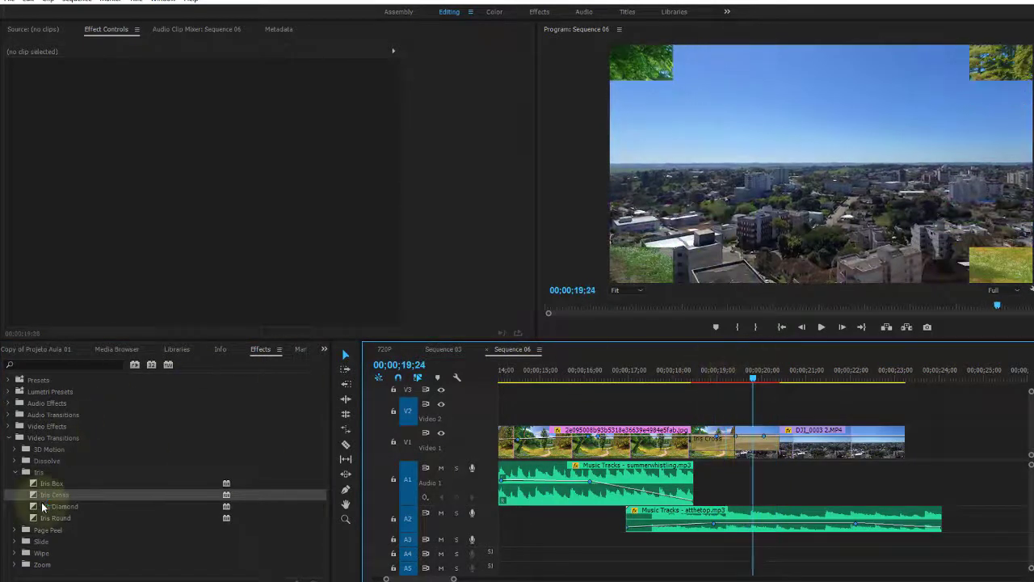
{"action": "mouse_move", "coordinate": [47, 507]}
{"action": "left_mouse_down"}
{"action": "mouse_move", "coordinate": [523, 475]}
{"action": "mouse_move", "coordinate": [735, 442]}
{"action": "left_mouse_up"}
{"action": "left_click", "coordinate": [722, 372]}
{"action": "left_click_drag", "start_coordinate": [730, 372], "coordinate": [782, 372]}
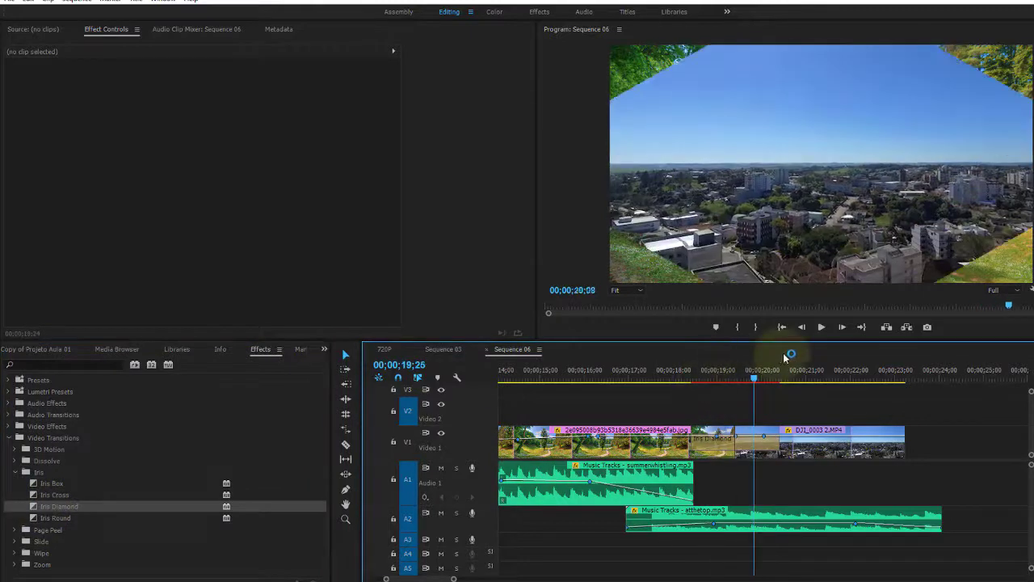
Replace it with Iris Round, play it through, and collapse the Iris group.
{"action": "left_click", "coordinate": [41, 518]}
{"action": "mouse_move", "coordinate": [41, 522]}
{"action": "left_mouse_down"}
{"action": "mouse_move", "coordinate": [711, 461]}
{"action": "mouse_move", "coordinate": [733, 444]}
{"action": "left_mouse_up"}
{"action": "left_click", "coordinate": [717, 371]}
{"action": "key", "text": "space"}
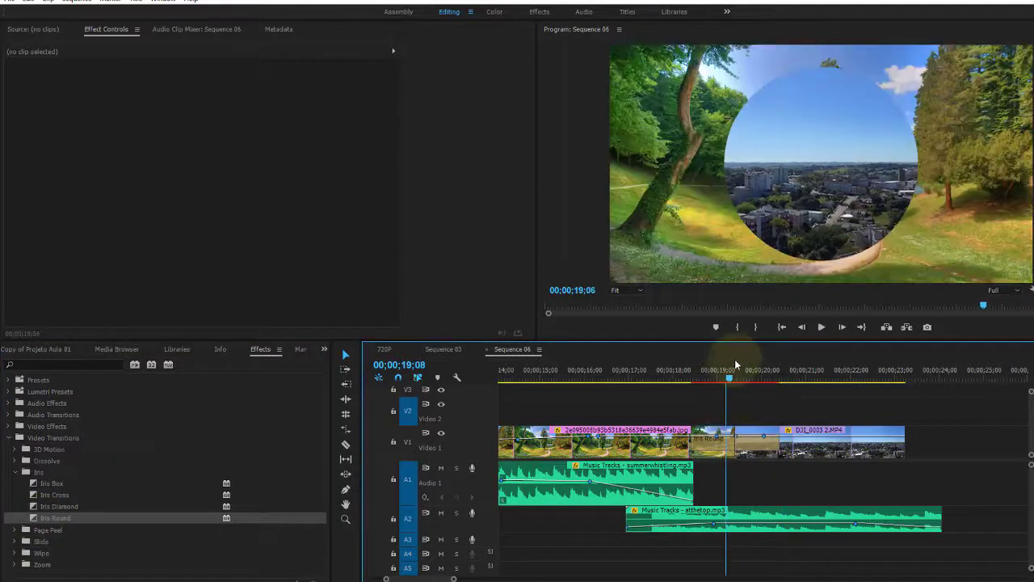
{"action": "left_click", "coordinate": [695, 372]}
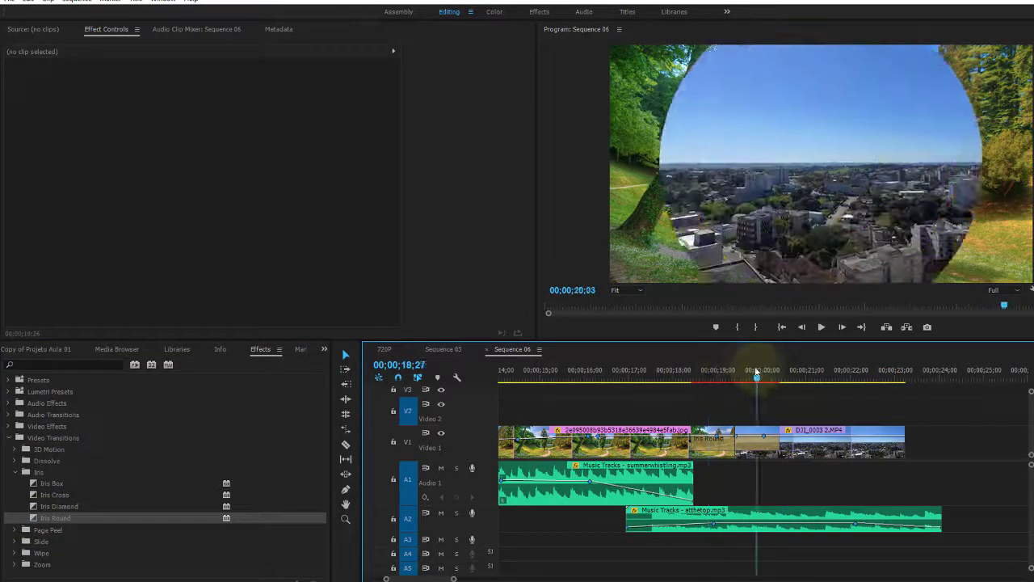
{"action": "left_click", "coordinate": [13, 472]}
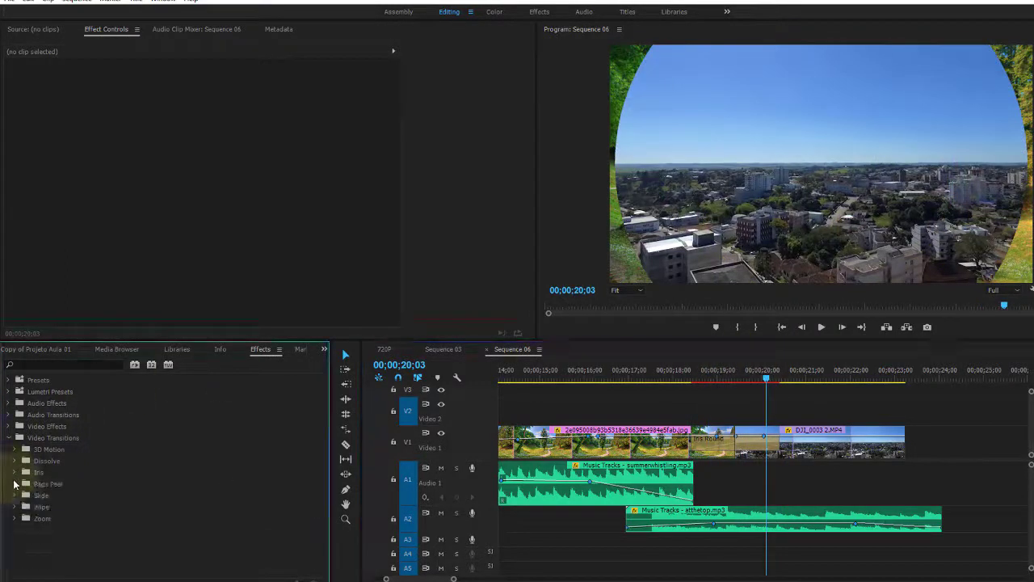
Replace Iris Round with Page Peel and set it to Reverse in Effect Controls.
{"action": "mouse_move", "coordinate": [37, 495]}
{"action": "left_mouse_down"}
{"action": "mouse_move", "coordinate": [685, 468]}
{"action": "mouse_move", "coordinate": [741, 457]}
{"action": "left_mouse_up"}
{"action": "mouse_move", "coordinate": [708, 373]}
{"action": "left_mouse_down"}
{"action": "mouse_move", "coordinate": [730, 373]}
{"action": "mouse_move", "coordinate": [700, 378]}
{"action": "left_mouse_up"}
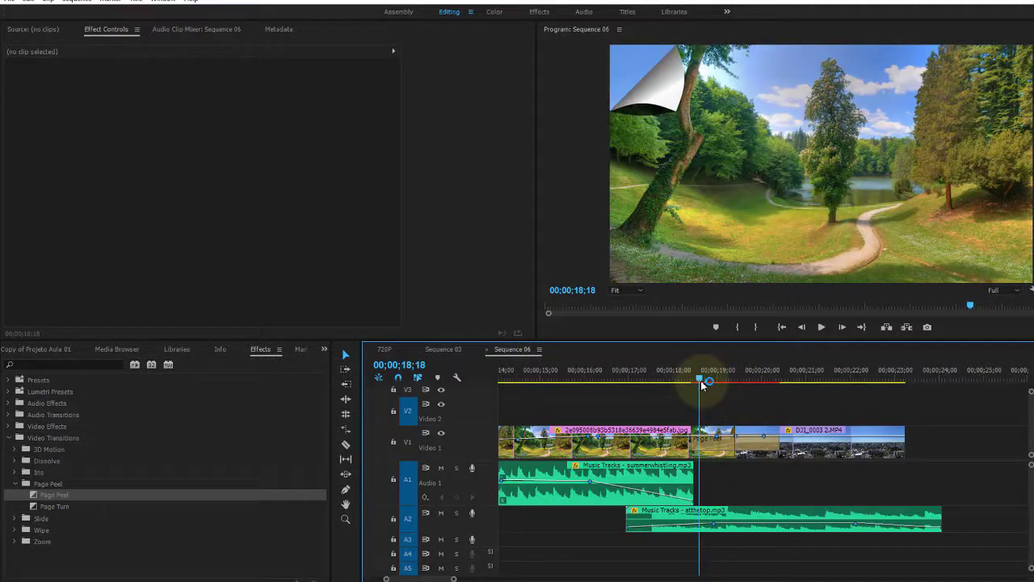
{"action": "left_click", "coordinate": [720, 446]}
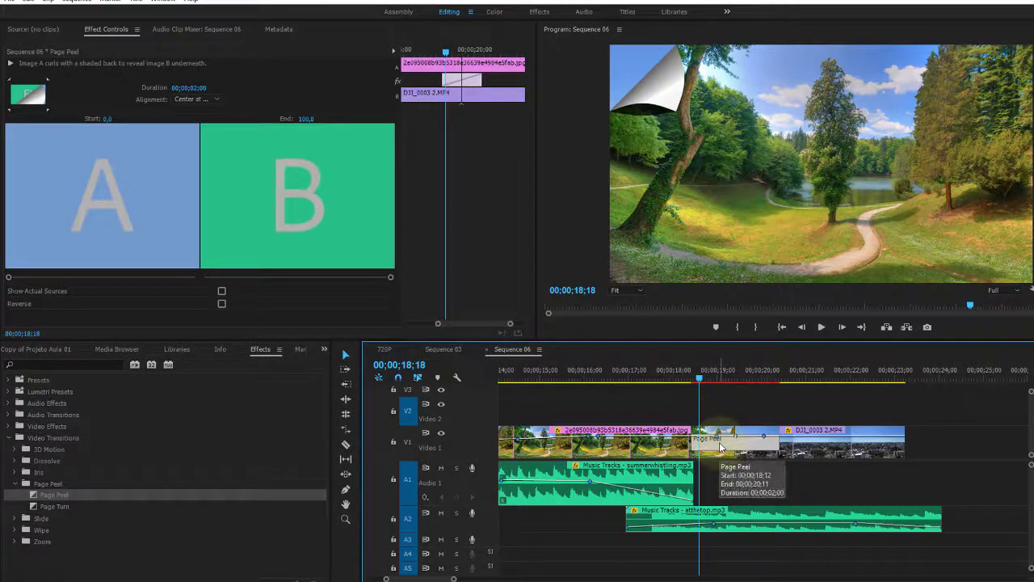
{"action": "left_click", "coordinate": [92, 95]}
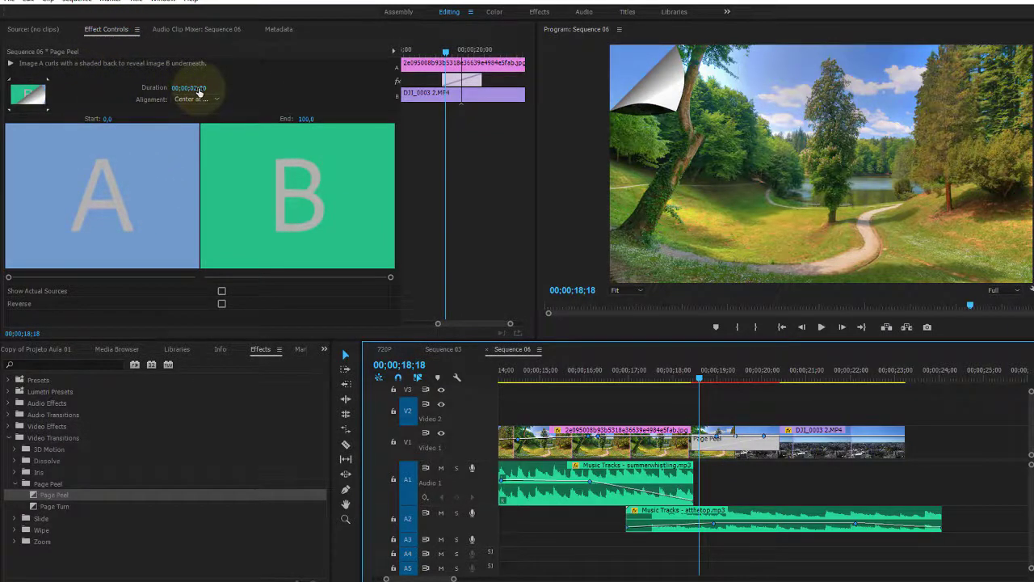
{"action": "left_click", "coordinate": [55, 206]}
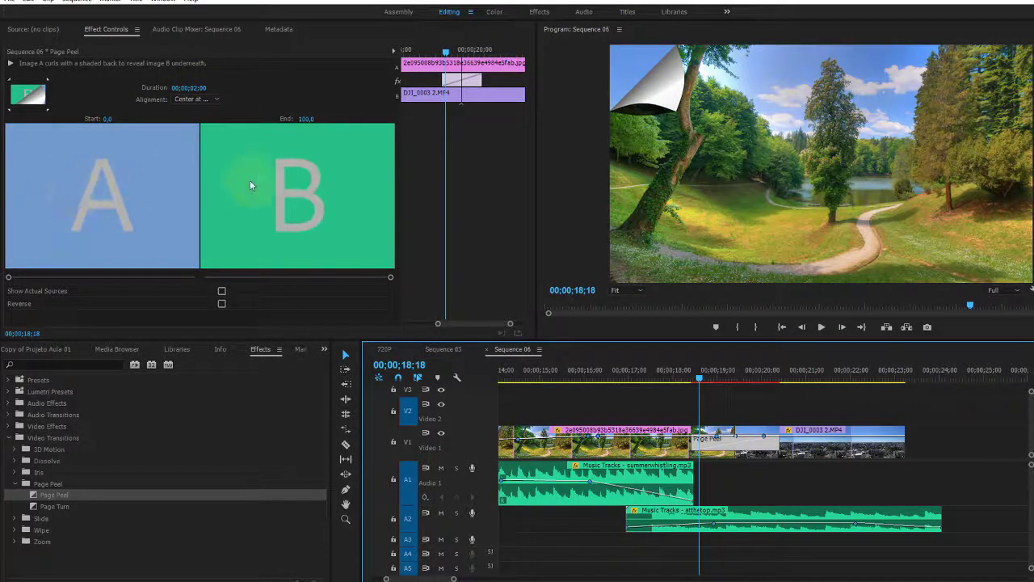
{"action": "left_click", "coordinate": [90, 327]}
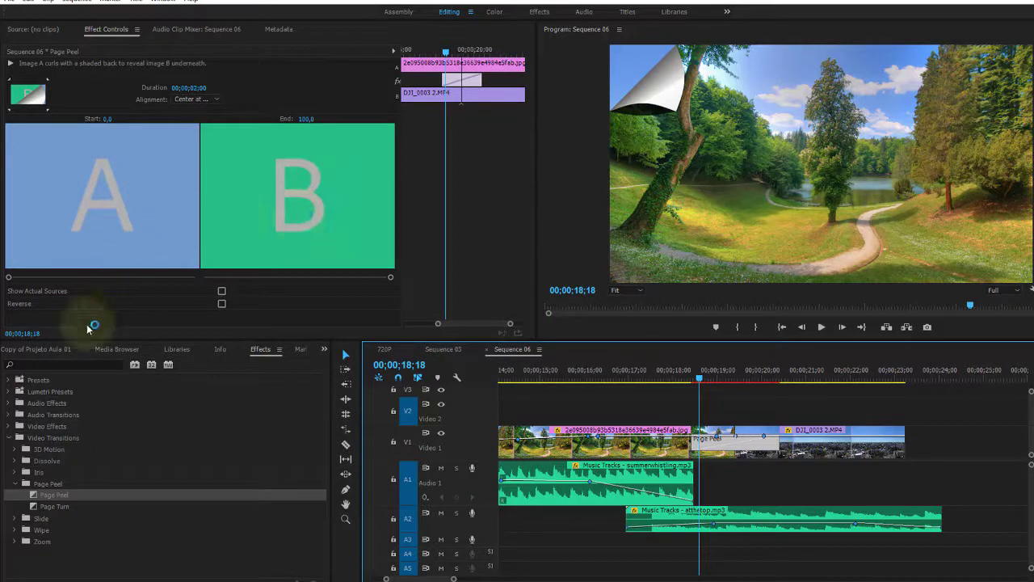
{"action": "left_click", "coordinate": [221, 305]}
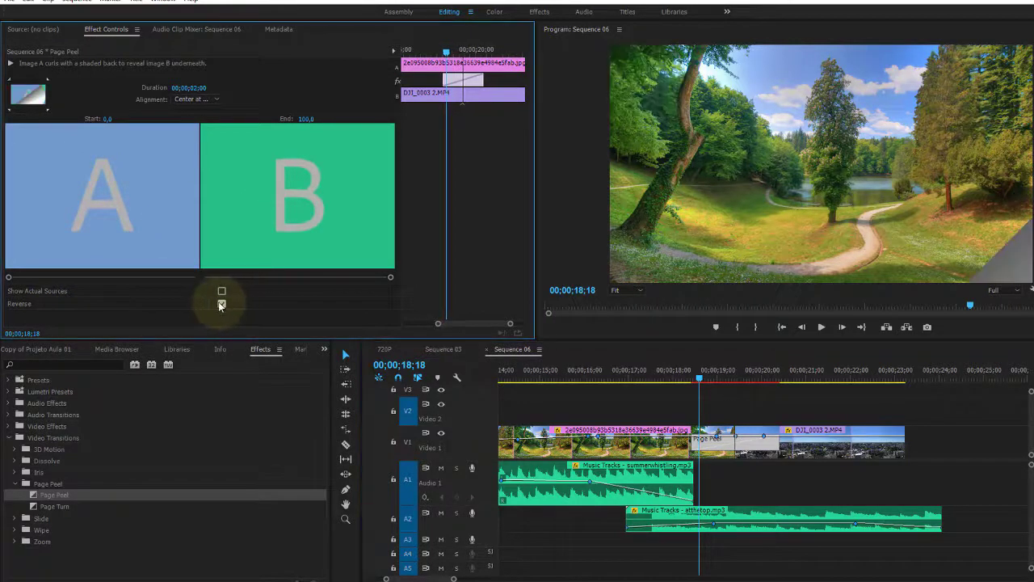
Scrub through the reversed Page Peel to watch the curl grow.
{"action": "left_click", "coordinate": [700, 381]}
{"action": "left_click_drag", "start_coordinate": [701, 381], "coordinate": [699, 384]}
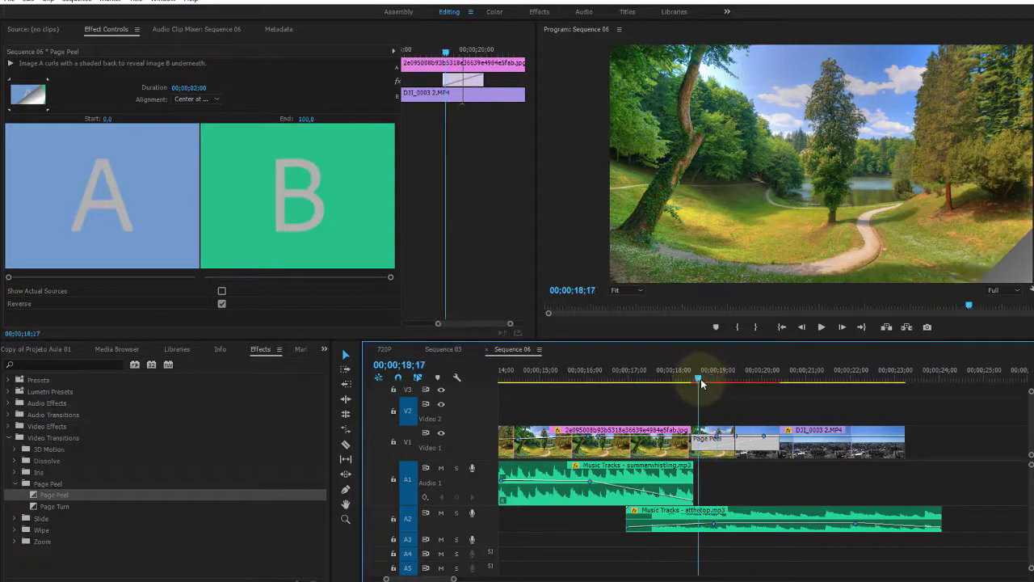
{"action": "left_click_drag", "start_coordinate": [700, 384], "coordinate": [743, 375]}
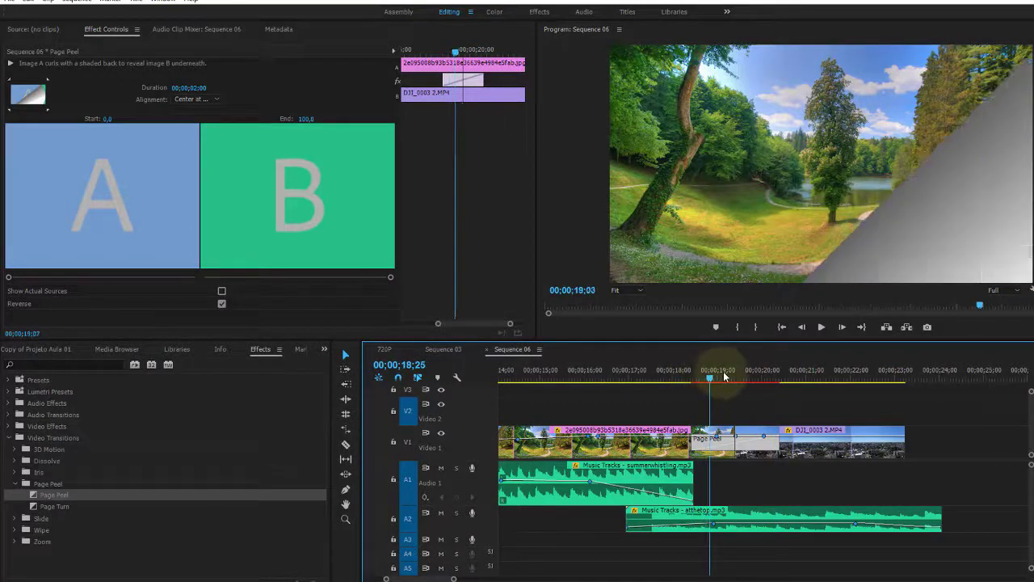
{"action": "left_click_drag", "start_coordinate": [744, 375], "coordinate": [753, 377]}
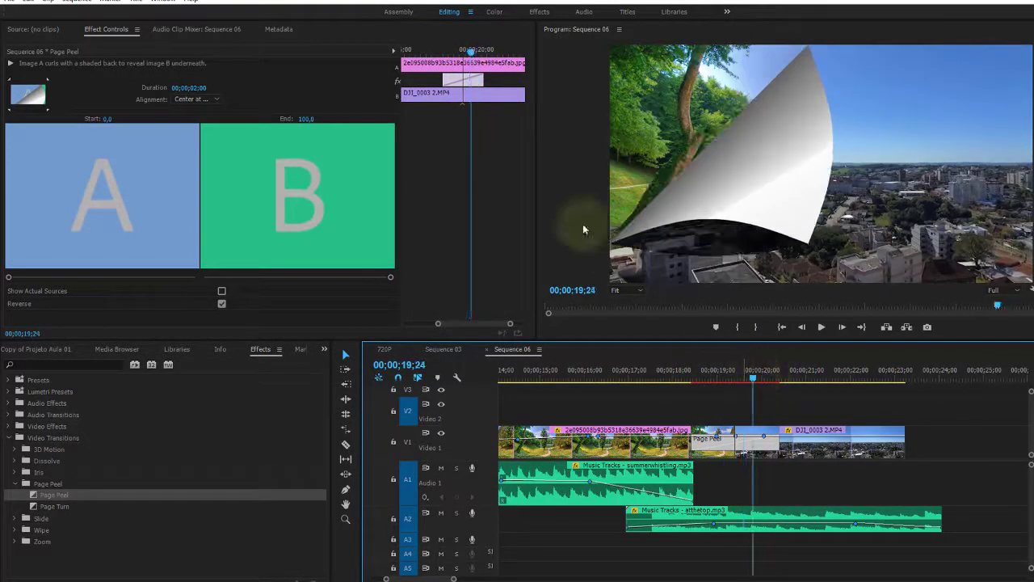
Turn on Show Actual Sources and set the peel's Start to 39,8 and End to 92,9.
{"action": "left_click", "coordinate": [222, 293]}
{"action": "left_click_drag", "start_coordinate": [712, 376], "coordinate": [726, 376]}
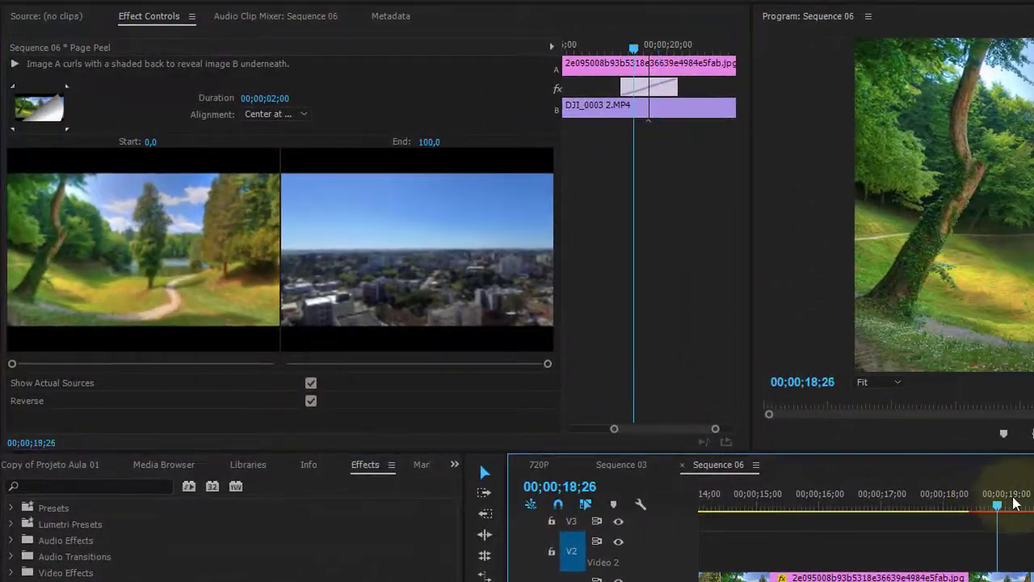
{"action": "left_click_drag", "start_coordinate": [1017, 503], "coordinate": [1033, 502]}
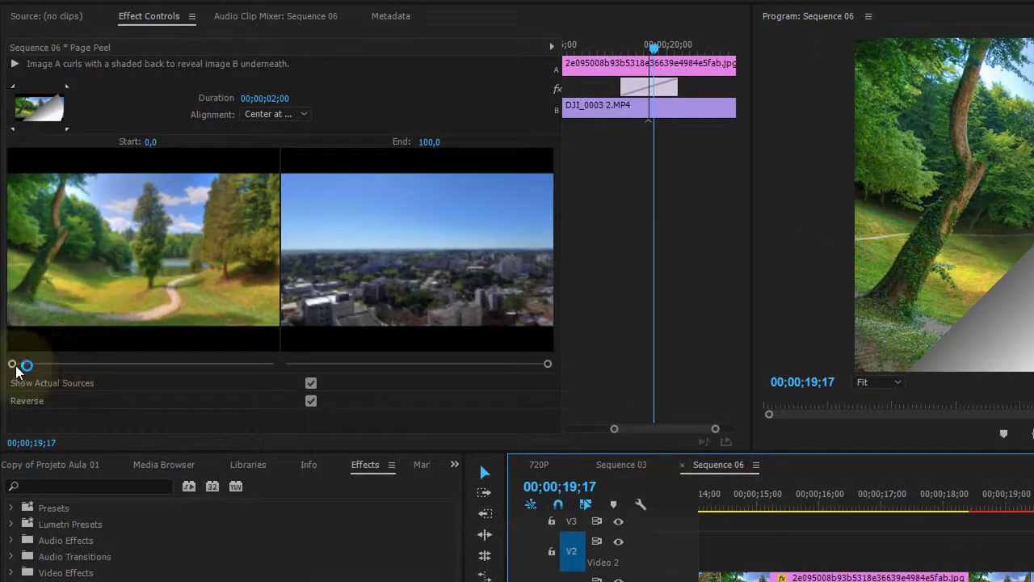
{"action": "mouse_move", "coordinate": [27, 366]}
{"action": "left_mouse_down"}
{"action": "mouse_move", "coordinate": [87, 368]}
{"action": "mouse_move", "coordinate": [12, 364]}
{"action": "left_mouse_up"}
{"action": "mouse_move", "coordinate": [548, 364]}
{"action": "left_mouse_down"}
{"action": "mouse_move", "coordinate": [312, 369]}
{"action": "mouse_move", "coordinate": [570, 361]}
{"action": "left_mouse_up"}
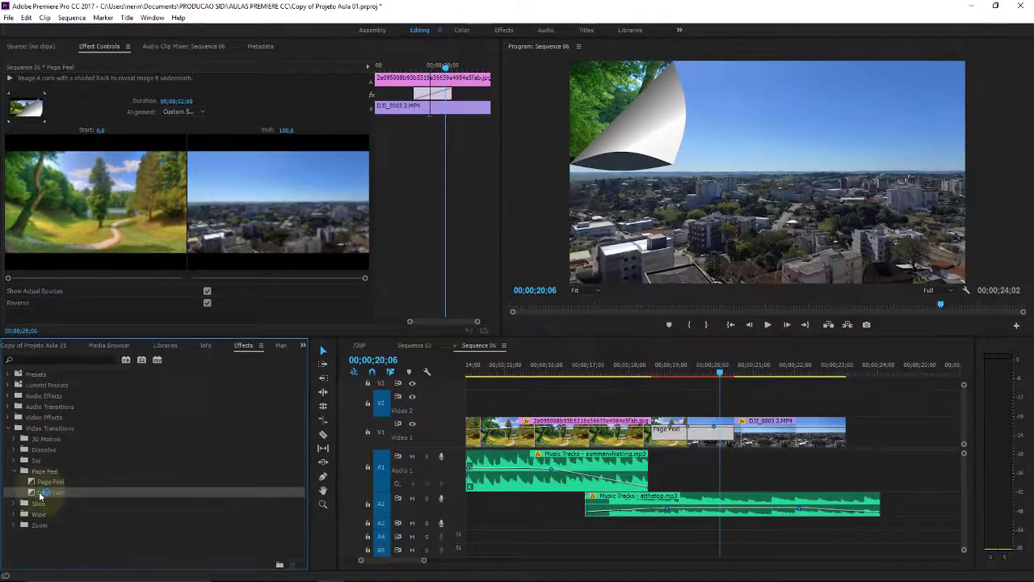
Replace Page Peel with Page Turn on the V1 cut and play it twice.
{"action": "left_click_drag", "start_coordinate": [30, 495], "coordinate": [671, 430]}
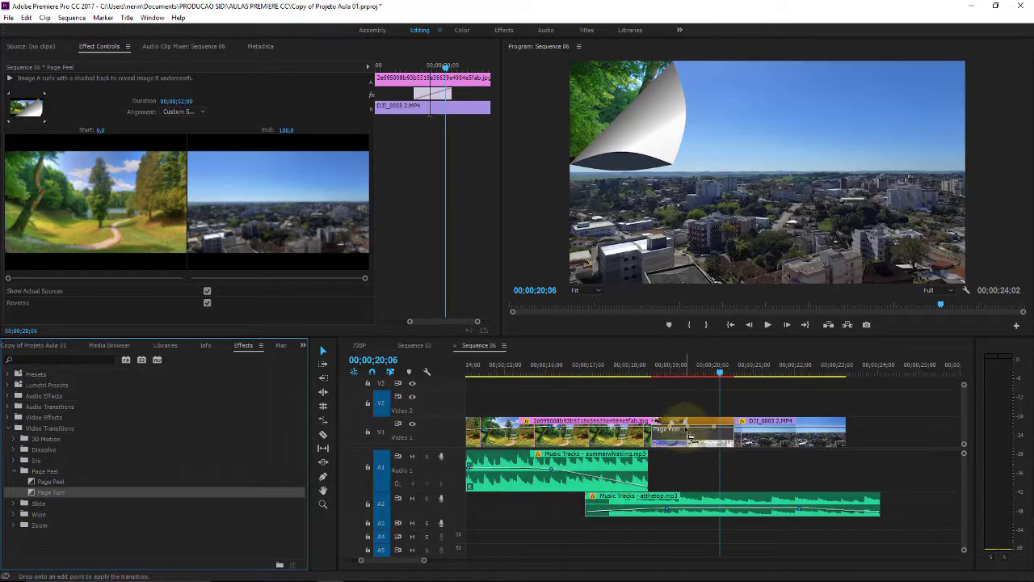
{"action": "left_click", "coordinate": [653, 366]}
{"action": "key", "text": "space"}
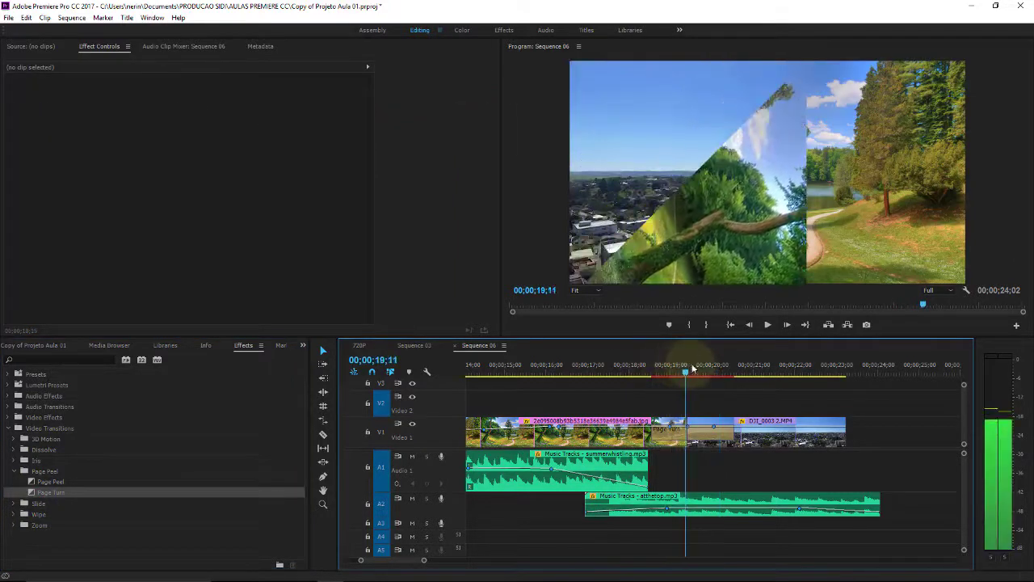
{"action": "left_click", "coordinate": [651, 365]}
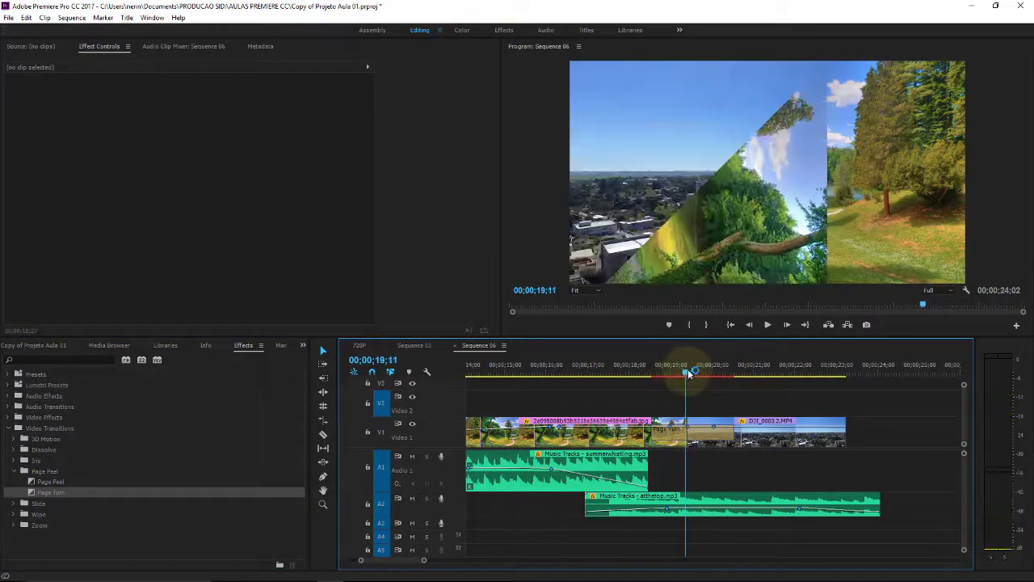
{"action": "key", "text": "space"}
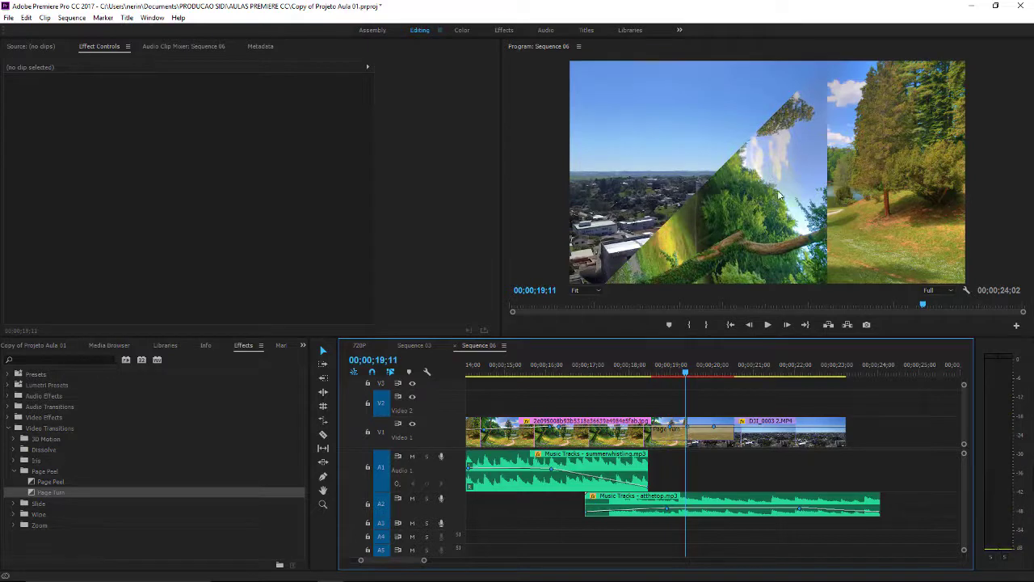
{"action": "left_click_drag", "start_coordinate": [661, 367], "coordinate": [681, 369]}
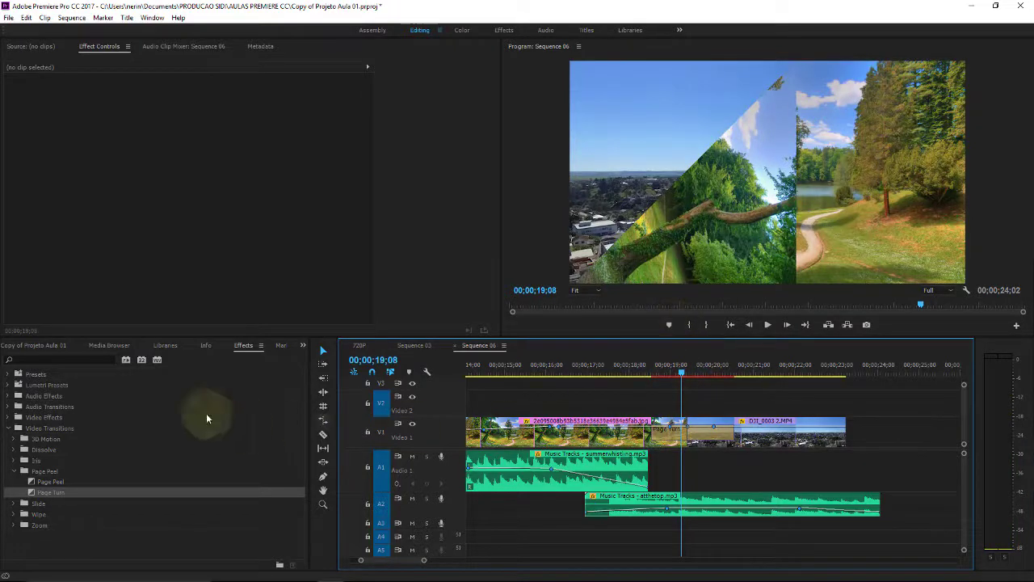
Swap Page Peel back in, restore Page Turn, and shorten it from both ends.
{"action": "left_click", "coordinate": [67, 482]}
{"action": "left_click_drag", "start_coordinate": [66, 481], "coordinate": [573, 480]}
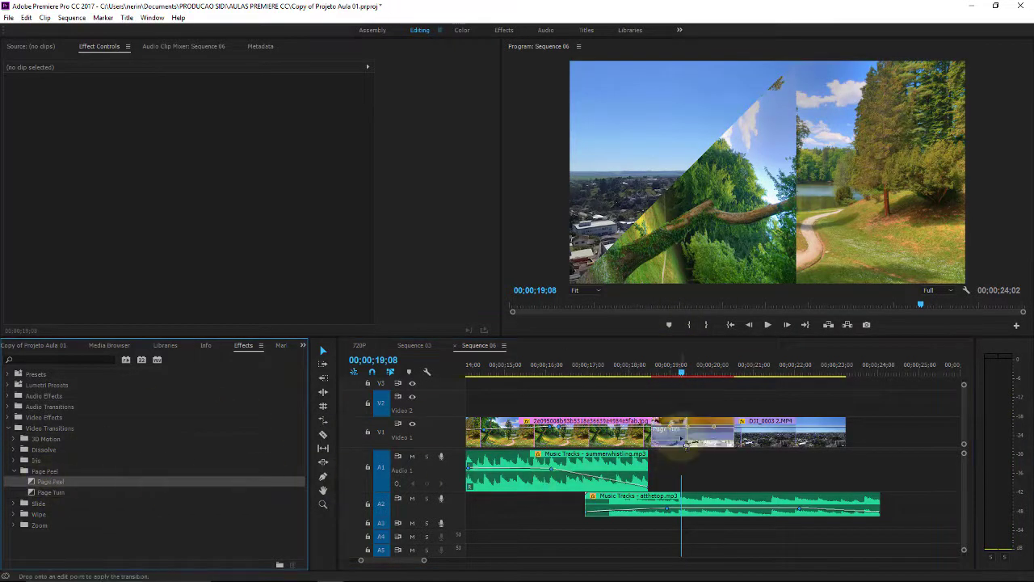
{"action": "left_click_drag", "start_coordinate": [685, 443], "coordinate": [686, 442]}
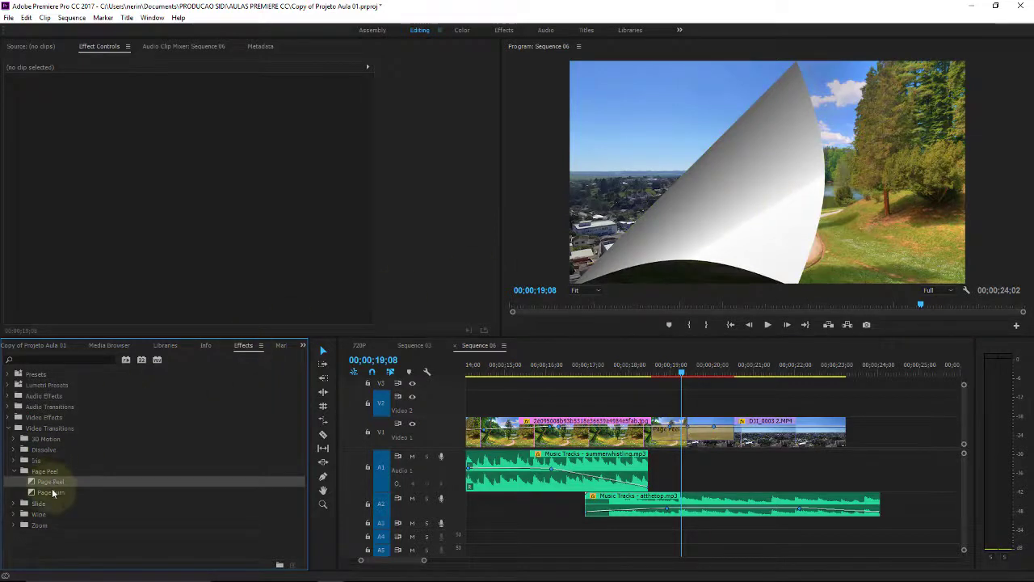
{"action": "left_click", "coordinate": [34, 489]}
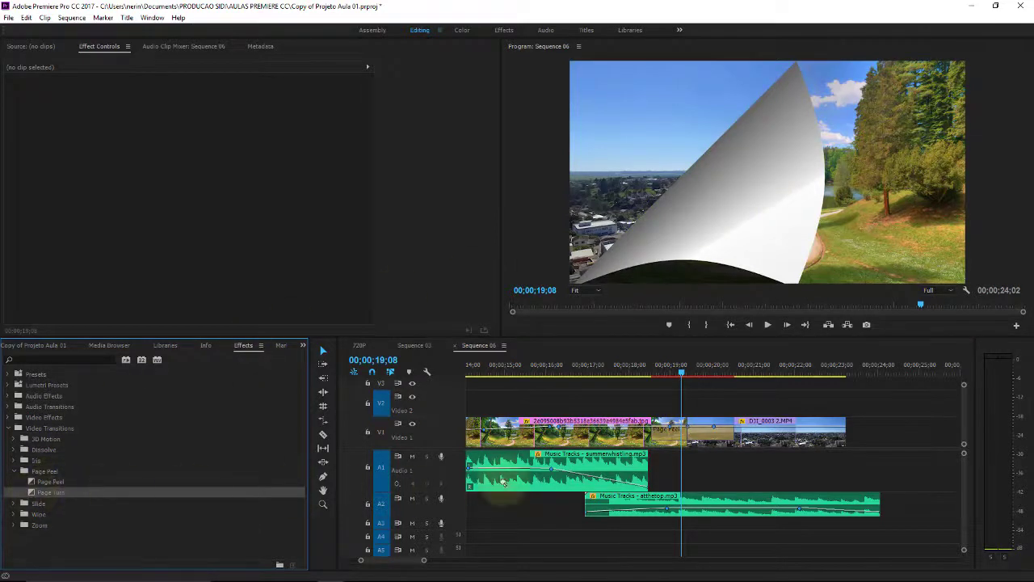
{"action": "left_click_drag", "start_coordinate": [503, 482], "coordinate": [685, 442]}
{"action": "mouse_move", "coordinate": [681, 374]}
{"action": "left_mouse_down"}
{"action": "mouse_move", "coordinate": [667, 378]}
{"action": "mouse_move", "coordinate": [681, 376]}
{"action": "left_mouse_up"}
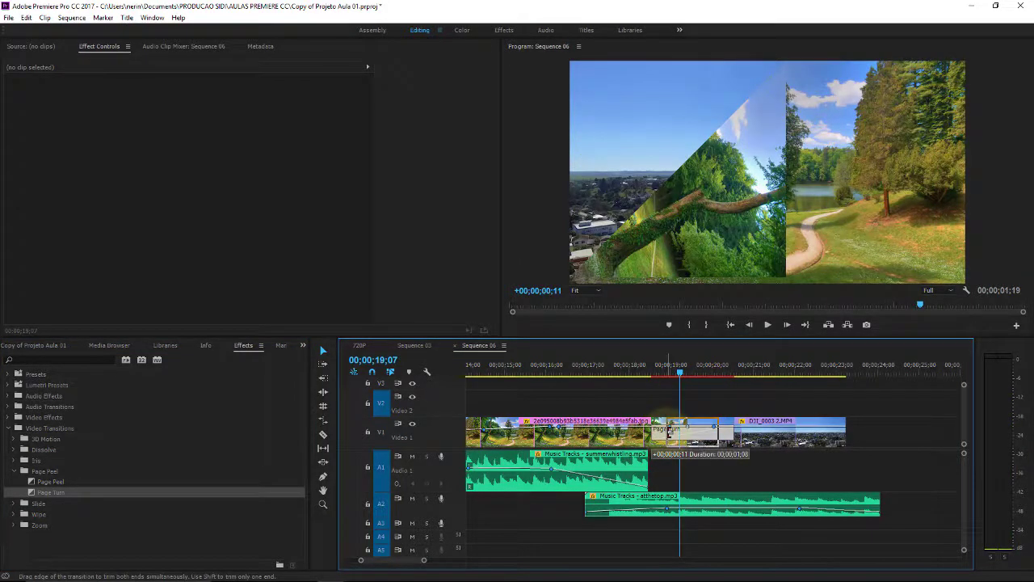
{"action": "left_click_drag", "start_coordinate": [668, 433], "coordinate": [655, 434]}
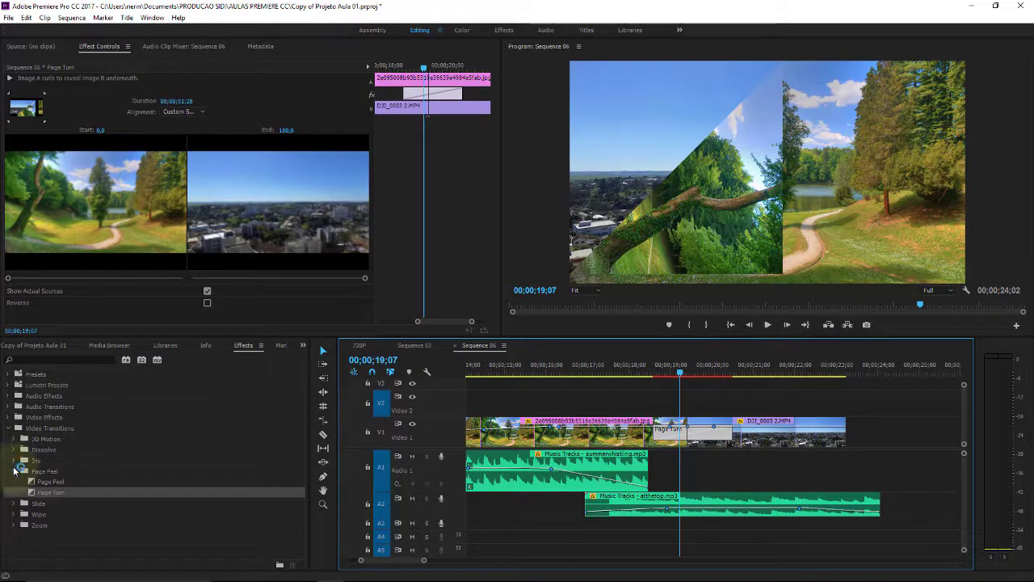
Collapse the Page Peel group and replace Page Turn with Band Slide, previewing it.
{"action": "left_click", "coordinate": [14, 471]}
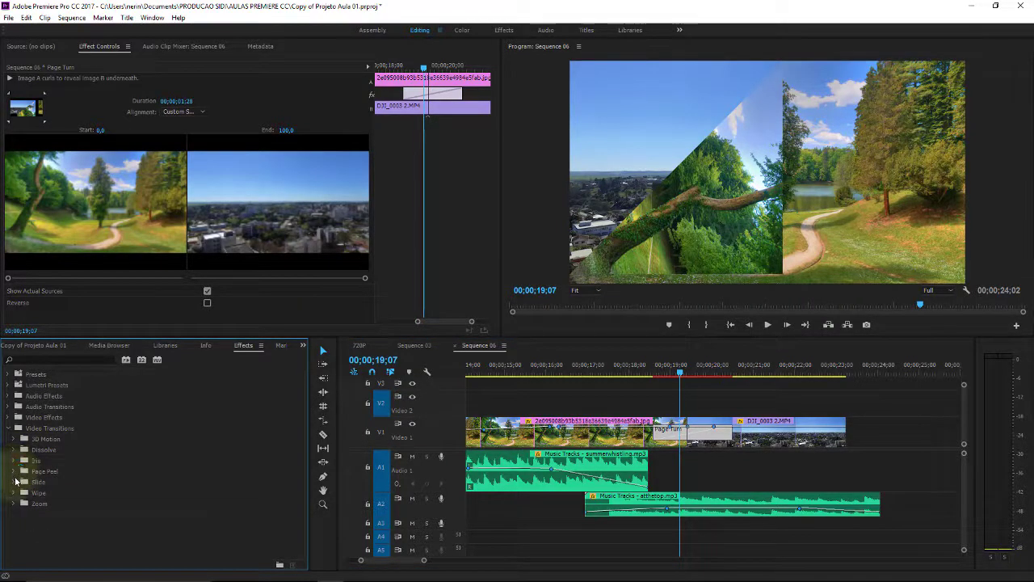
{"action": "left_click", "coordinate": [38, 493]}
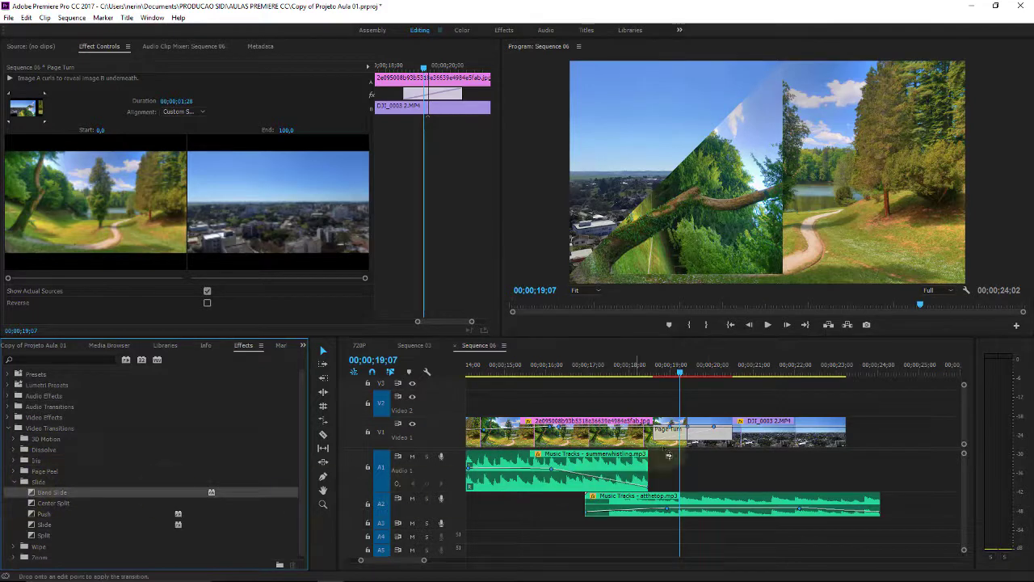
{"action": "left_click_drag", "start_coordinate": [38, 493], "coordinate": [679, 434]}
{"action": "left_click_drag", "start_coordinate": [671, 368], "coordinate": [720, 371]}
Replace Band Slide with Center Split on the V1 cut, then start dragging Push over it.
{"action": "left_click_drag", "start_coordinate": [50, 506], "coordinate": [682, 435]}
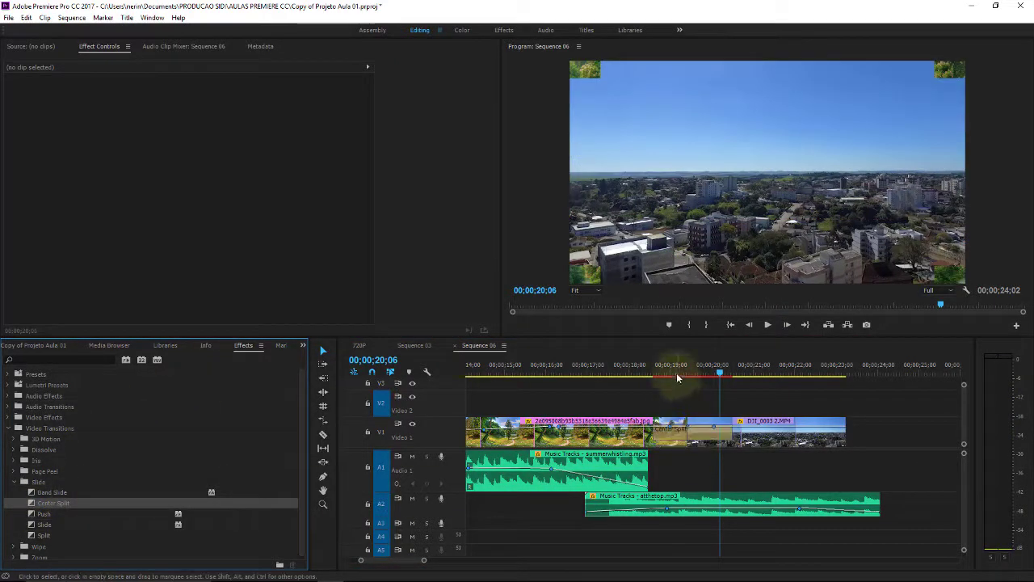
{"action": "left_click_drag", "start_coordinate": [676, 372], "coordinate": [714, 370]}
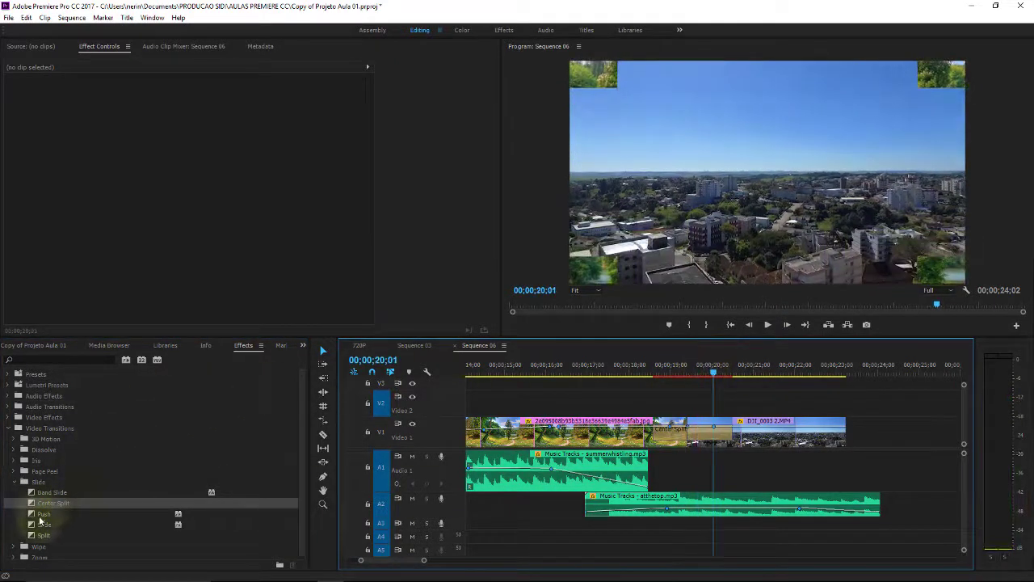
{"action": "left_click", "coordinate": [35, 515]}
{"action": "left_click_drag", "start_coordinate": [35, 515], "coordinate": [675, 435]}
Apply Push to the V1 cut, shorten it to one second, and play it back.
{"action": "left_click_drag", "start_coordinate": [675, 363], "coordinate": [642, 364]}
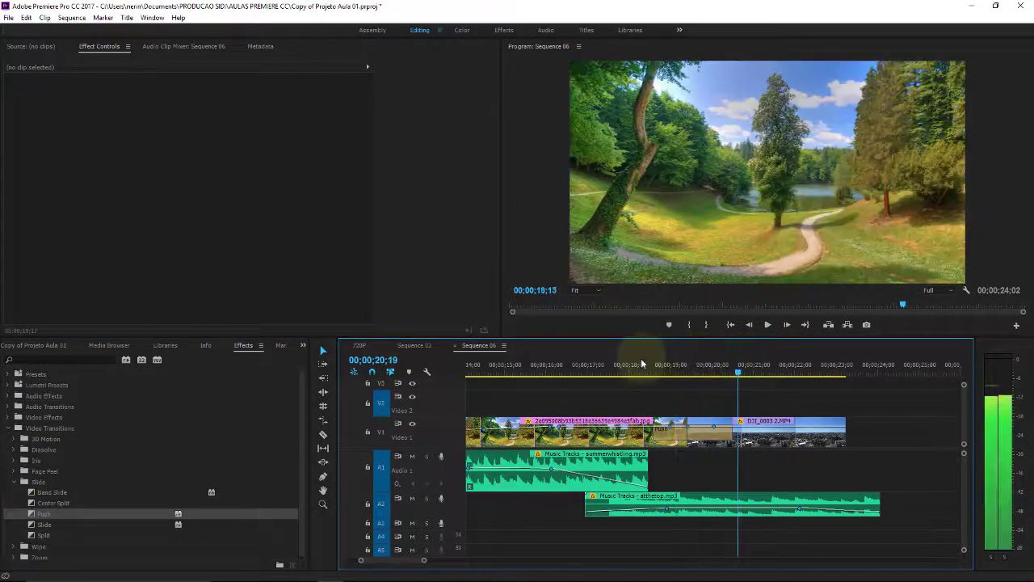
{"action": "key", "text": "space"}
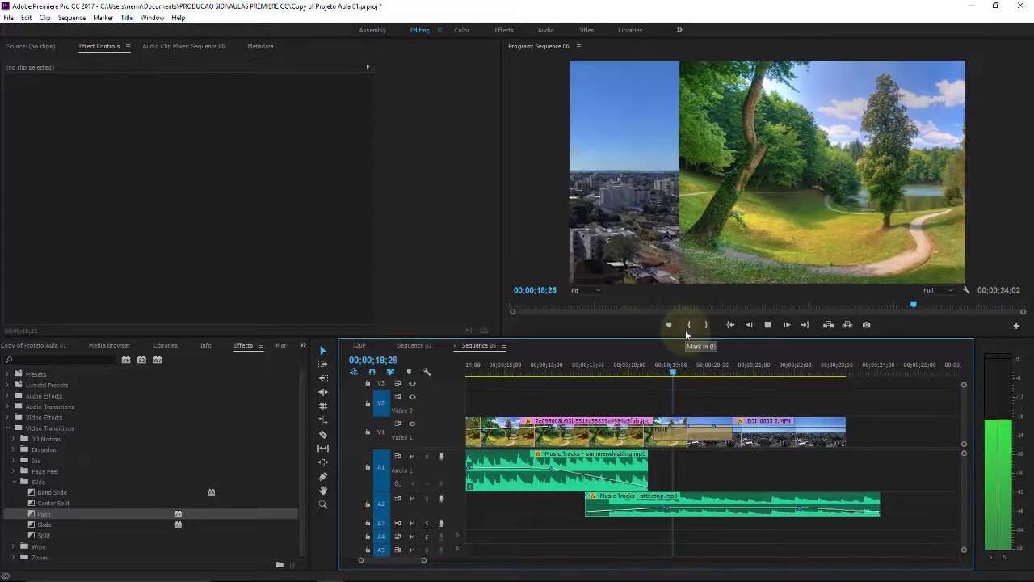
{"action": "key", "text": "space"}
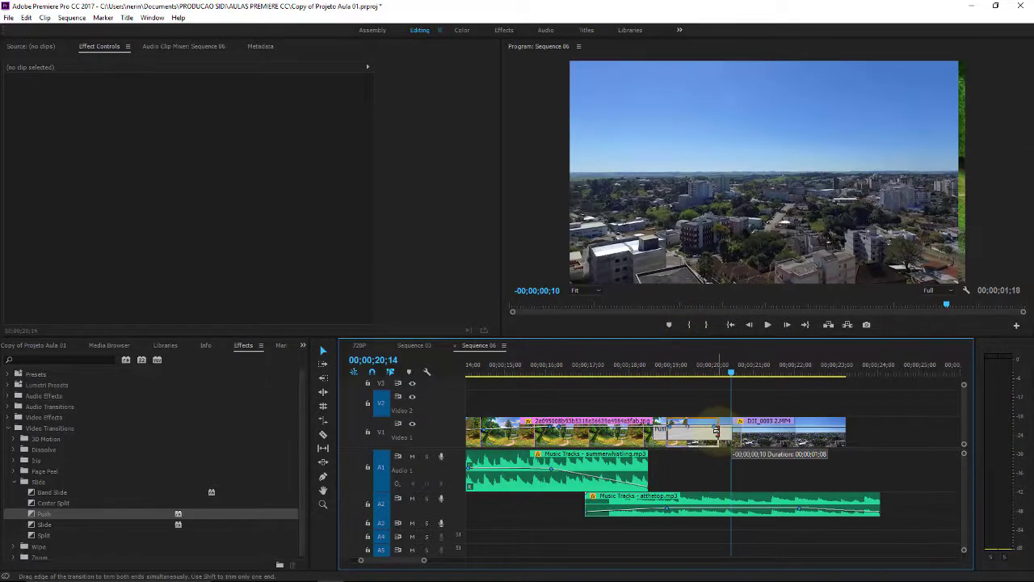
{"action": "left_click_drag", "start_coordinate": [716, 431], "coordinate": [709, 432]}
{"action": "left_click", "coordinate": [657, 367]}
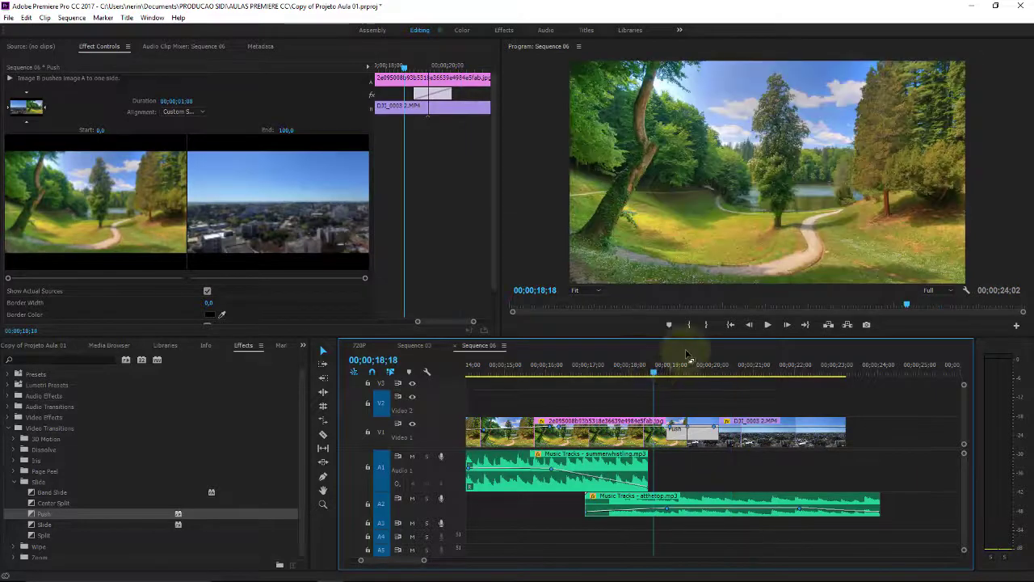
{"action": "key", "text": "space"}
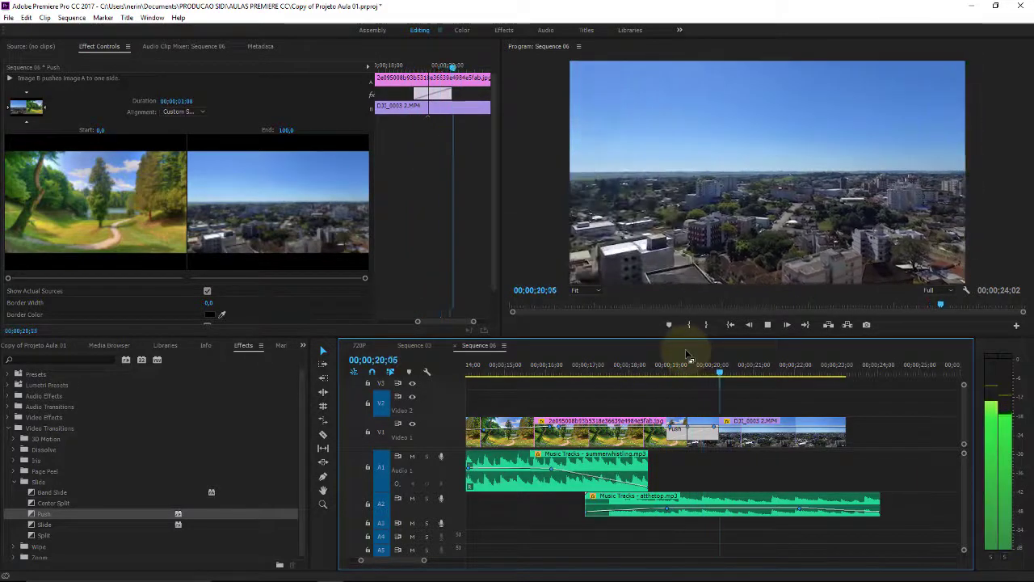
{"action": "key", "text": "space"}
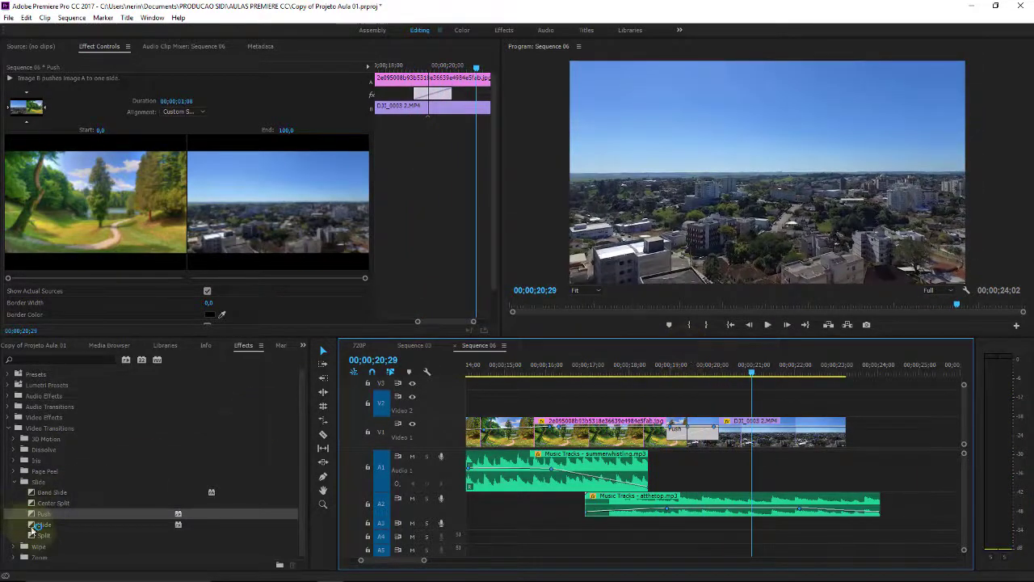
Replace Push with the Slide transition and play it back.
{"action": "left_click_drag", "start_coordinate": [32, 527], "coordinate": [688, 427]}
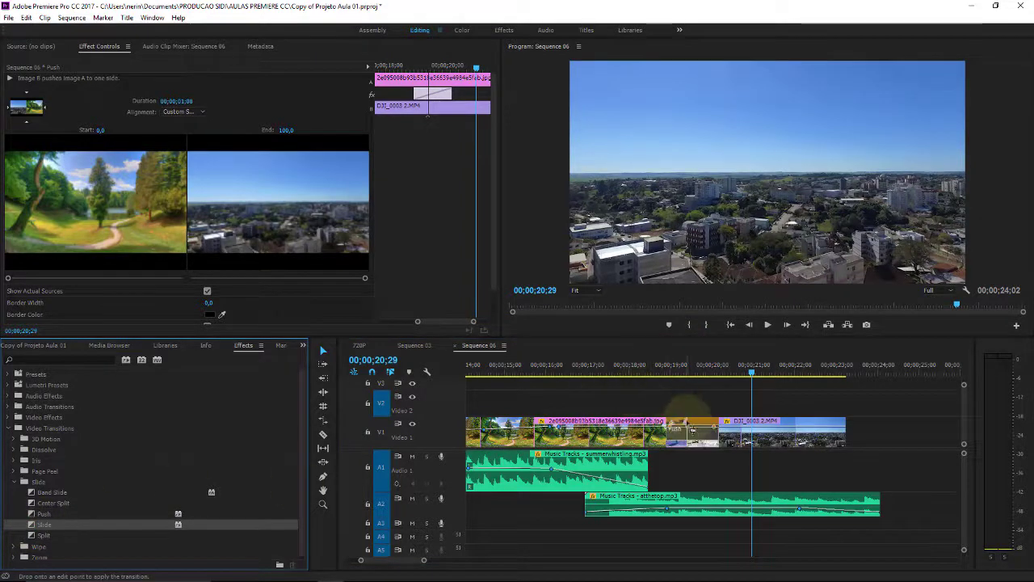
{"action": "left_click", "coordinate": [663, 374]}
{"action": "key", "text": "space"}
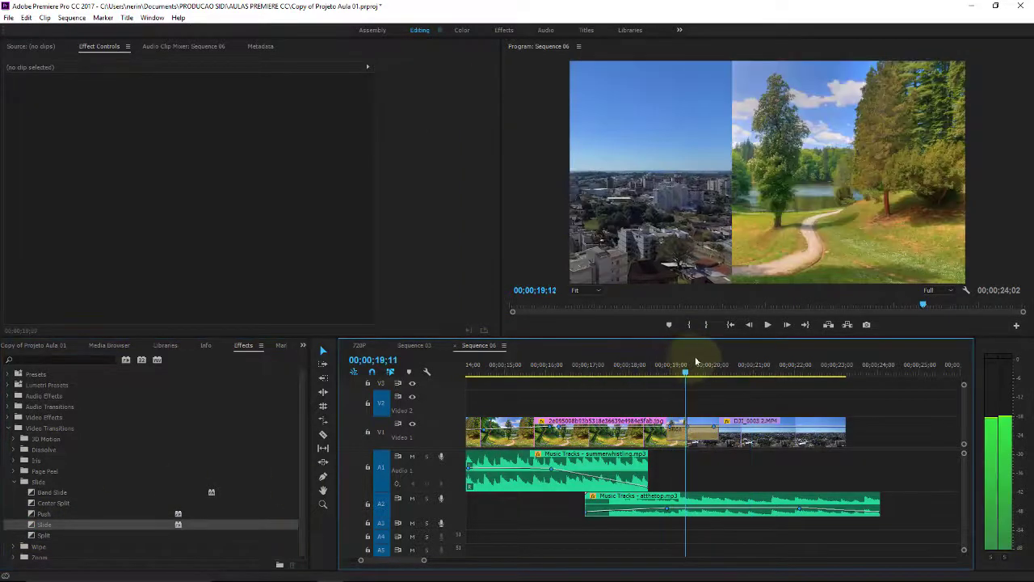
{"action": "key", "text": "space"}
Preview the Split transition, then apply Band Wipe to the park-to-city cut.
{"action": "left_click", "coordinate": [40, 537]}
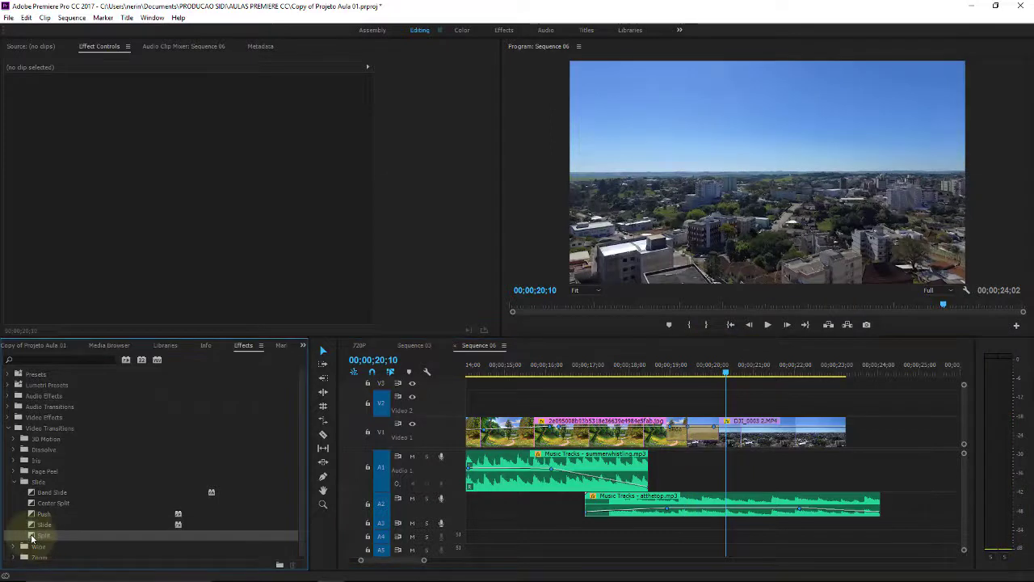
{"action": "left_click", "coordinate": [670, 372]}
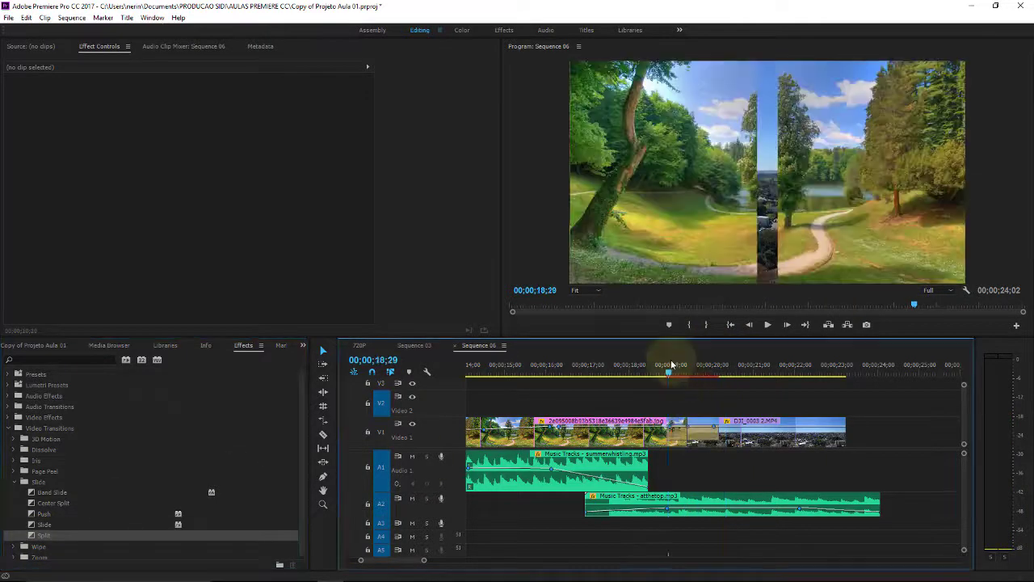
{"action": "key", "text": "space"}
{"action": "key", "text": "space"}
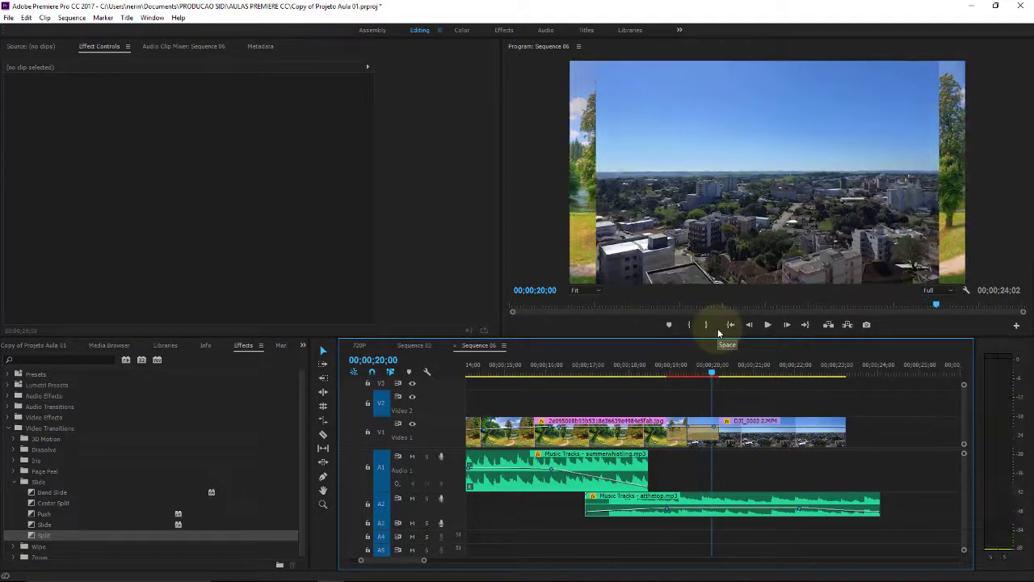
{"action": "left_click", "coordinate": [13, 481]}
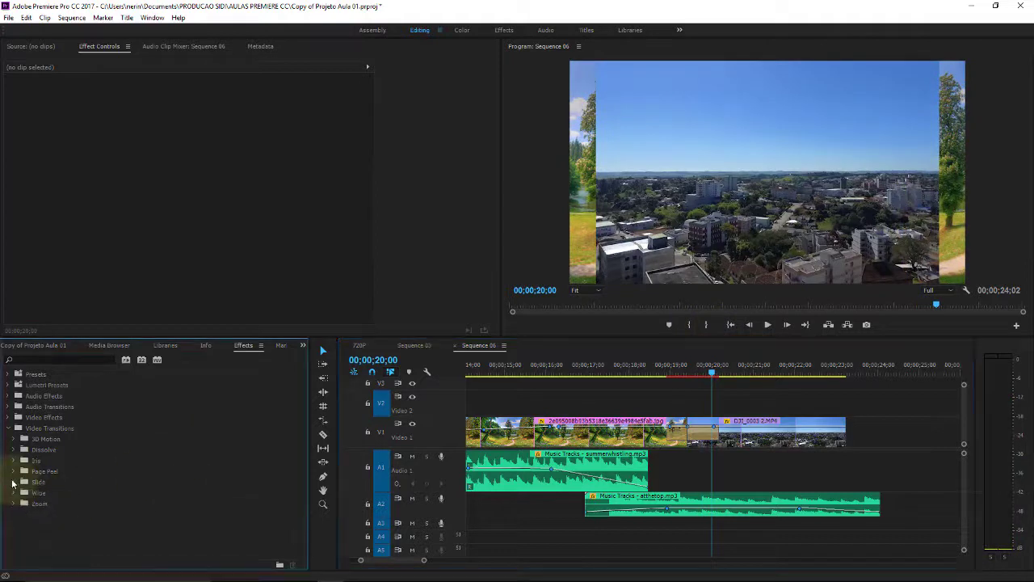
{"action": "left_click", "coordinate": [38, 503]}
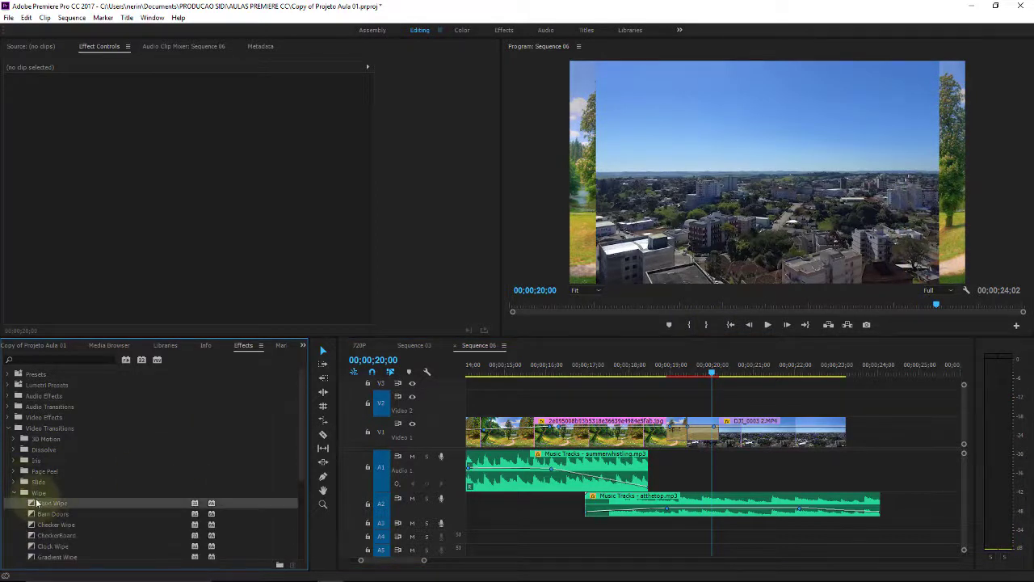
{"action": "left_click_drag", "start_coordinate": [33, 503], "coordinate": [704, 437]}
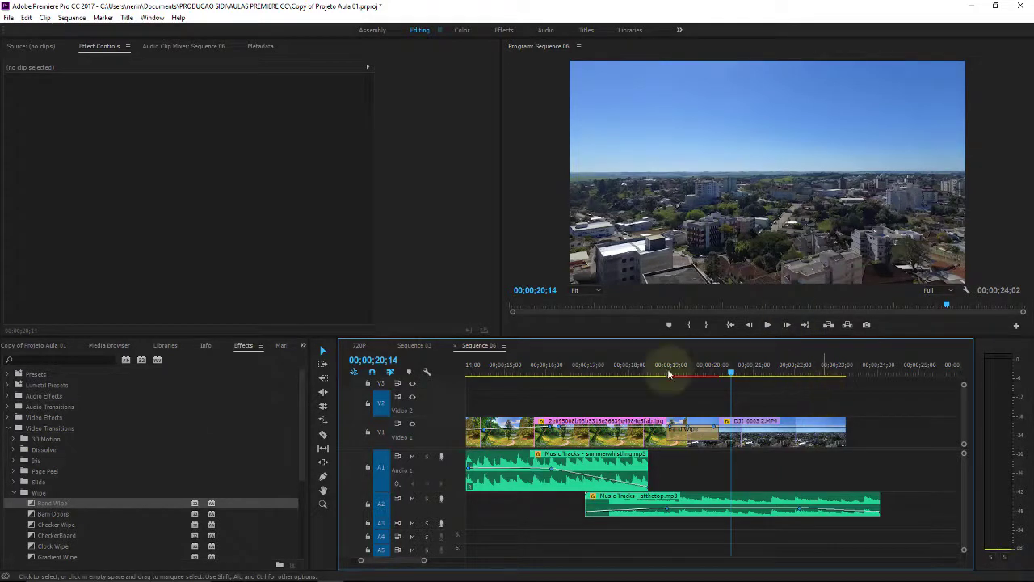
Try Barn Doors, then apply Checker Wipe over the cut and preview it.
{"action": "left_click", "coordinate": [35, 513]}
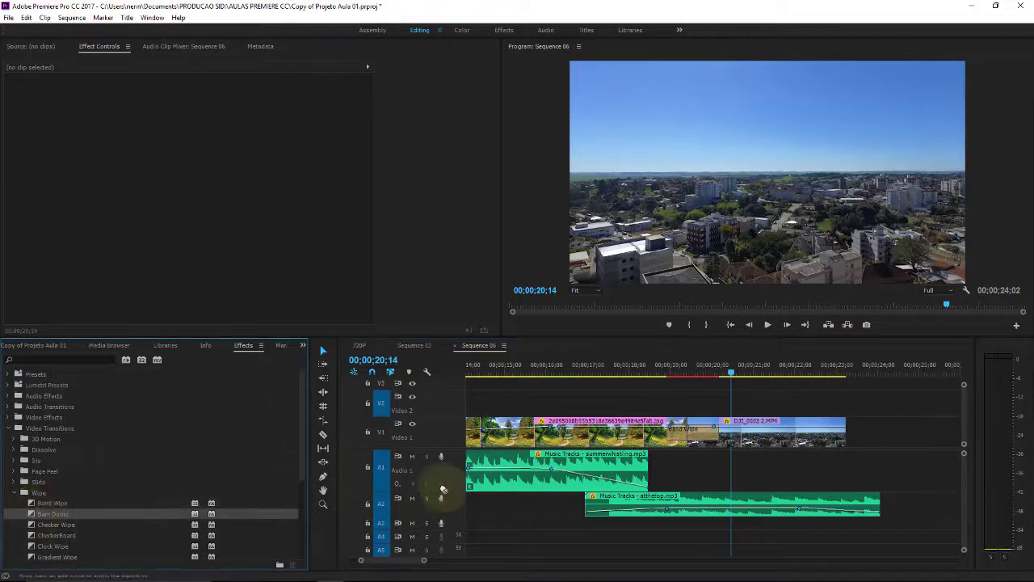
{"action": "left_click_drag", "start_coordinate": [679, 369], "coordinate": [703, 369]}
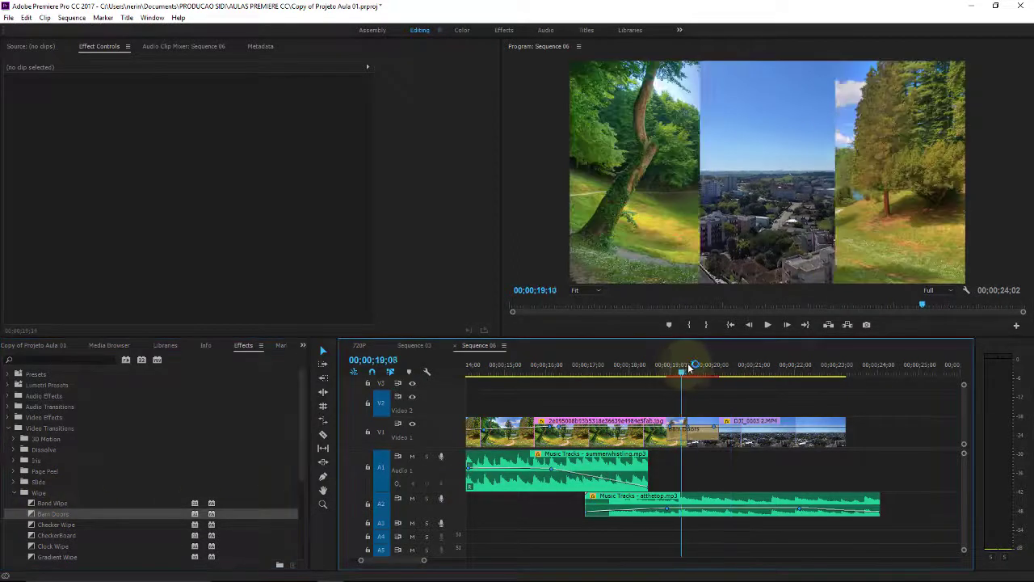
{"action": "left_click", "coordinate": [40, 525]}
{"action": "left_click_drag", "start_coordinate": [34, 529], "coordinate": [719, 451]}
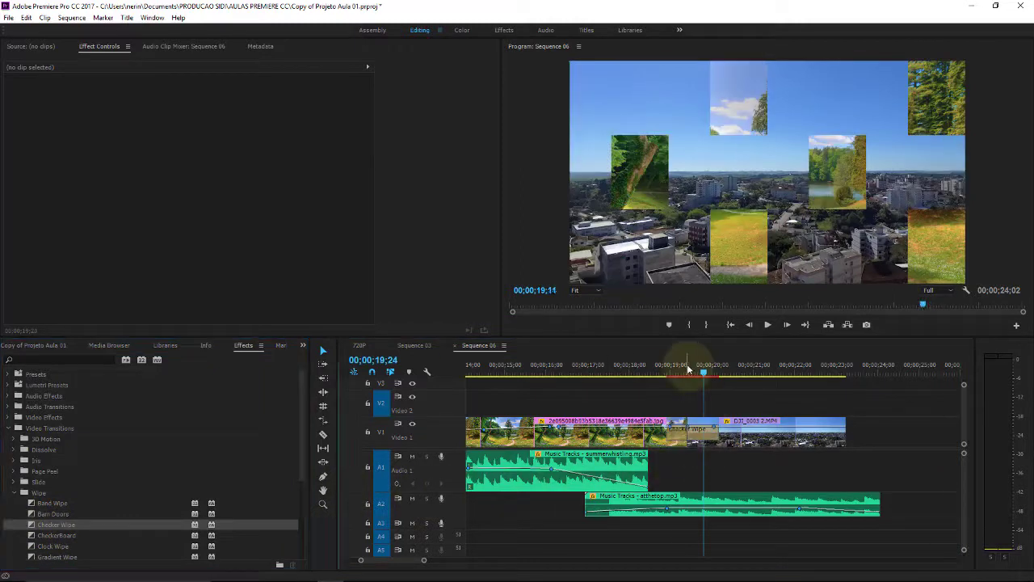
{"action": "left_click_drag", "start_coordinate": [703, 368], "coordinate": [726, 368]}
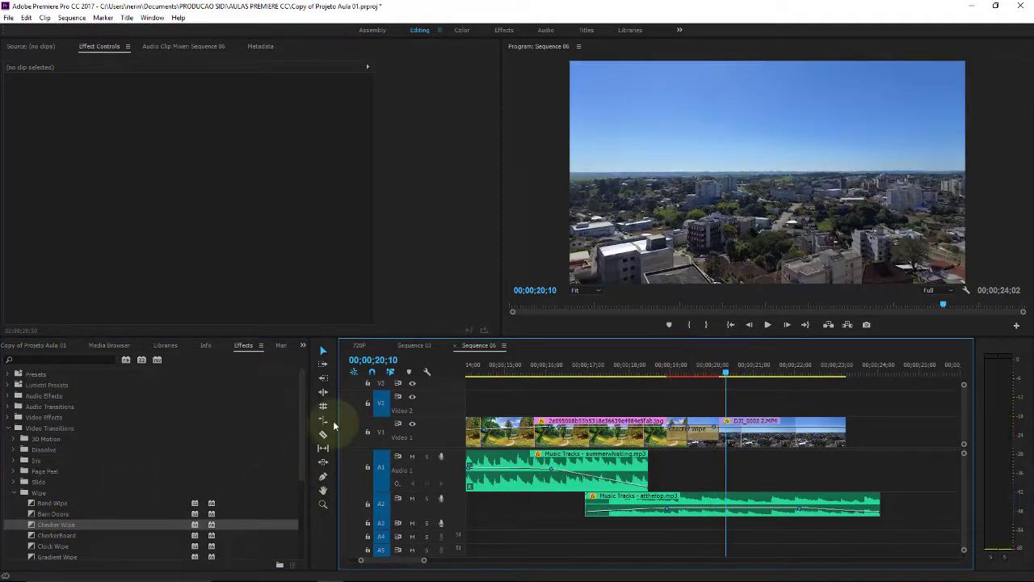
{"action": "left_click_drag", "start_coordinate": [302, 423], "coordinate": [298, 500]}
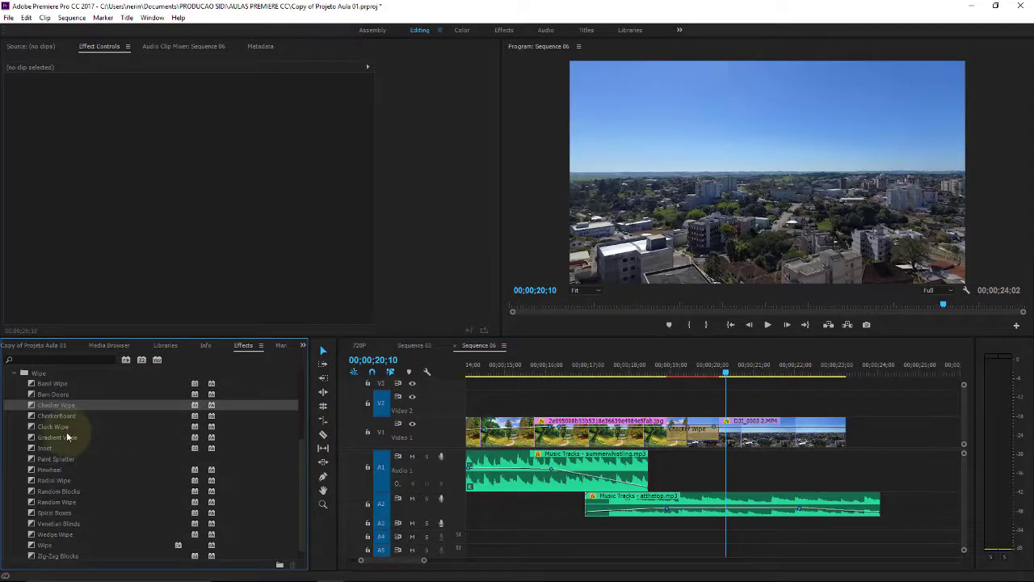
Apply Gradient Wipe to the V1 cut with its default settings and scrub to preview it.
{"action": "left_click_drag", "start_coordinate": [63, 440], "coordinate": [694, 445]}
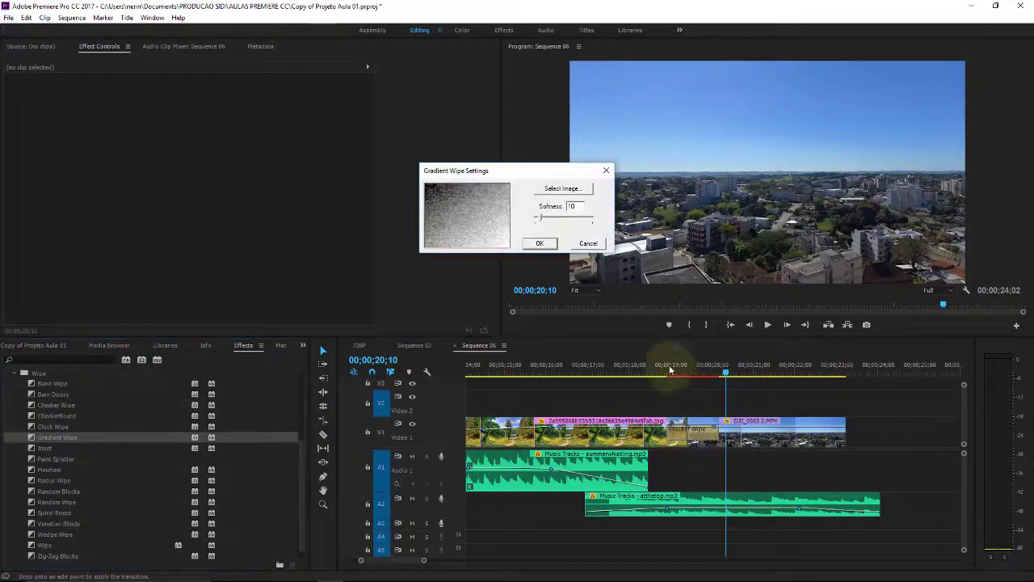
{"action": "left_click", "coordinate": [539, 244]}
{"action": "left_click_drag", "start_coordinate": [663, 363], "coordinate": [682, 364]}
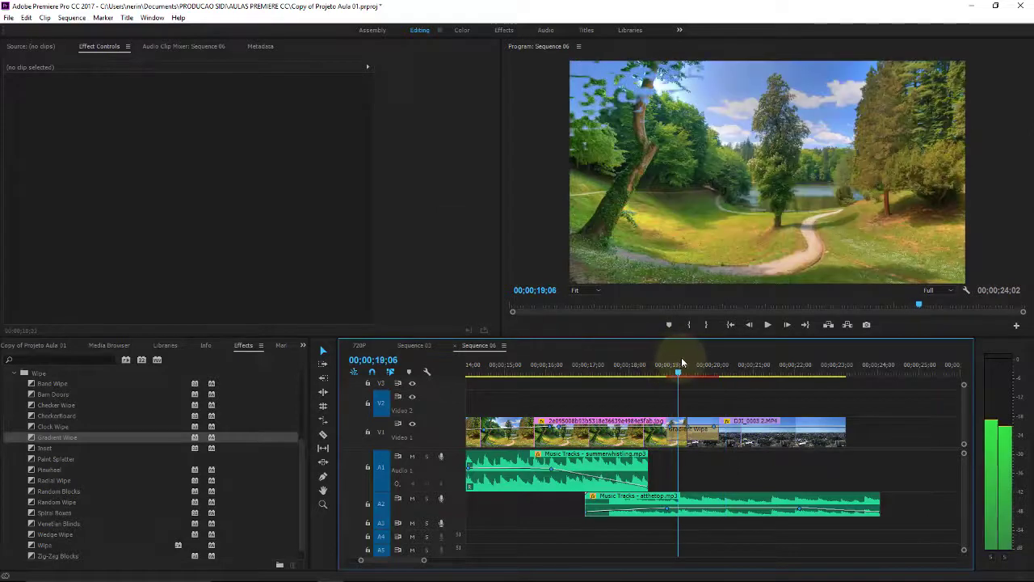
{"action": "left_click_drag", "start_coordinate": [682, 363], "coordinate": [715, 364]}
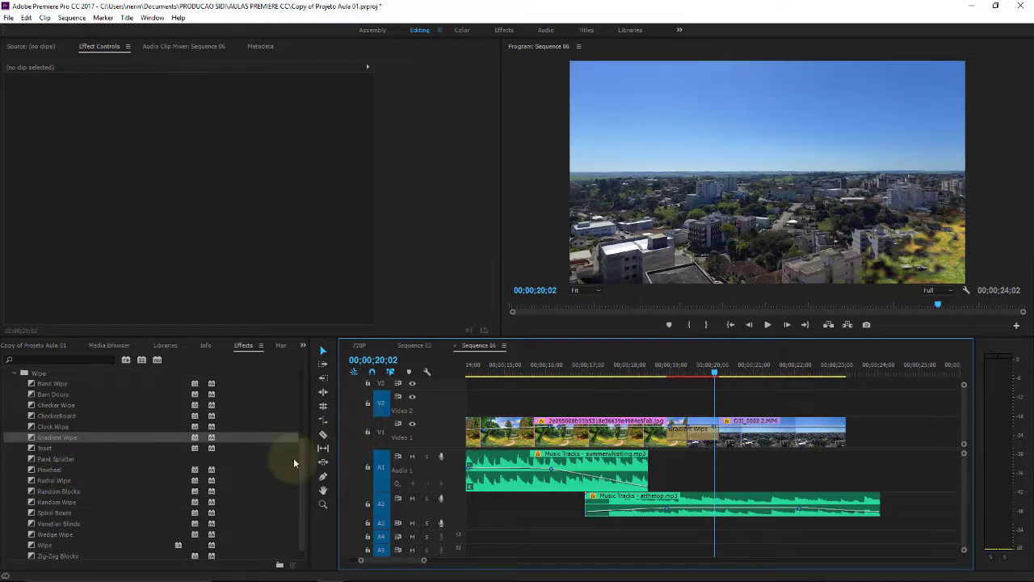
Replace it with Zig-Zag Blocks from the Wipe group and preview the cut.
{"action": "scroll", "coordinate": [300, 460], "scroll_direction": "down", "scroll_amount": 1}
{"action": "left_click", "coordinate": [32, 545]}
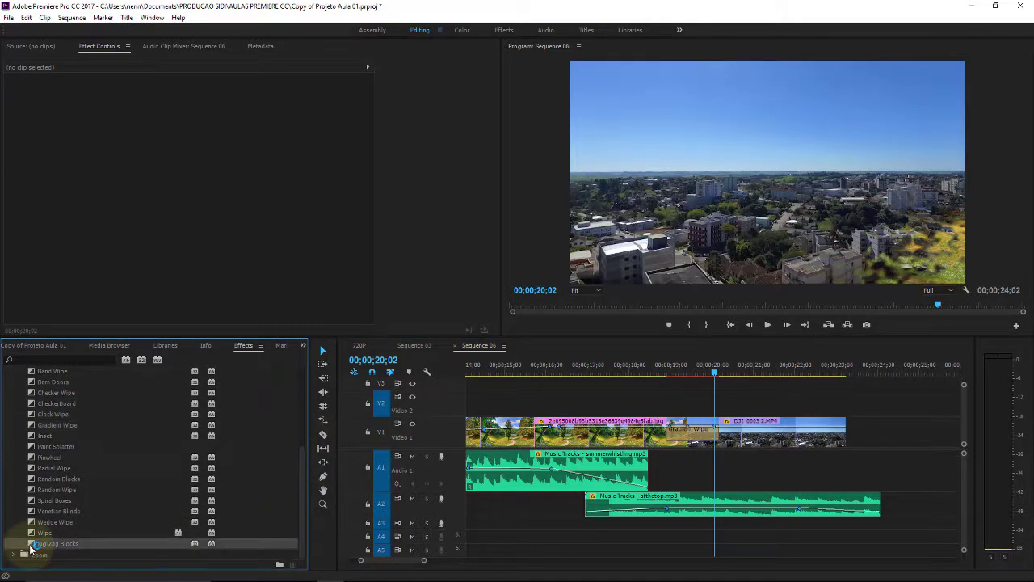
{"action": "left_click_drag", "start_coordinate": [32, 545], "coordinate": [700, 439]}
{"action": "left_click_drag", "start_coordinate": [671, 366], "coordinate": [715, 366]}
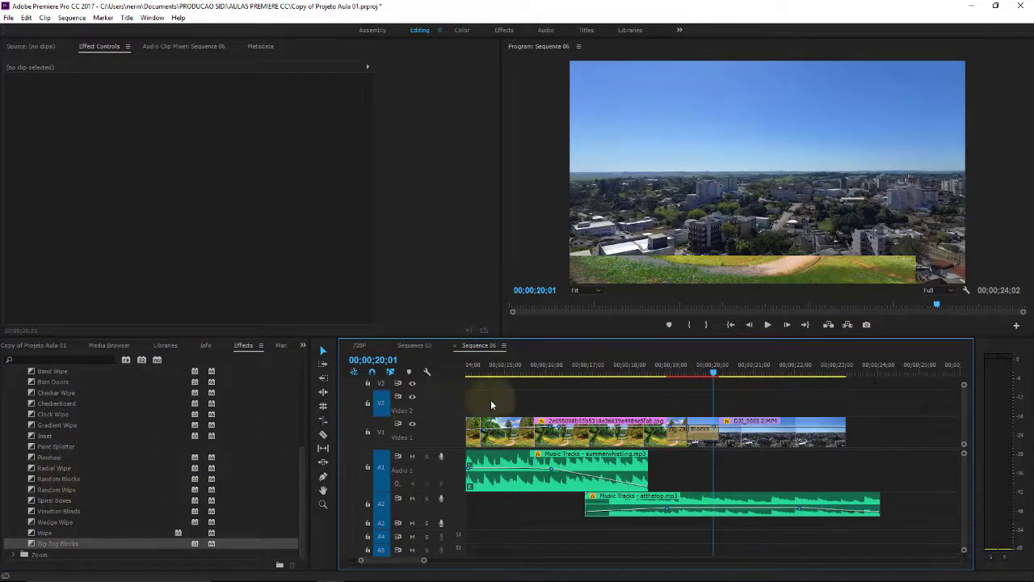
Place the student photo from the Fotos bin on V1 after the DJI_0003 2.MP4 clip, extending the sequence to 00;00;28;06.
{"action": "left_click", "coordinate": [51, 346]}
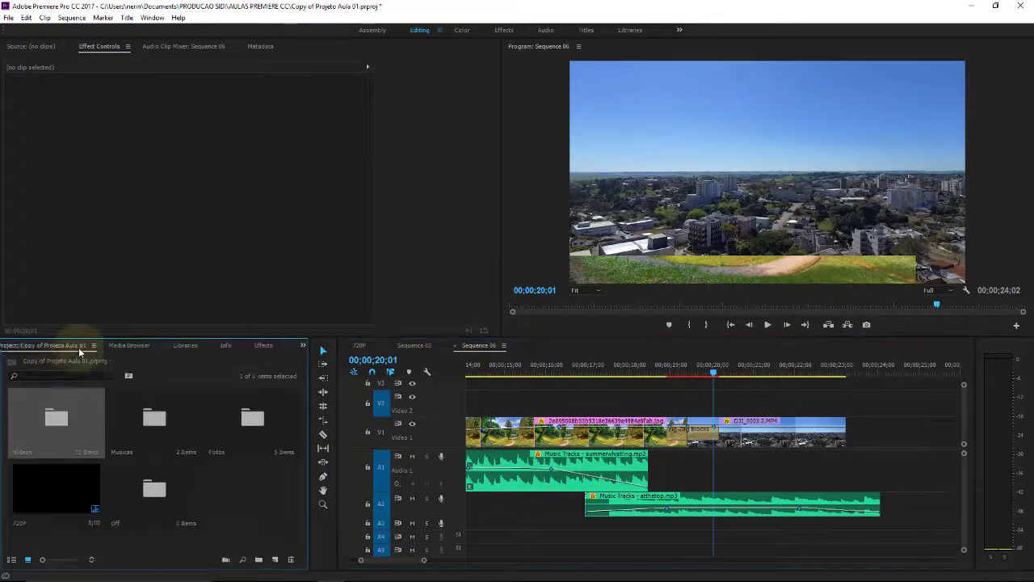
{"action": "double_click", "coordinate": [257, 417]}
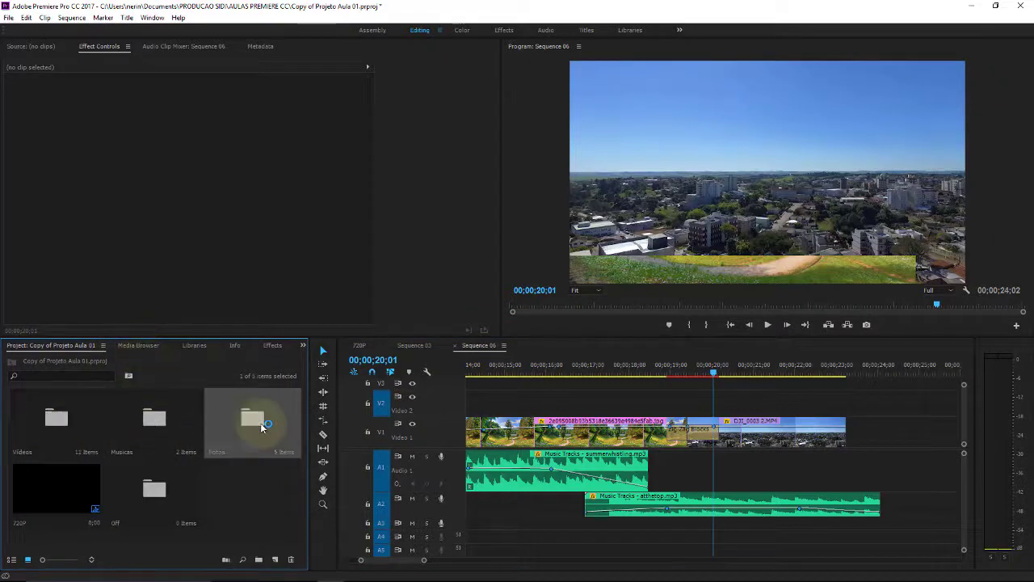
{"action": "left_click_drag", "start_coordinate": [169, 162], "coordinate": [765, 366]}
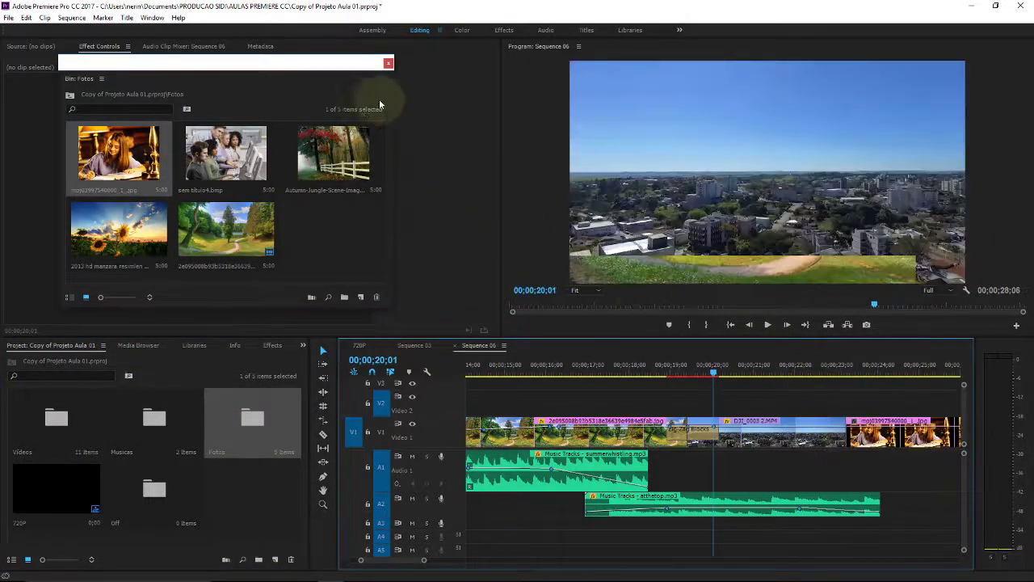
{"action": "left_click", "coordinate": [387, 63]}
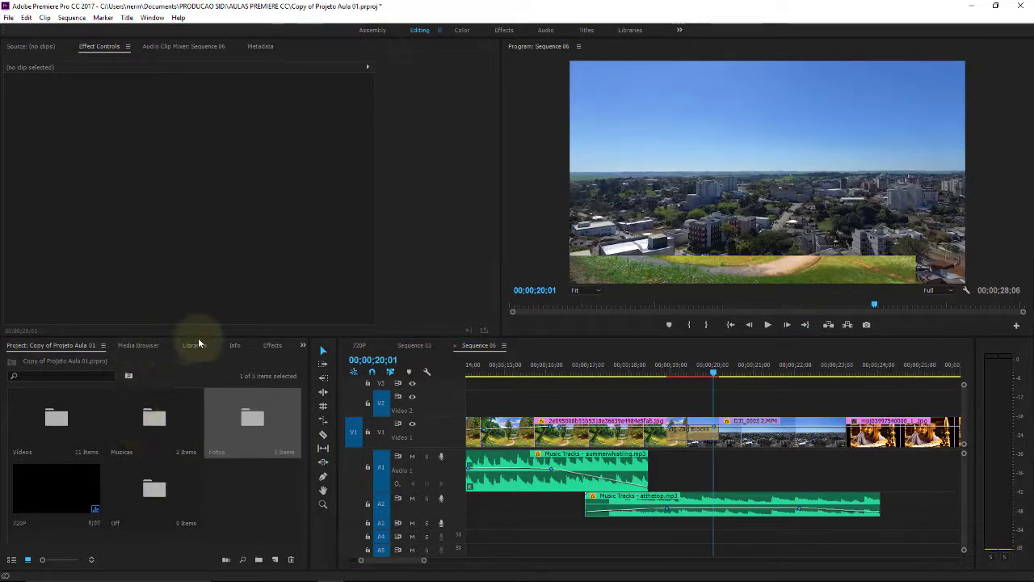
Apply a Radial Wipe between the aerial city clip and the student photo and preview it.
{"action": "left_click", "coordinate": [267, 345]}
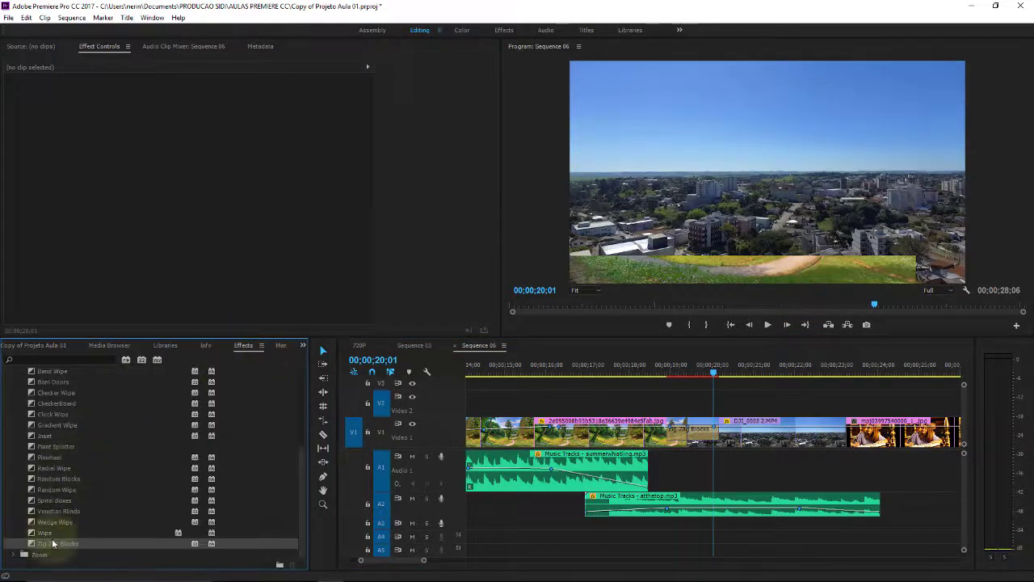
{"action": "left_click_drag", "start_coordinate": [53, 468], "coordinate": [824, 442]}
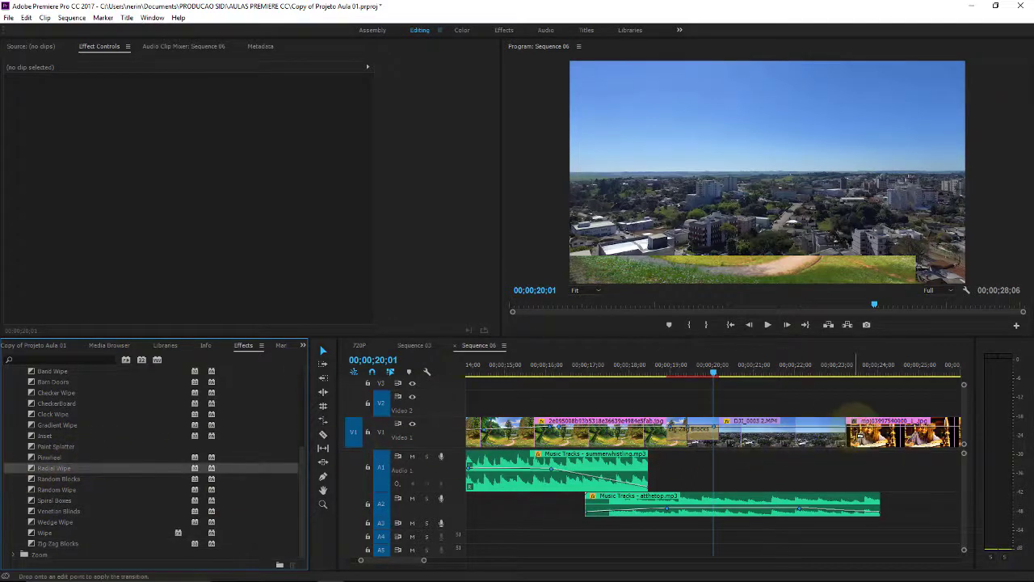
{"action": "left_click_drag", "start_coordinate": [824, 442], "coordinate": [825, 434]}
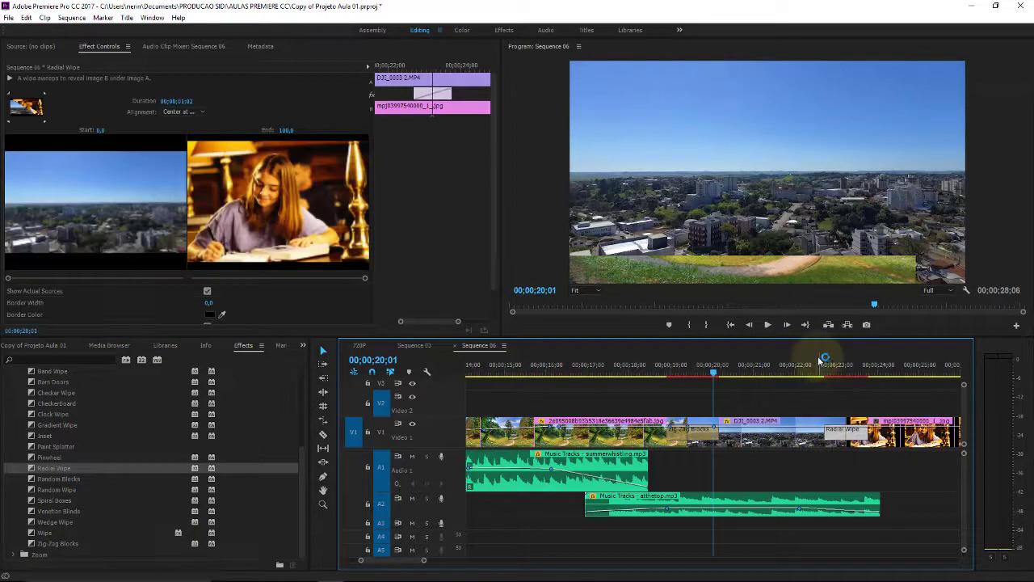
{"action": "left_click", "coordinate": [817, 364]}
{"action": "key", "text": "space"}
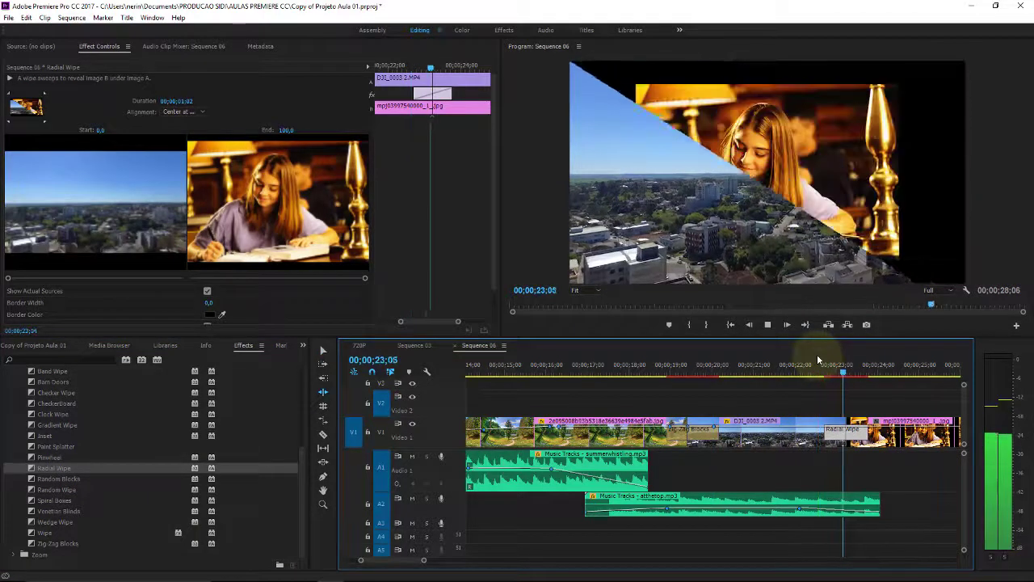
{"action": "key", "text": "space"}
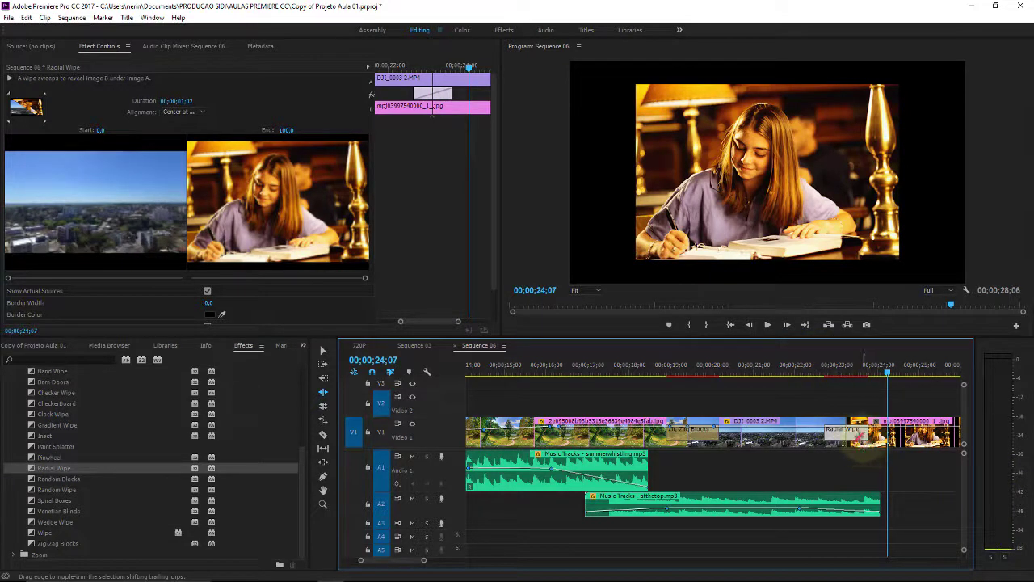
Remove the Radial Wipe and replay the straight cut between the drone clip and photo.
{"action": "left_click", "coordinate": [322, 350]}
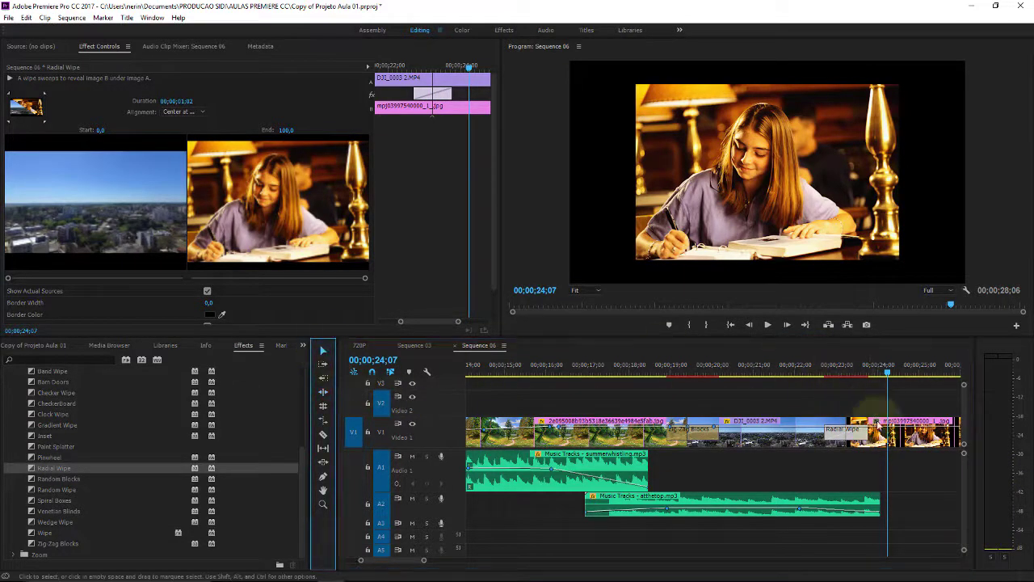
{"action": "left_click", "coordinate": [859, 438]}
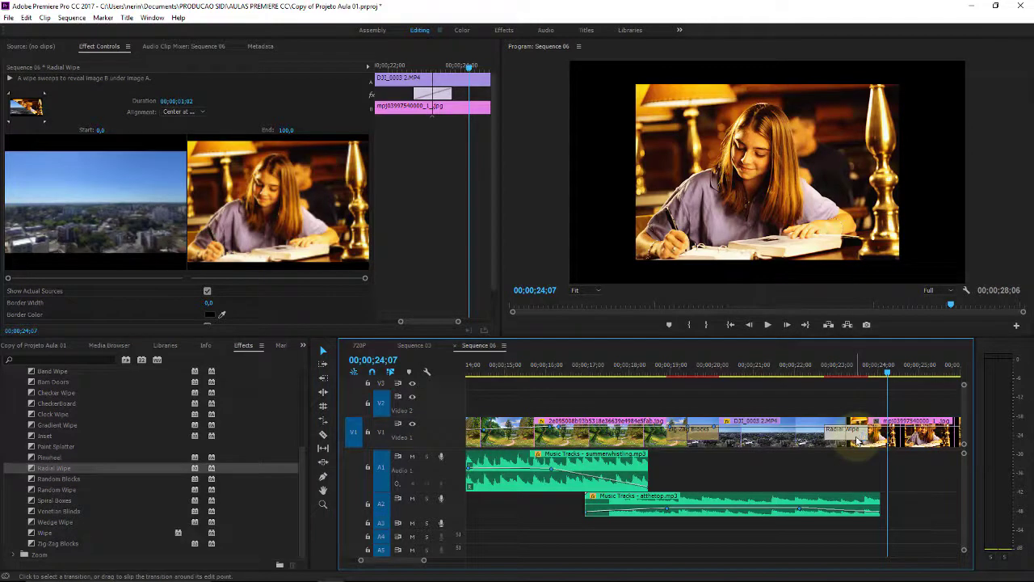
{"action": "left_click", "coordinate": [882, 471]}
{"action": "left_click", "coordinate": [815, 370]}
{"action": "key", "text": "space"}
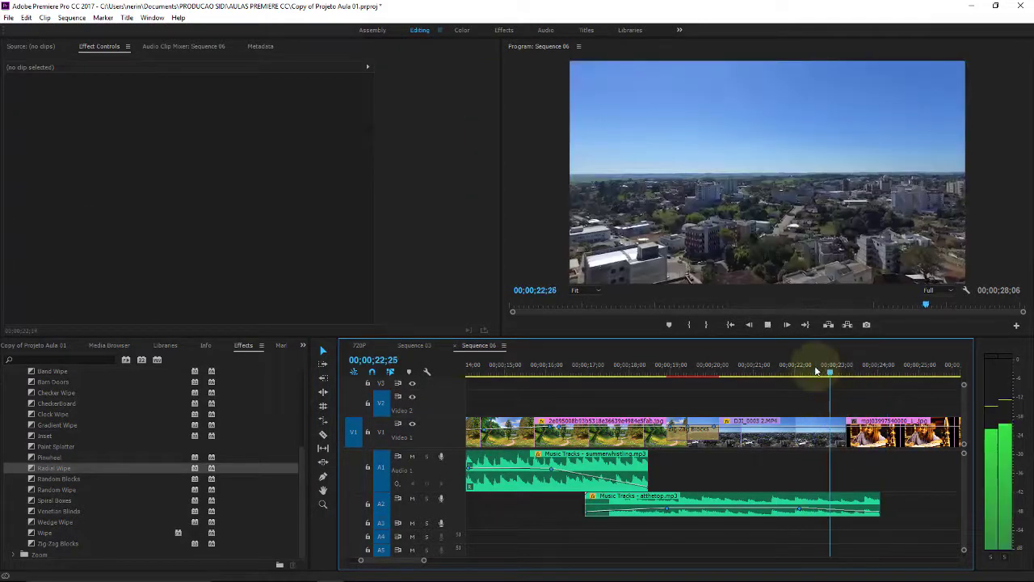
{"action": "key", "text": "space"}
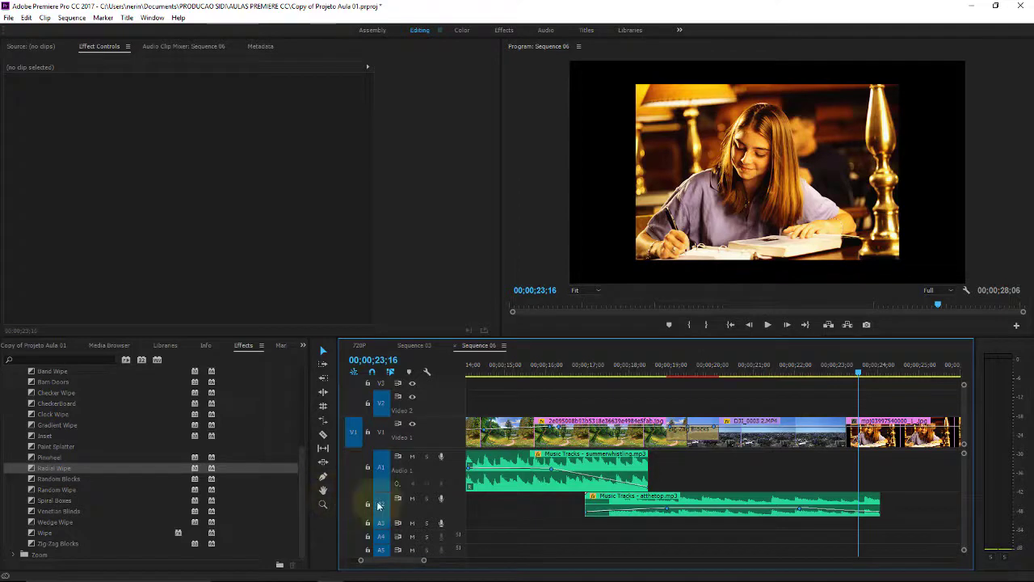
Apply the Zoom > Cross Zoom transition between the forest photo and the DJI drone clip.
{"action": "left_click_drag", "start_coordinate": [423, 563], "coordinate": [456, 563]}
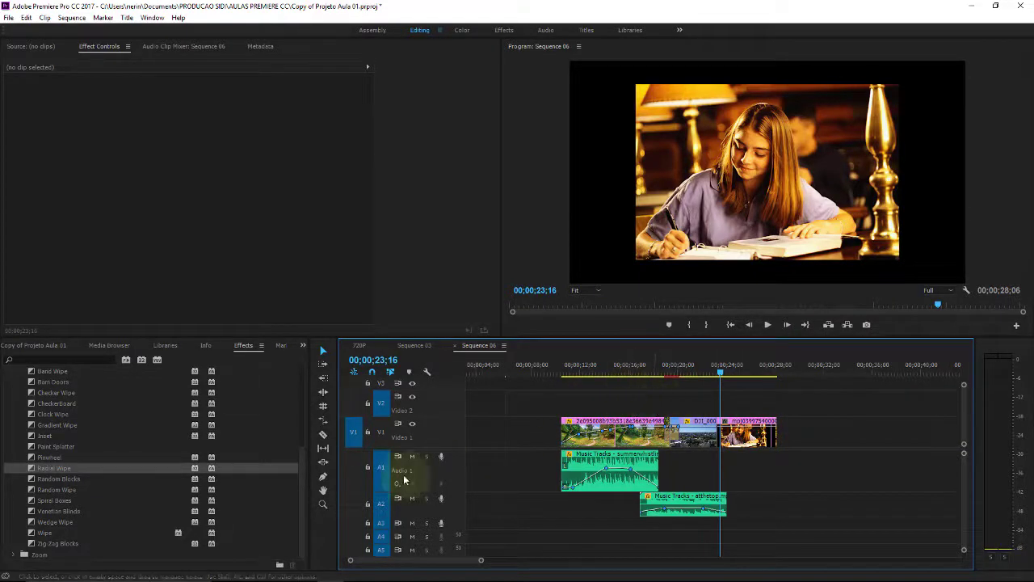
{"action": "left_click", "coordinate": [20, 557]}
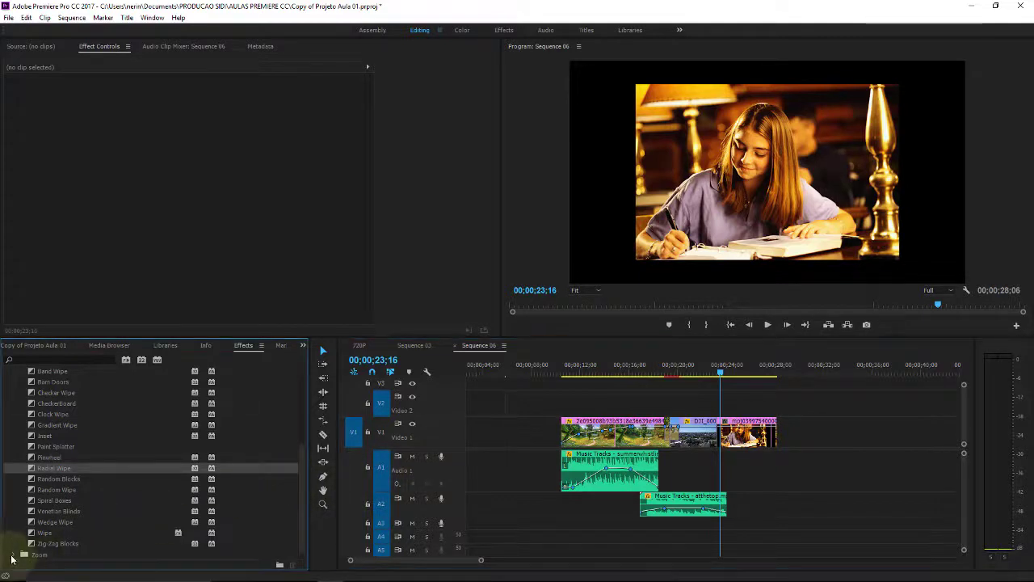
{"action": "left_click", "coordinate": [14, 554]}
{"action": "left_click", "coordinate": [36, 555]}
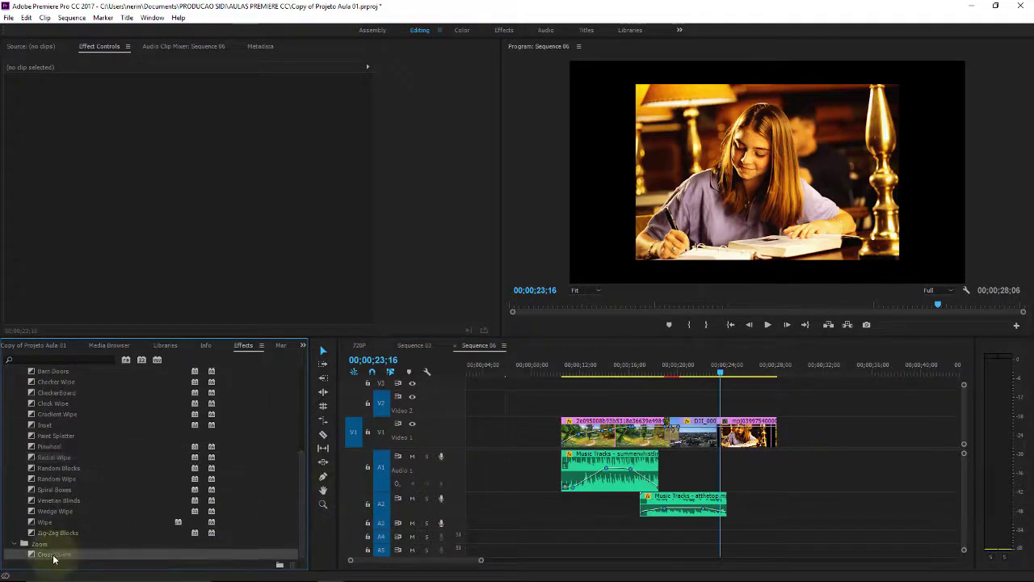
{"action": "left_click_drag", "start_coordinate": [33, 559], "coordinate": [675, 437]}
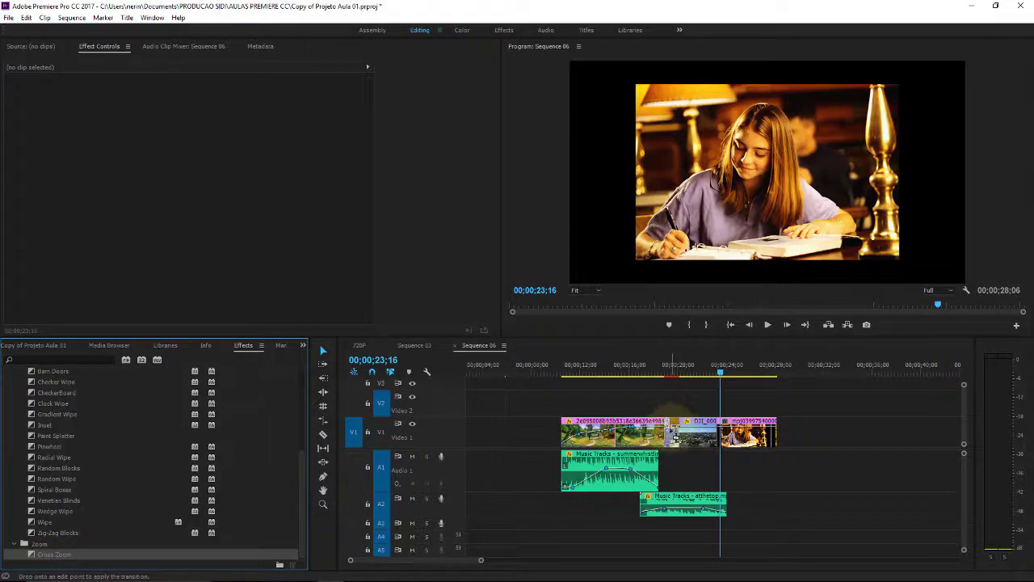
Replay the Cross Zoom transition from just before the edit point to preview it.
{"action": "left_click", "coordinate": [655, 364]}
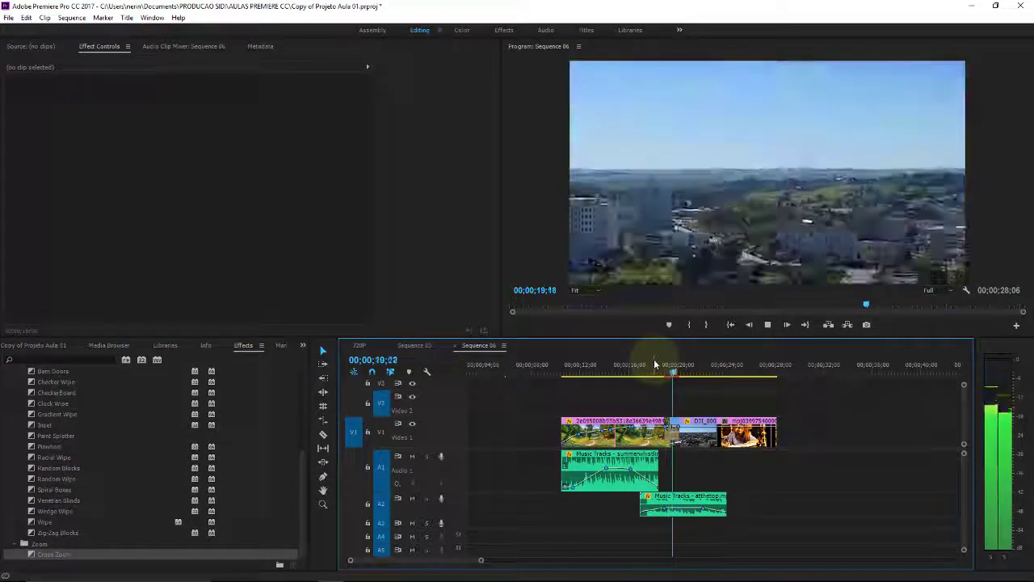
{"action": "left_click", "coordinate": [655, 364]}
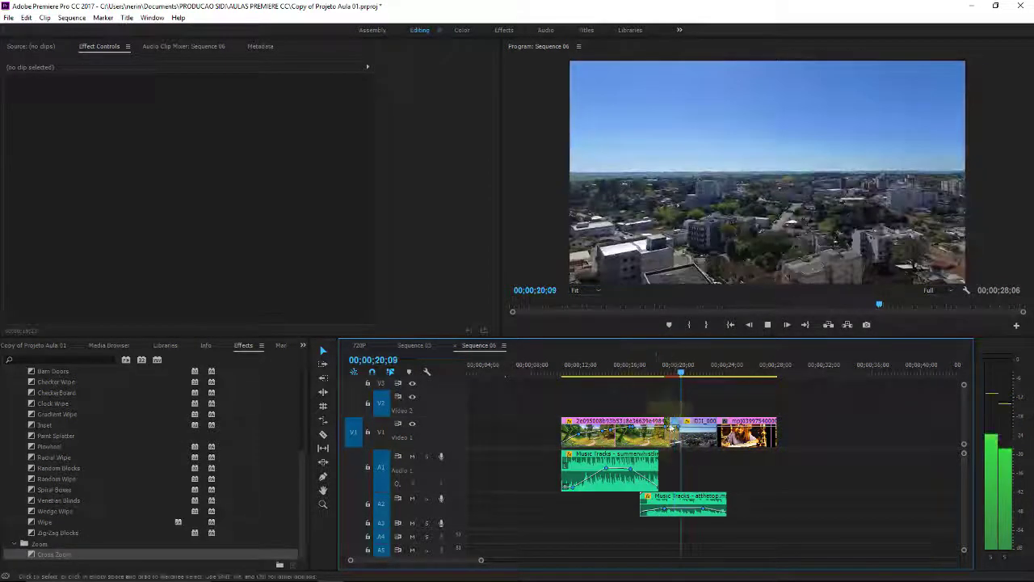
{"action": "left_click", "coordinate": [651, 364]}
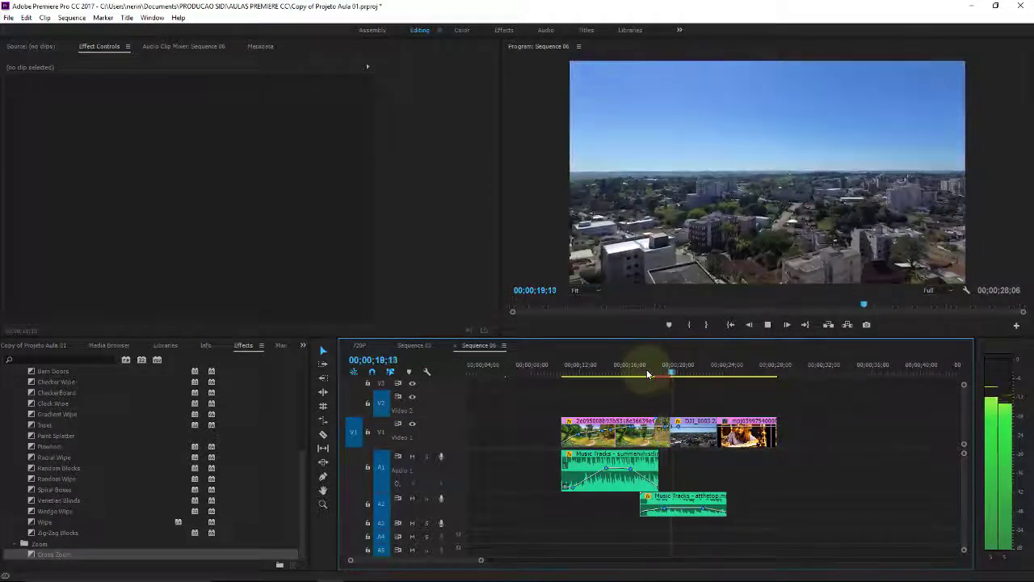
{"action": "key", "text": "space"}
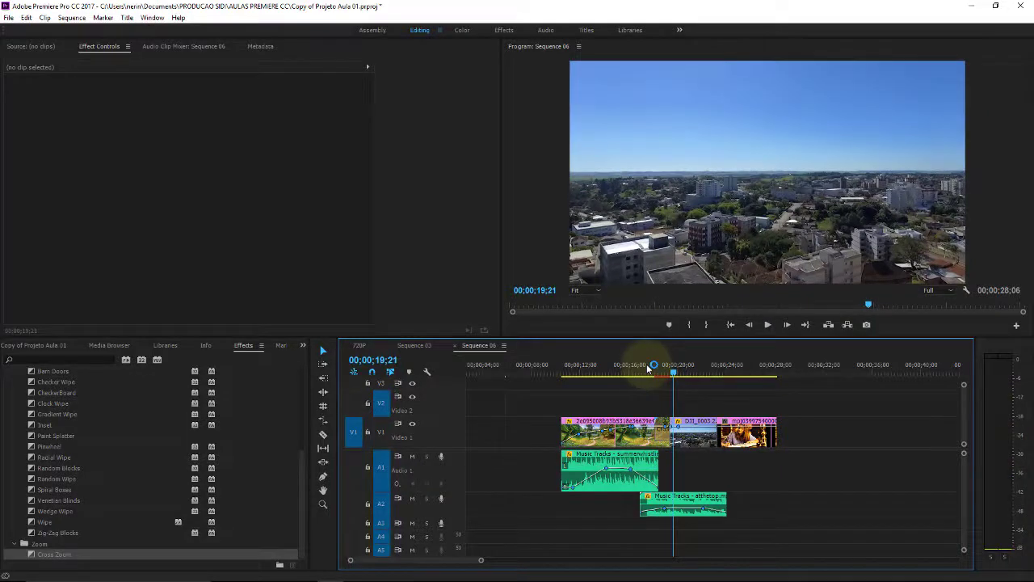
Collapse the Wipe group in the Video Transitions list and select the sequence's first clip.
{"action": "left_click_drag", "start_coordinate": [301, 475], "coordinate": [304, 362]}
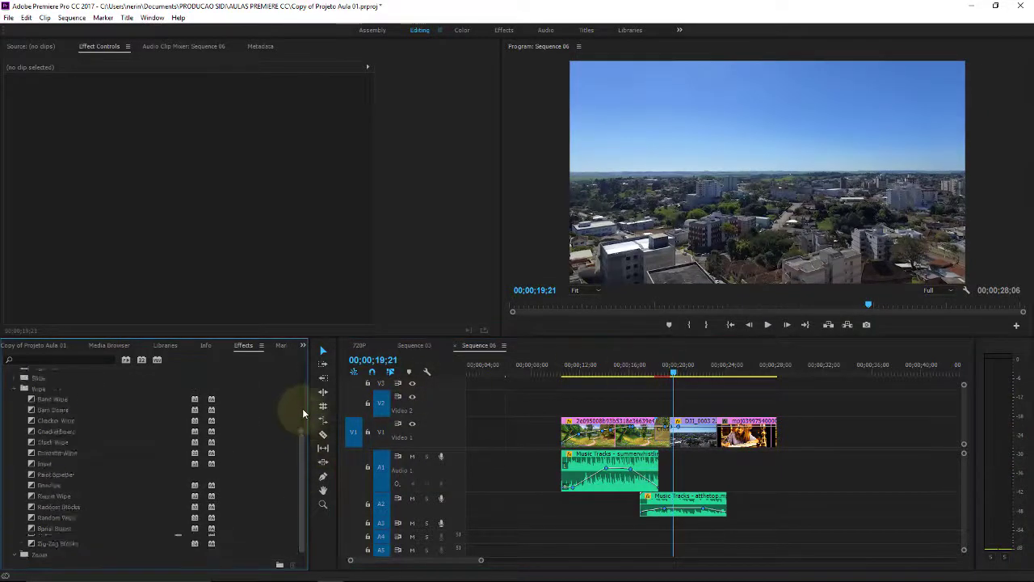
{"action": "left_click", "coordinate": [13, 489]}
{"action": "left_click", "coordinate": [13, 492]}
{"action": "left_click", "coordinate": [13, 503]}
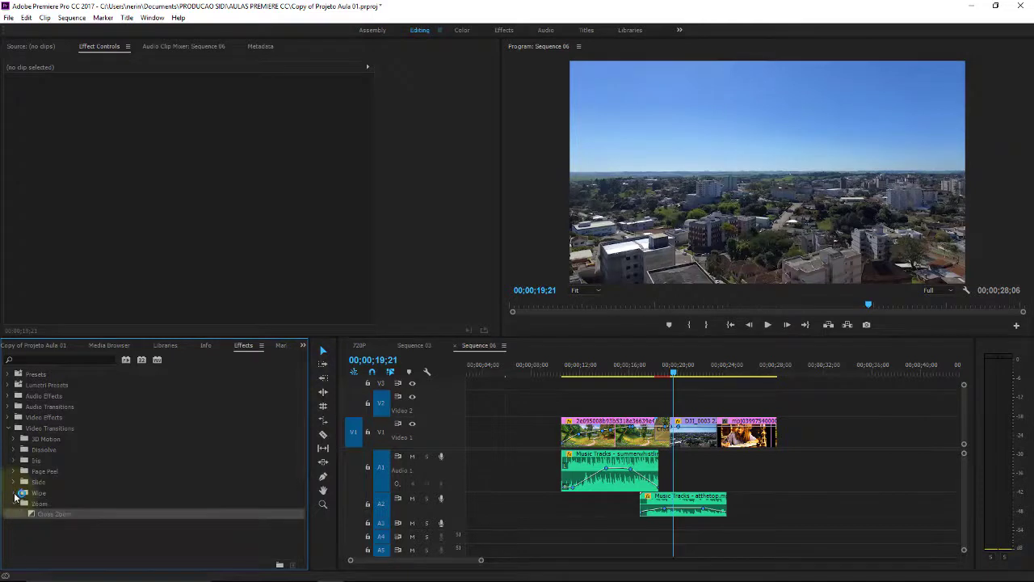
{"action": "left_click", "coordinate": [8, 429]}
{"action": "left_click", "coordinate": [8, 429]}
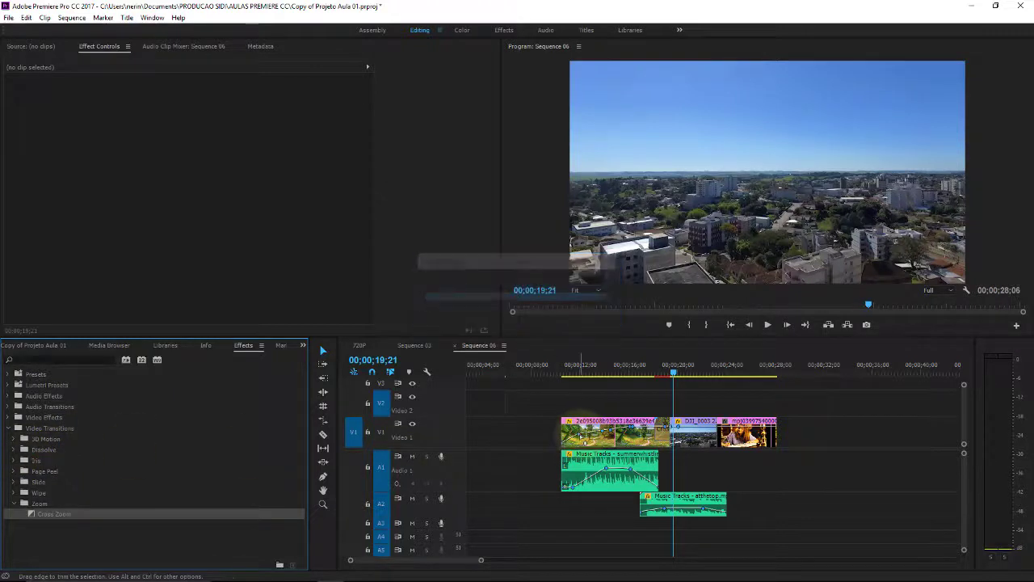
{"action": "left_click", "coordinate": [565, 437]}
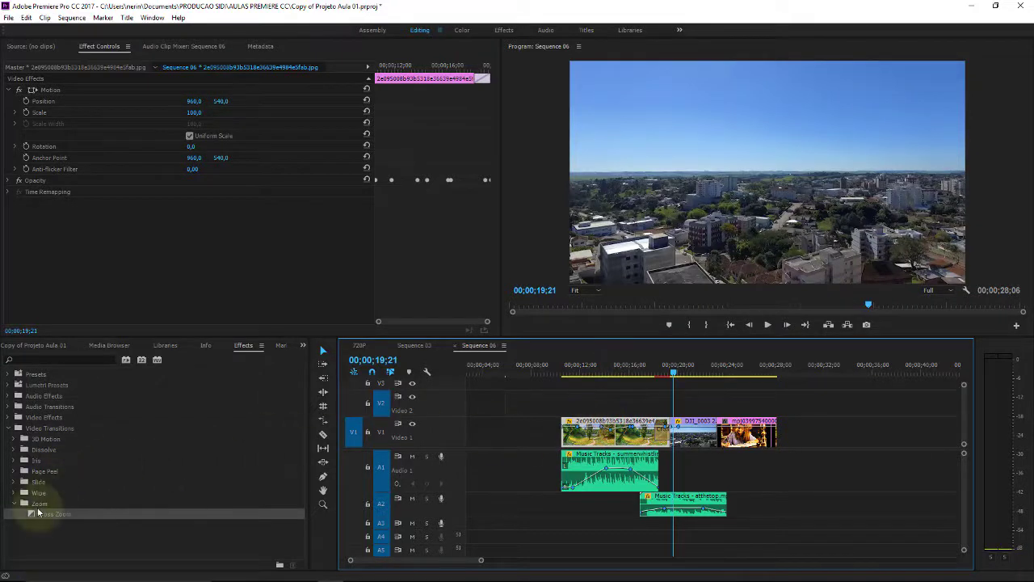
Add a Dissolve > Cross Dissolve at the start of the forest photo and preview the fade-in.
{"action": "left_click", "coordinate": [12, 451]}
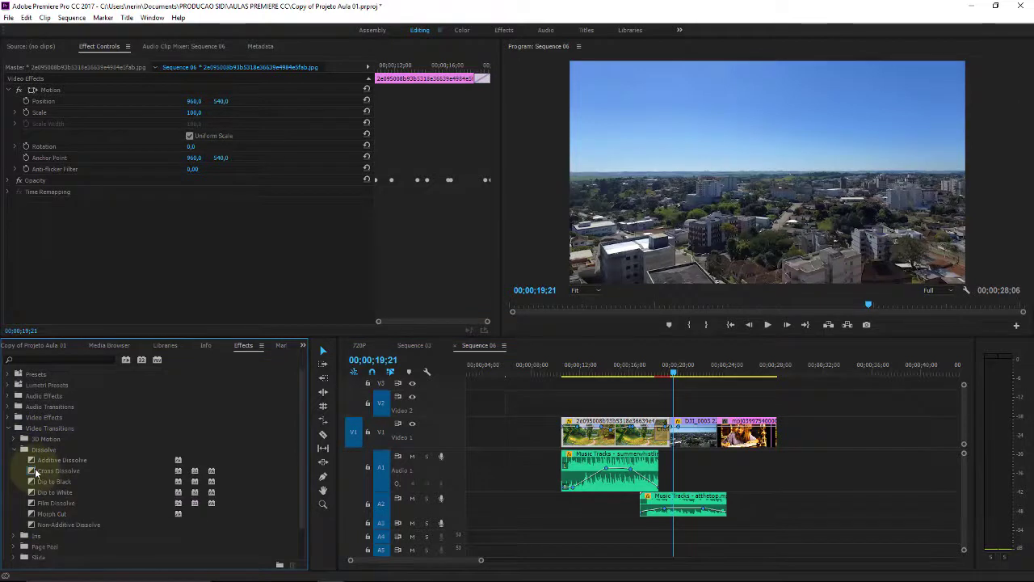
{"action": "left_click_drag", "start_coordinate": [35, 473], "coordinate": [480, 422]}
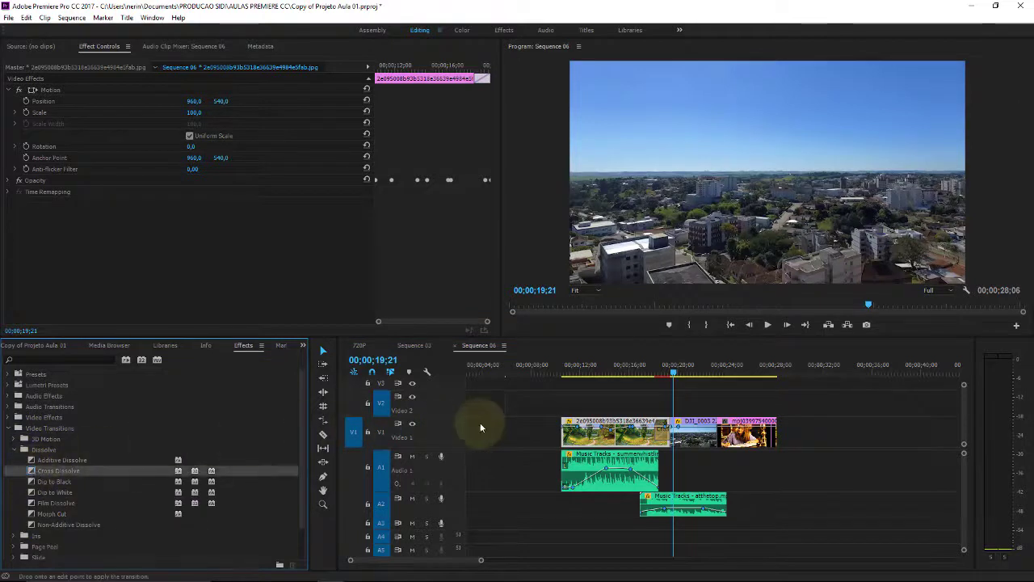
{"action": "left_click_drag", "start_coordinate": [565, 427], "coordinate": [567, 426]}
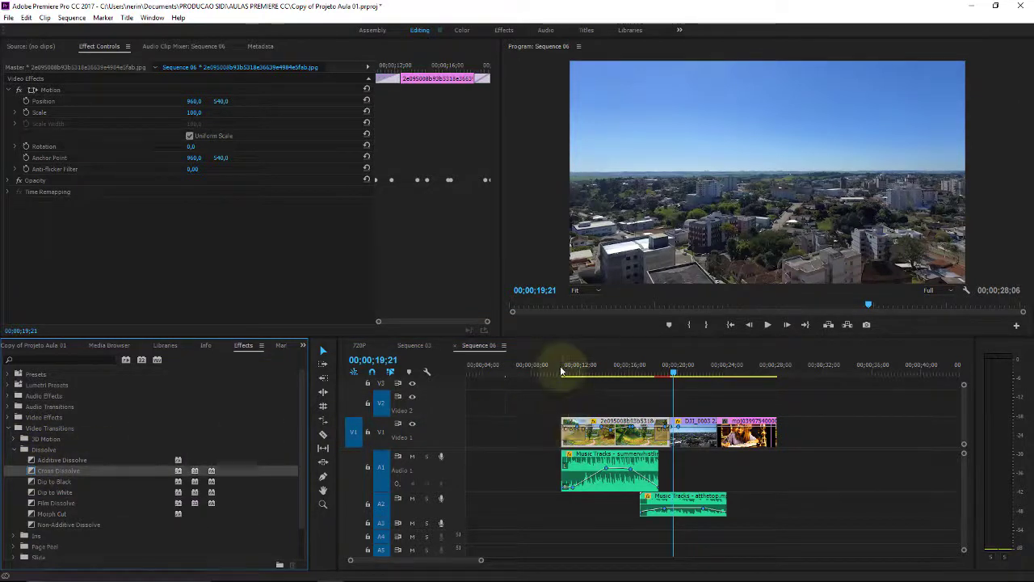
{"action": "left_click", "coordinate": [557, 372]}
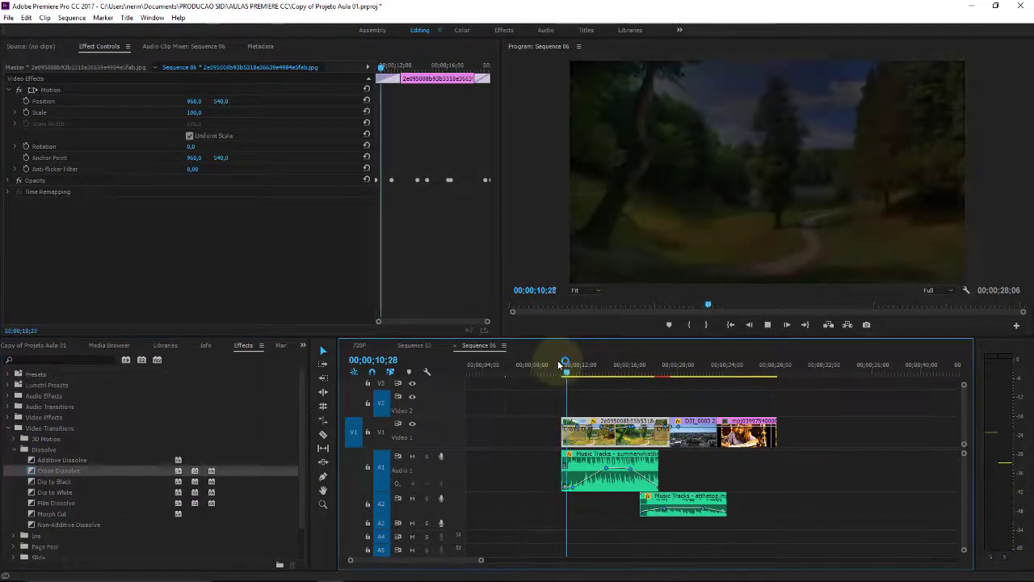
{"action": "key", "text": "space"}
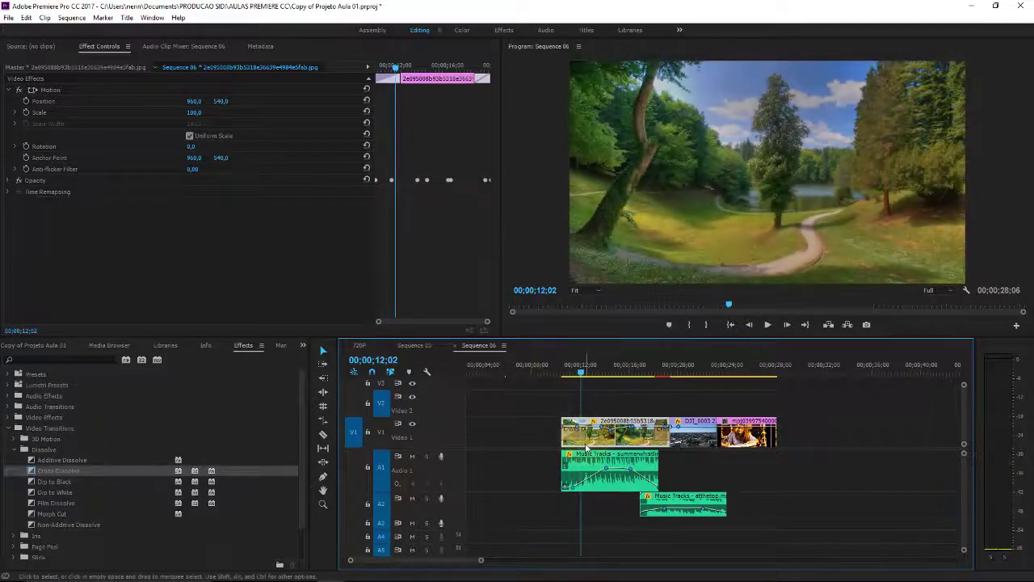
{"action": "left_click", "coordinate": [572, 433]}
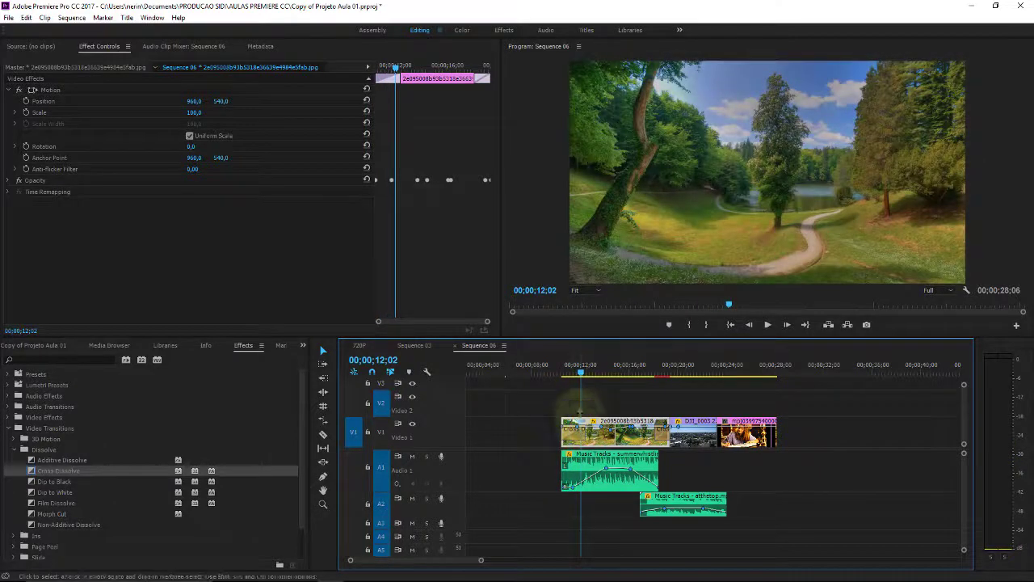